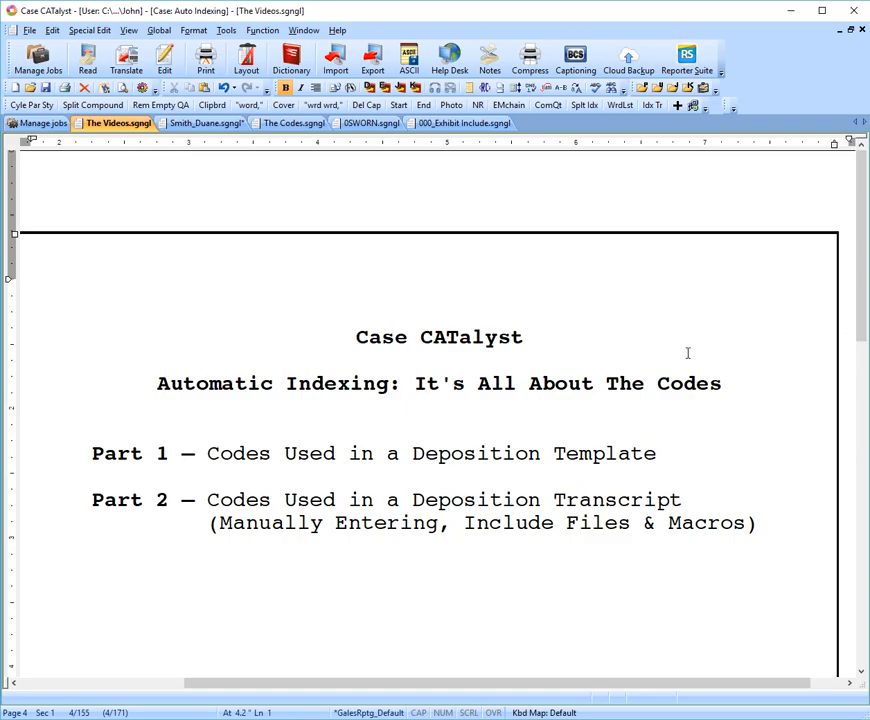
# Examine the template codes in The Codes document, focusing on Index Heading On A and Index On A under INDEX TO EXAMINATIONS.
pyautogui.click(287, 124)
pyautogui.scroll(3, 405, 559)
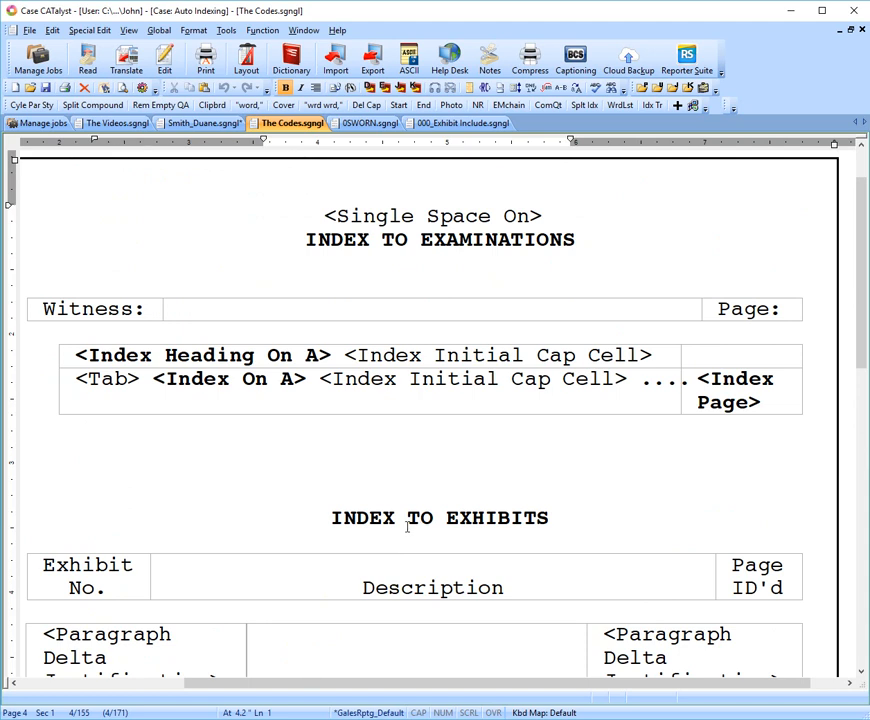
pyautogui.scroll(-3, 366, 526)
pyautogui.scroll(-3, 366, 526)
pyautogui.scroll(-4, 332, 468)
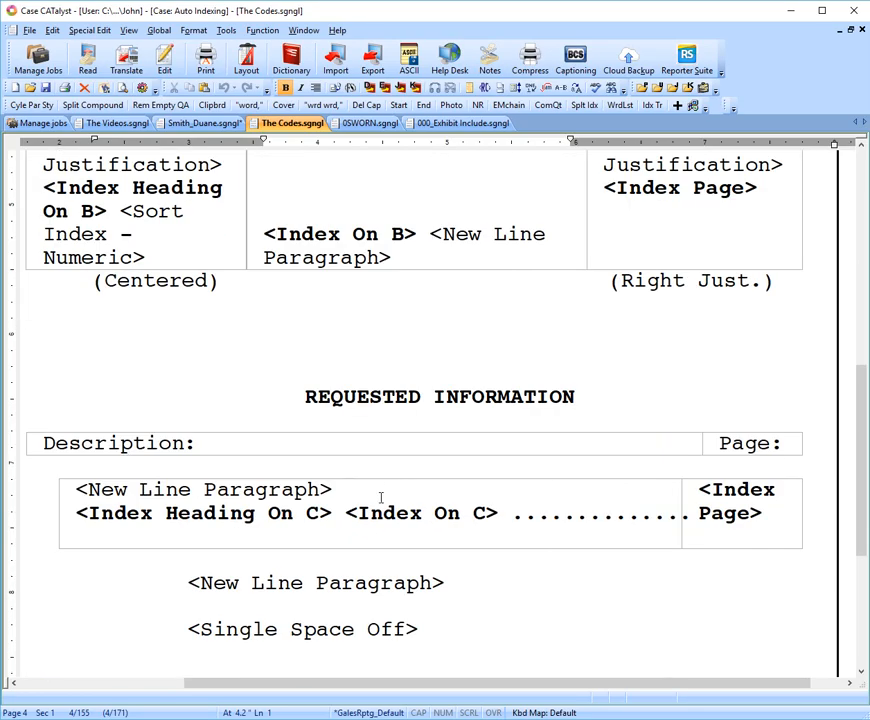
pyautogui.scroll(8, 382, 503)
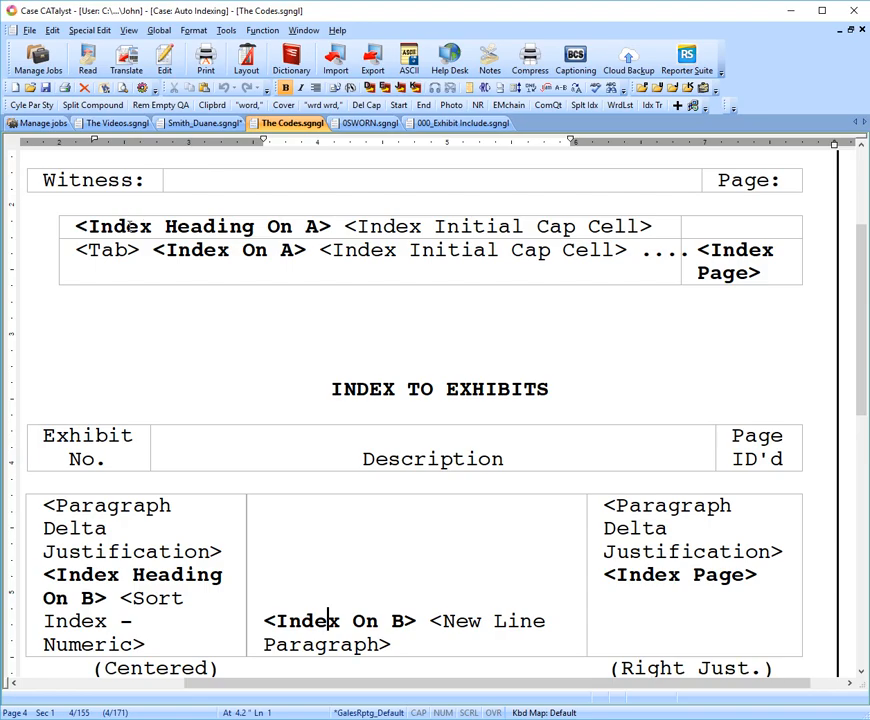
pyautogui.moveTo(77, 226); pyautogui.dragTo(330, 226)
pyautogui.click(322, 272)
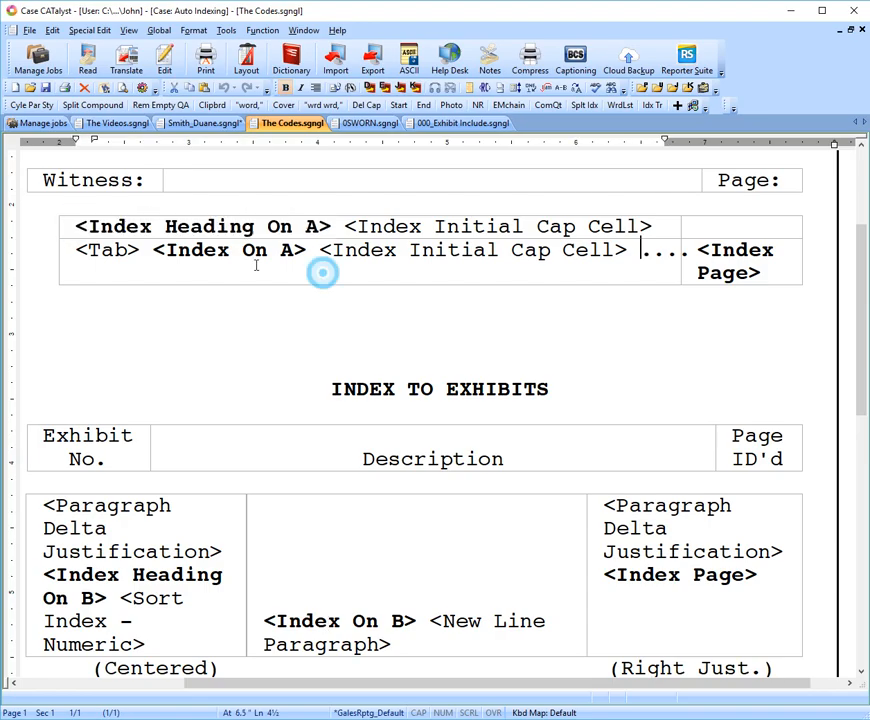
pyautogui.moveTo(153, 250); pyautogui.dragTo(305, 250)
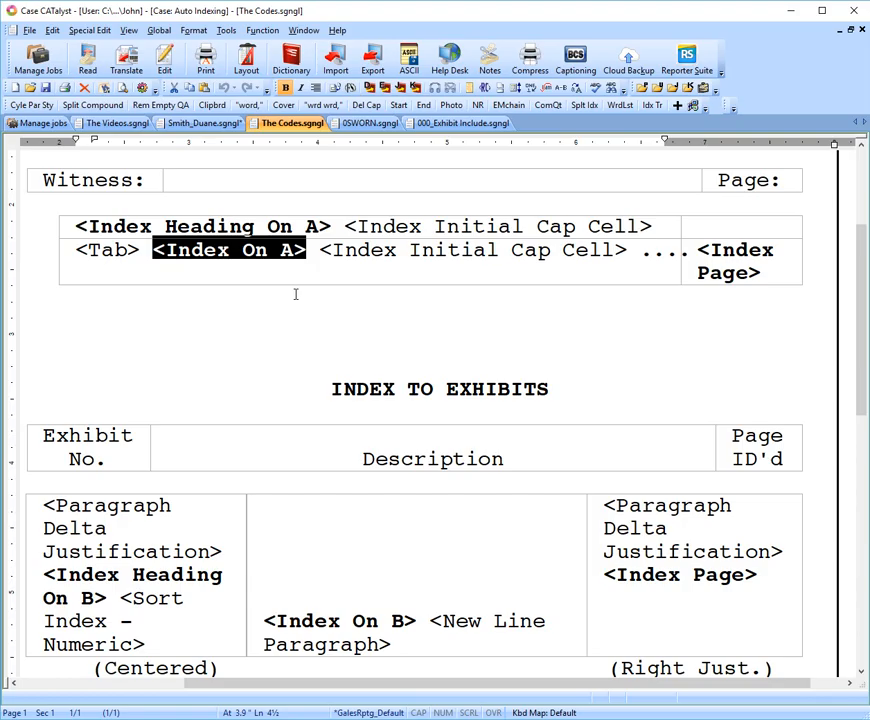
pyautogui.click(287, 256)
# Examine the heading and index codes for index B under INDEX TO EXHIBITS and index C under REQUESTED INFORMATION.
pyautogui.scroll(-5, 285, 260)
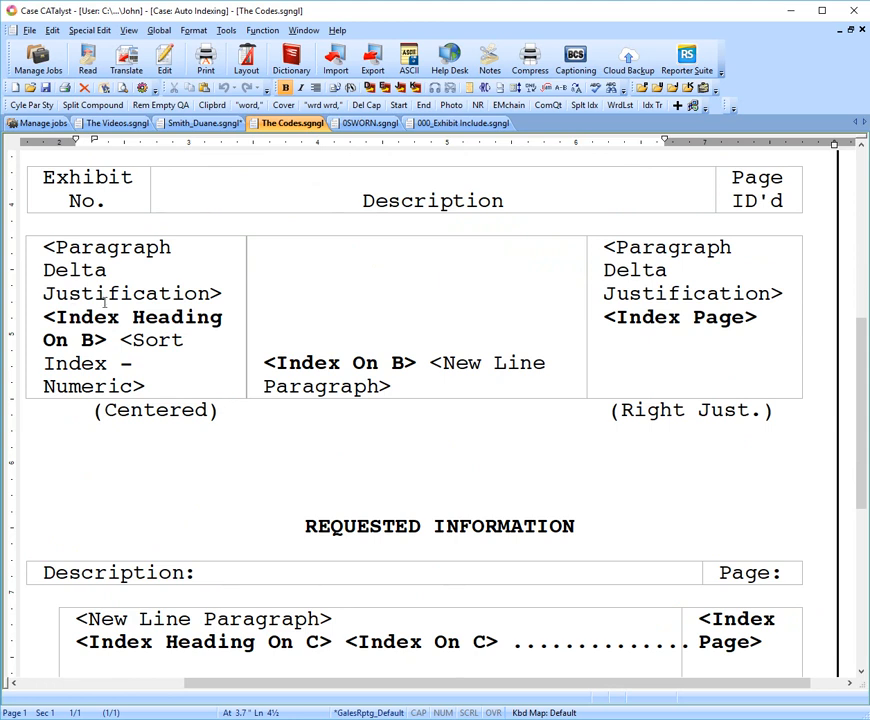
pyautogui.moveTo(43, 316); pyautogui.dragTo(106, 340)
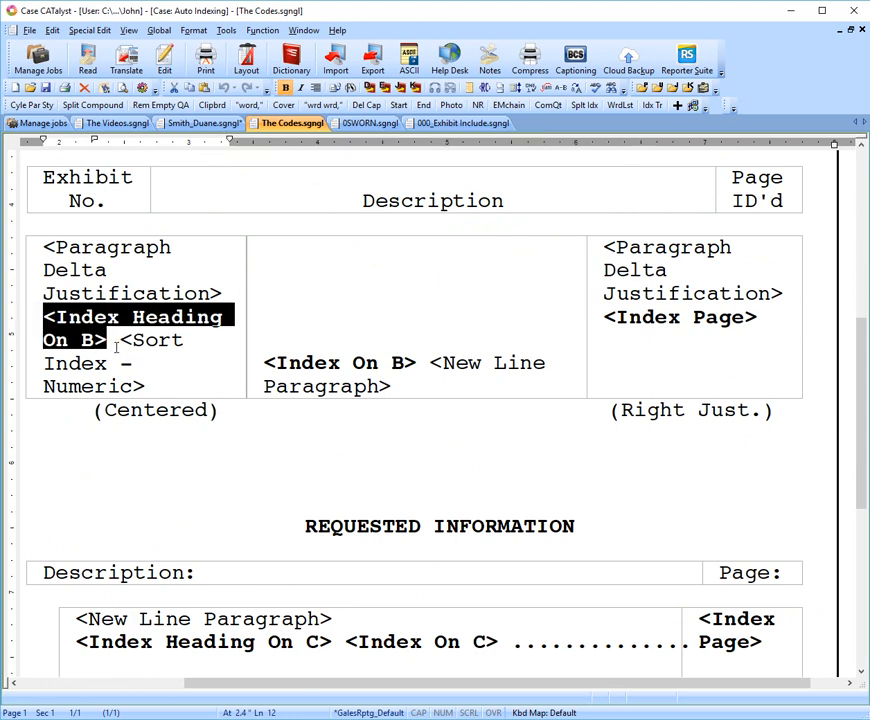
pyautogui.moveTo(263, 362); pyautogui.dragTo(415, 366)
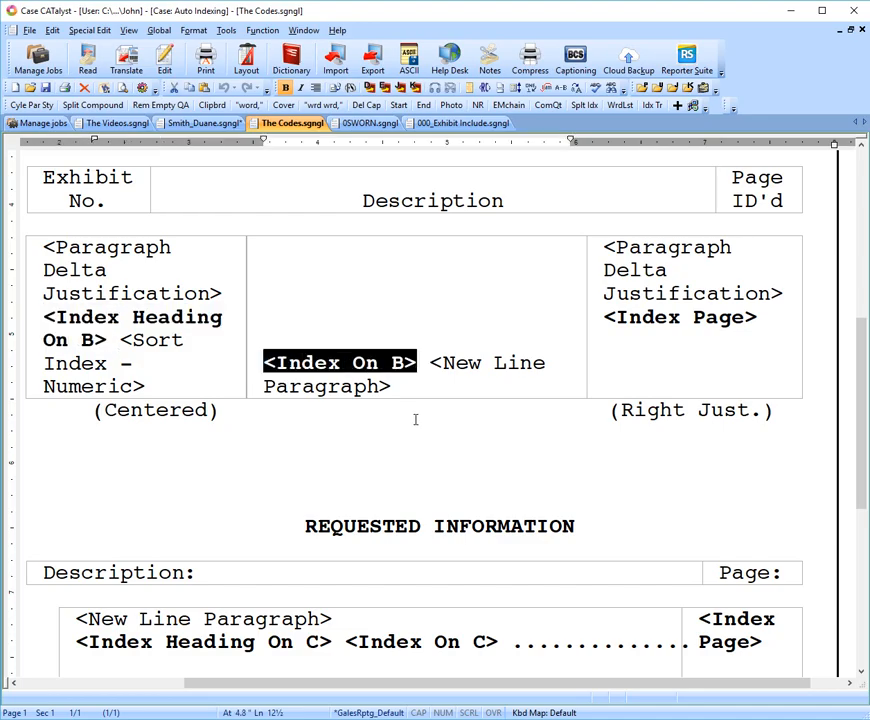
pyautogui.scroll(-3, 414, 418)
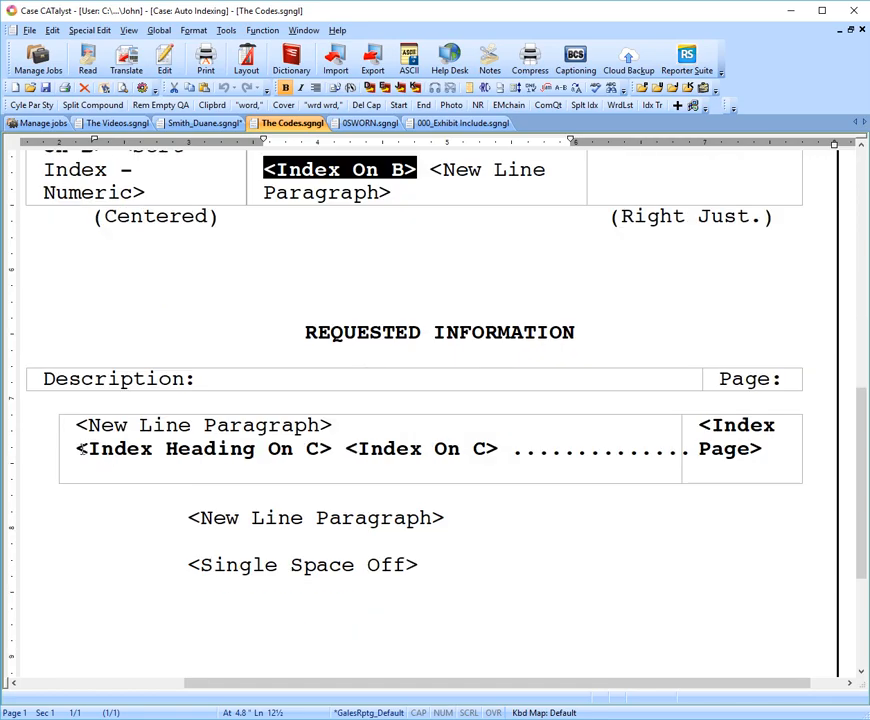
pyautogui.moveTo(78, 452); pyautogui.dragTo(101, 449)
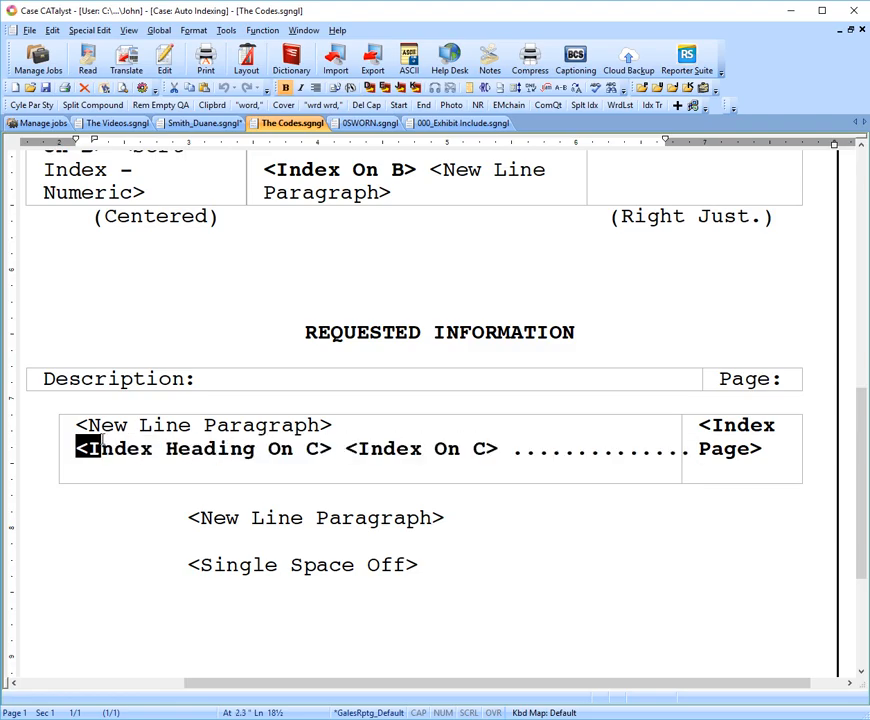
pyautogui.scroll(10, 409, 366)
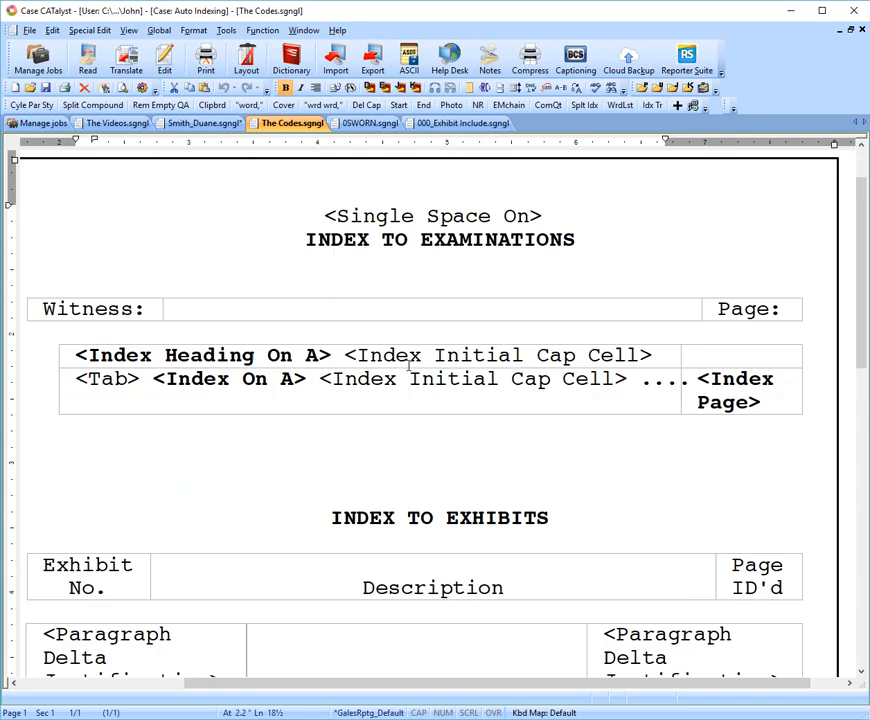
pyautogui.scroll(-2, 409, 366)
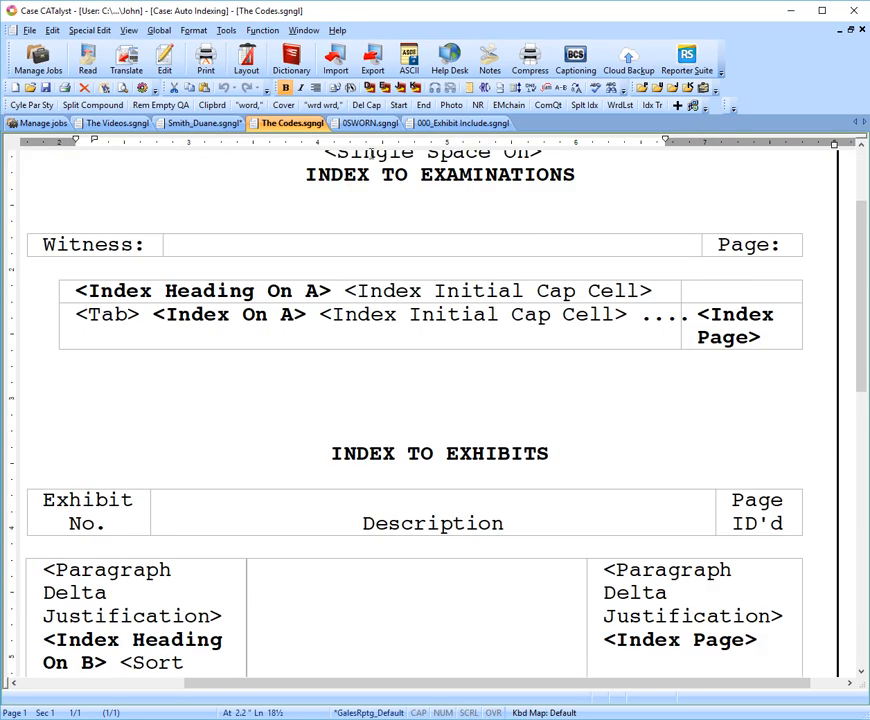
# View the witness's sworn page in the transcript, and inspect the Index Heading On A and Off A codes around the witness field in 0SWORN.
pyautogui.click(180, 128)
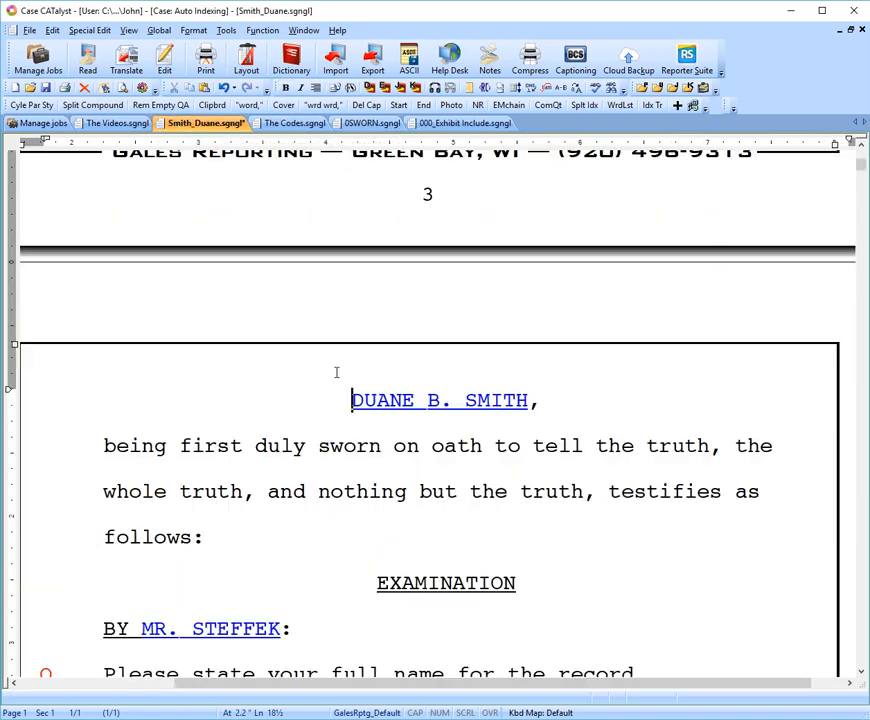
pyautogui.scroll(-2, 336, 372)
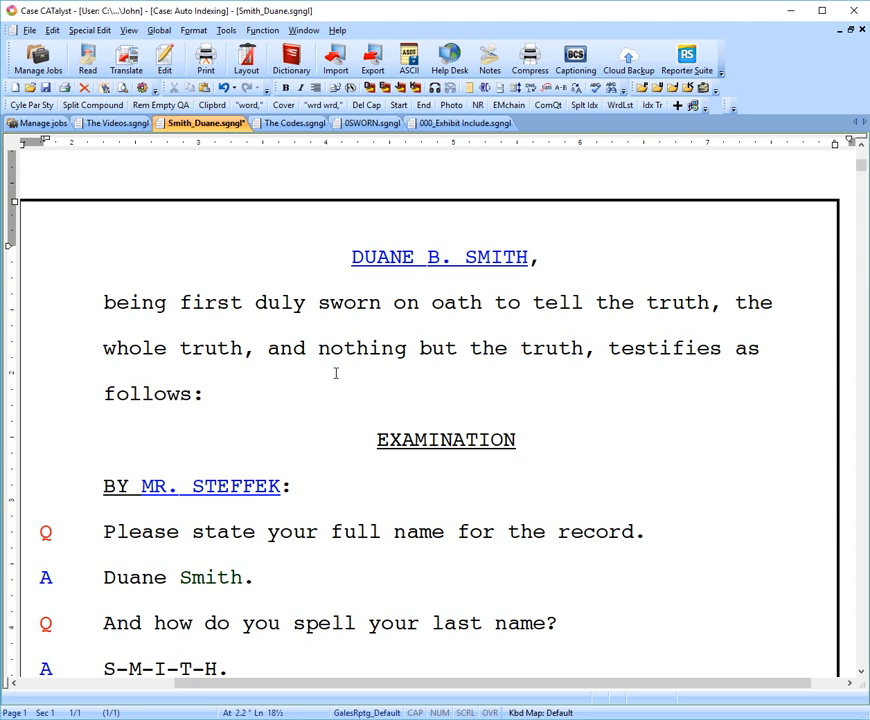
pyautogui.click(364, 124)
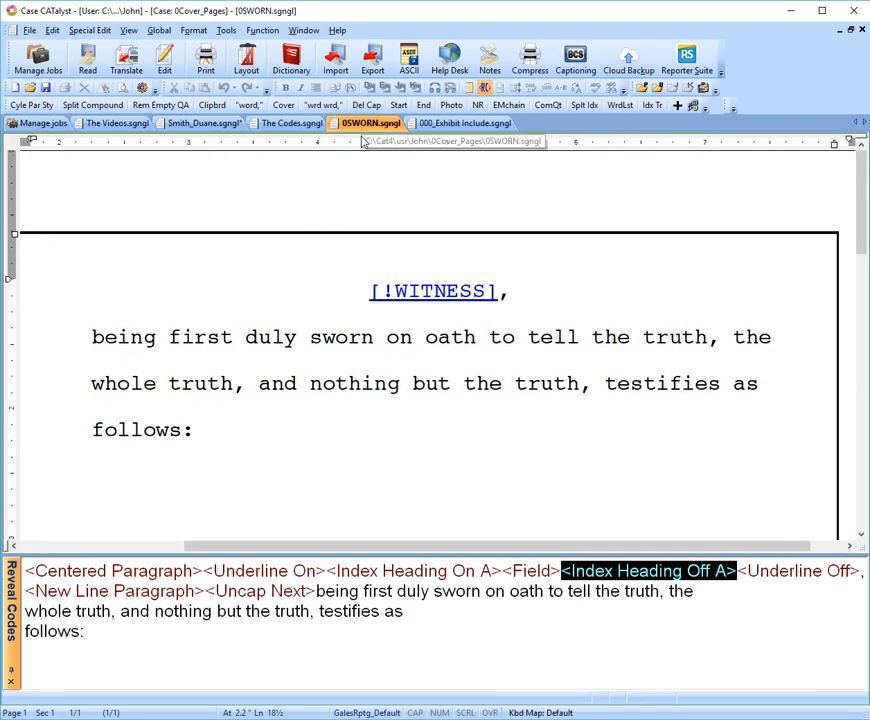
pyautogui.click(388, 573)
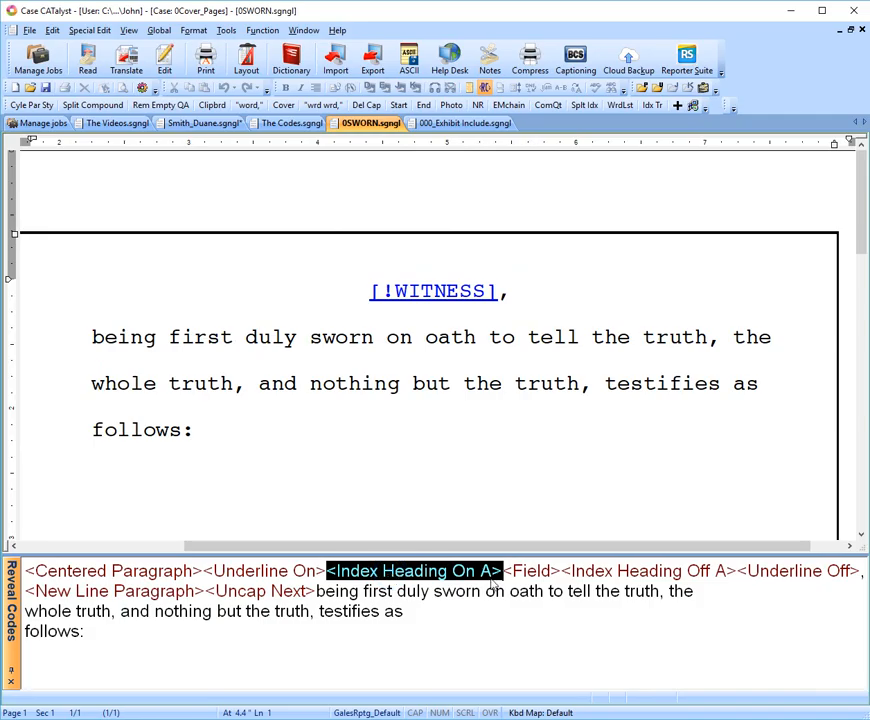
pyautogui.click(600, 574)
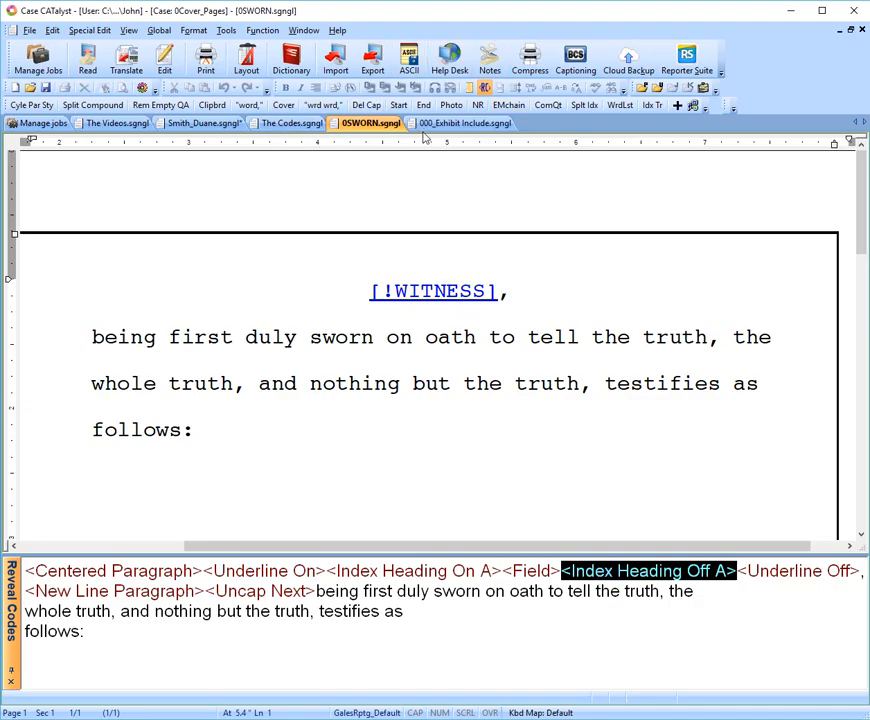
# Reveal the codes in the witness's deposition transcript with the witness name field above the oath selected, and save the file.
pyautogui.click(204, 123)
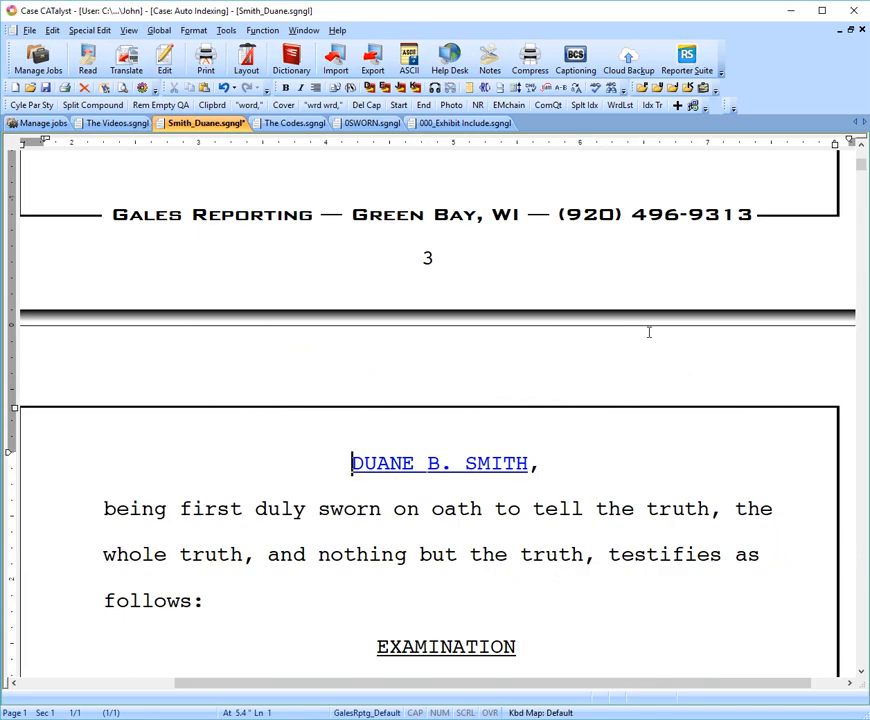
pyautogui.hotkey('alt', 'F3')
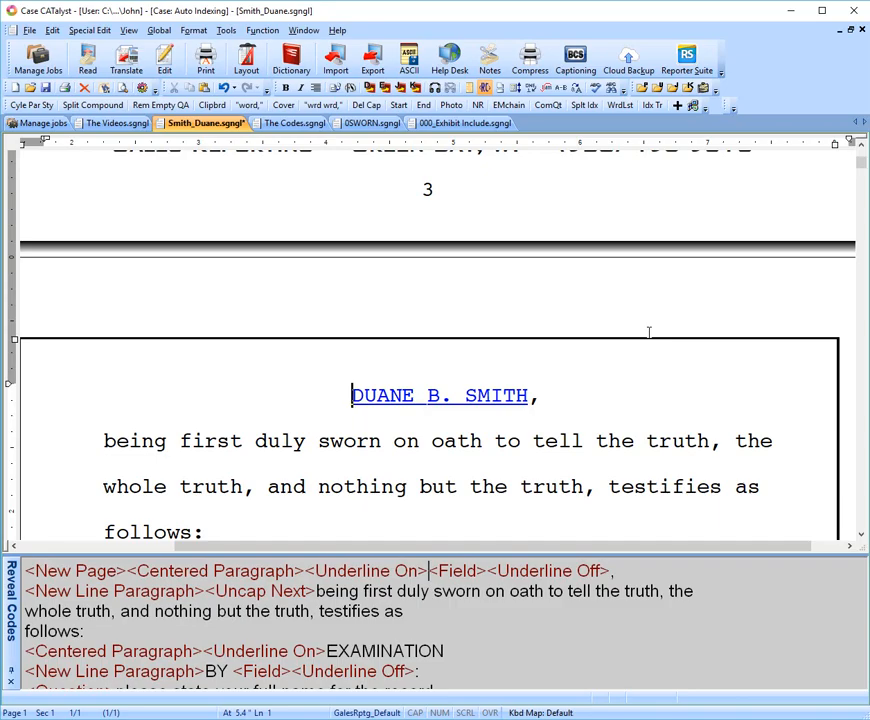
pyautogui.hotkey('shift', 'Right')
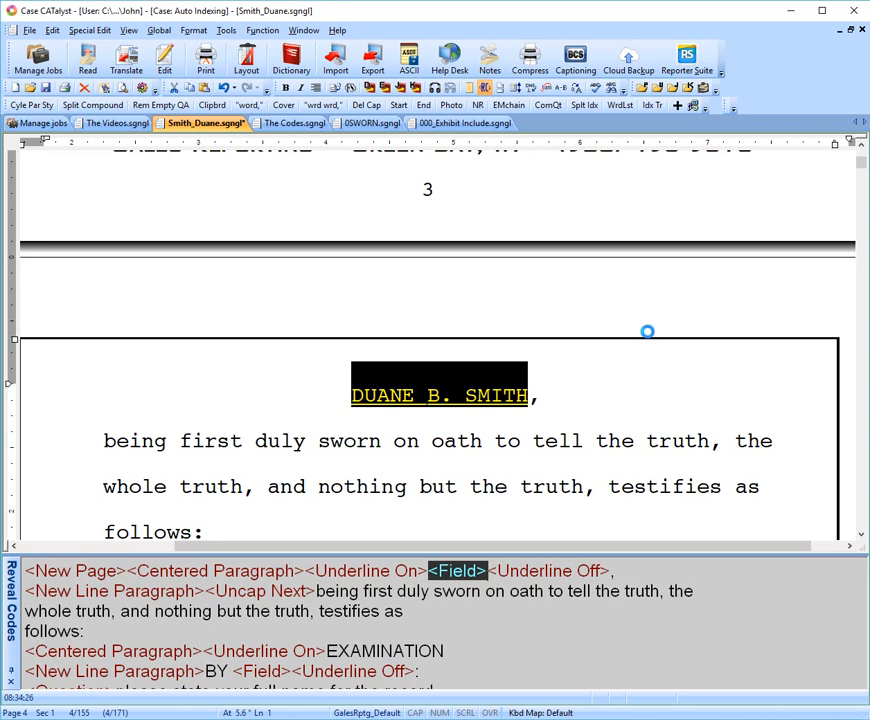
pyautogui.hotkey('ctrl', 's')
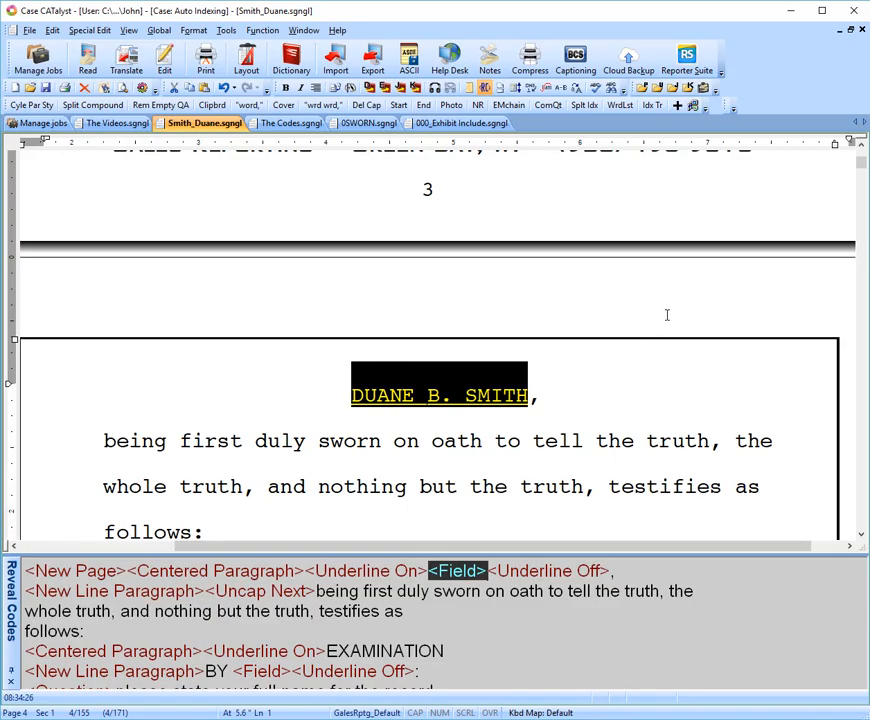
# Surround the selected witness name field with Index Heading codes for index A.
pyautogui.press('F4')
pyautogui.press('i')
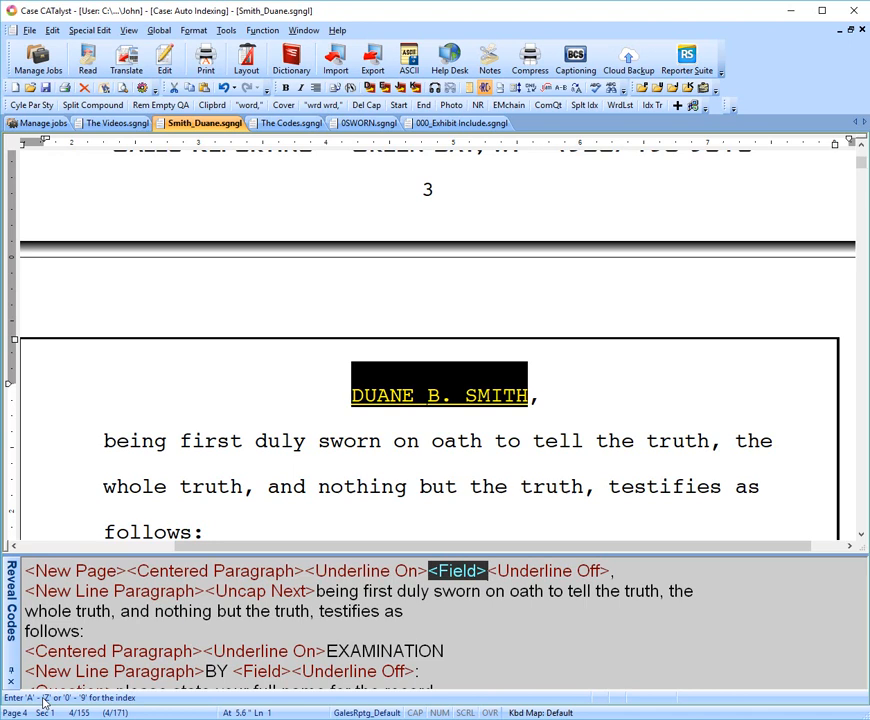
pyautogui.press('a')
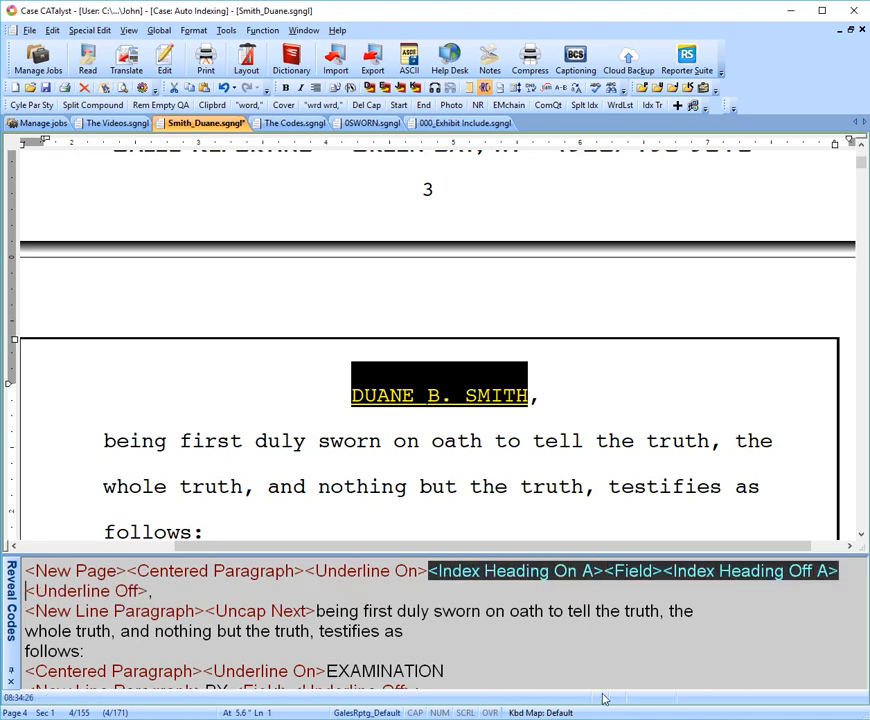
# Delete the Index Heading On A and Index Heading Off A codes around the witness name field.
pyautogui.click(489, 578)
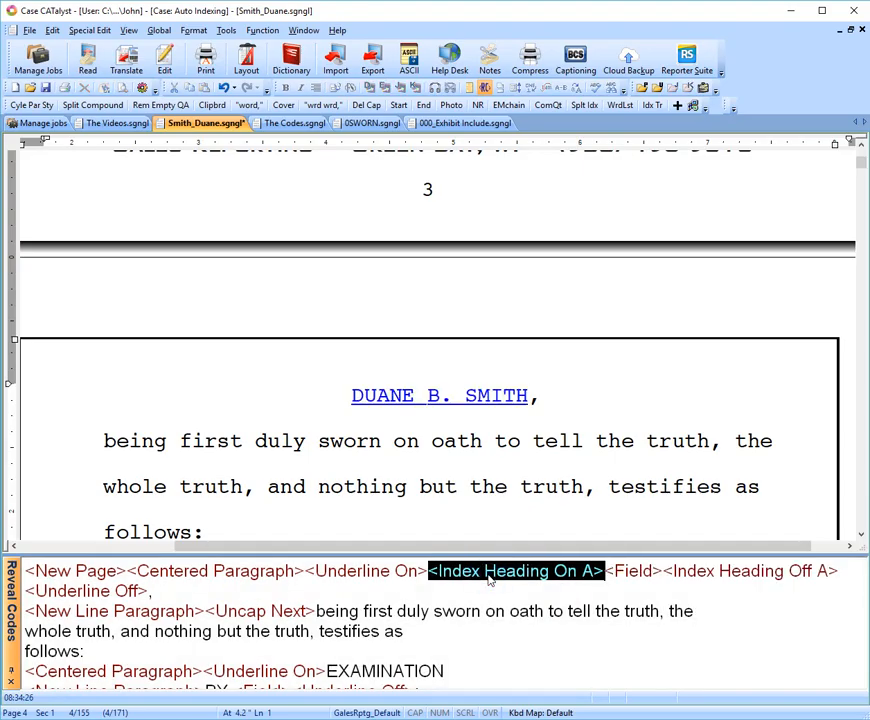
pyautogui.press('Delete')
pyautogui.click(511, 570)
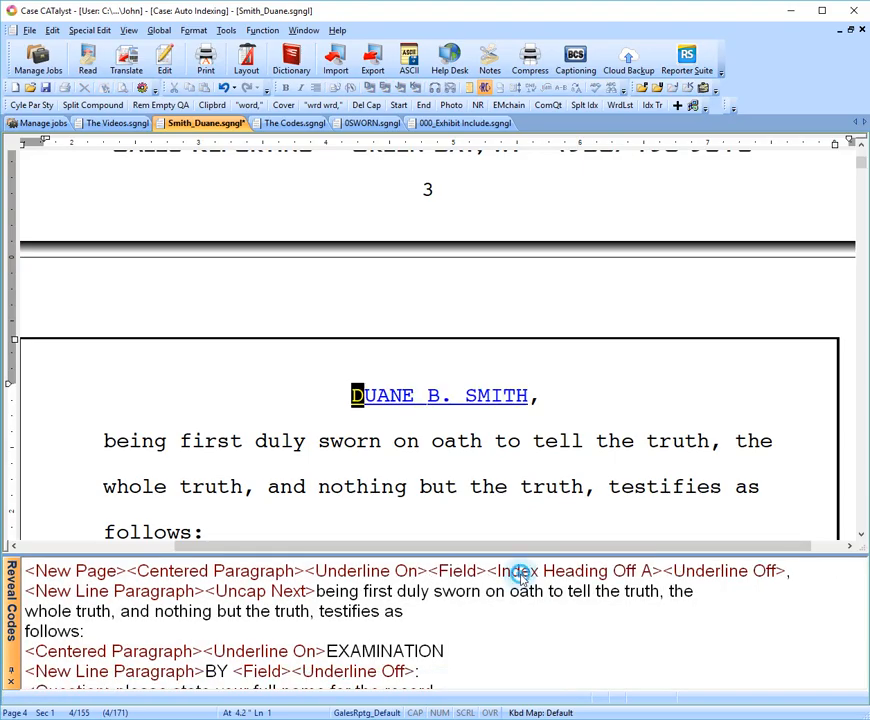
pyautogui.press('Delete')
pyautogui.press('Left')
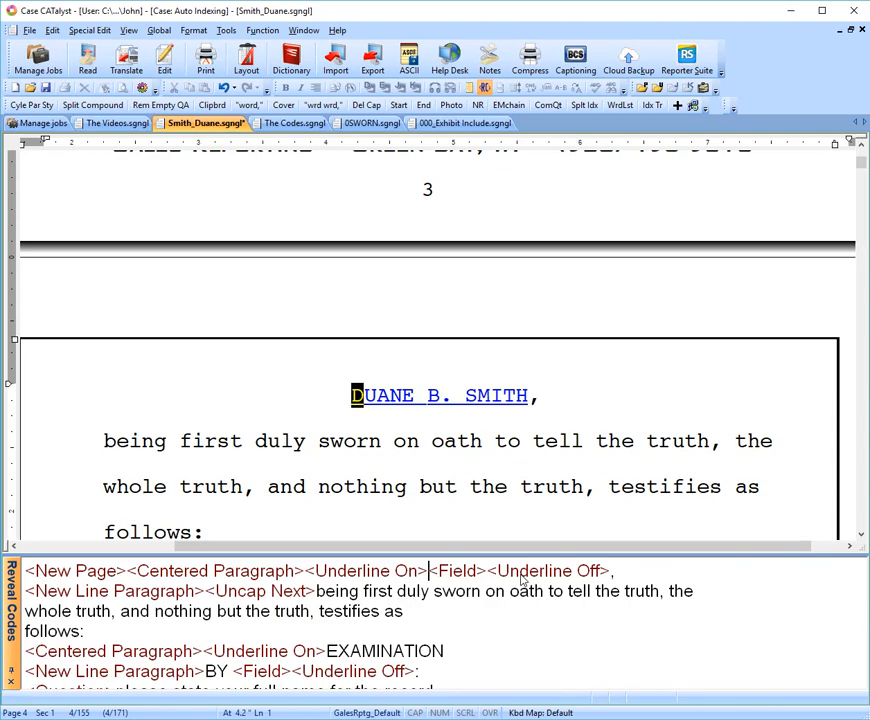
# Select the witness name field above the oath and apply the Index Heading On format symbol to it with index letter A.
pyautogui.hotkey('shift', 'Right')
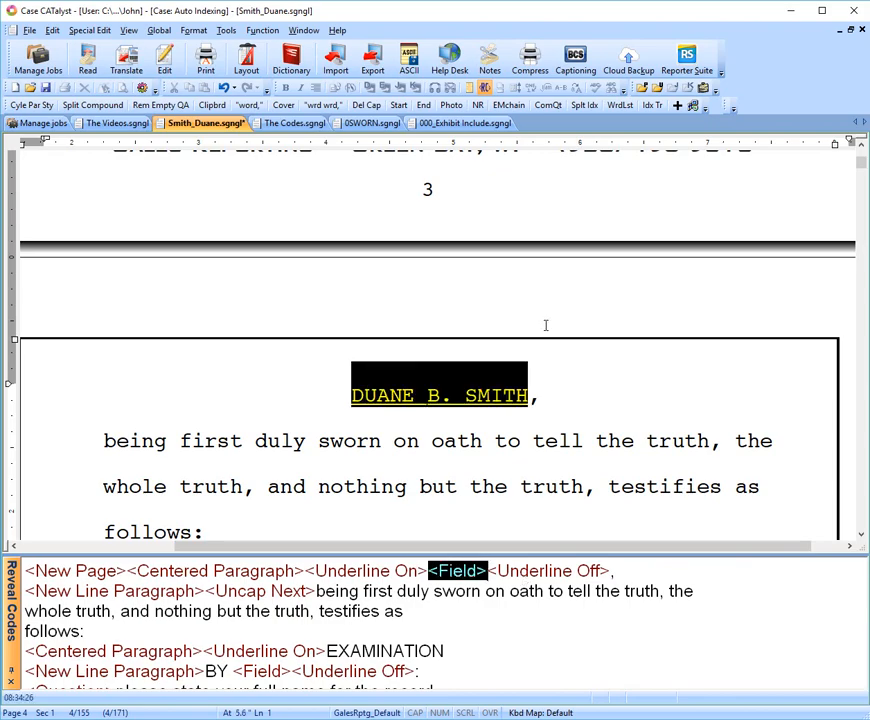
pyautogui.click(351, 395)
pyautogui.hotkey('shift', 'Right')
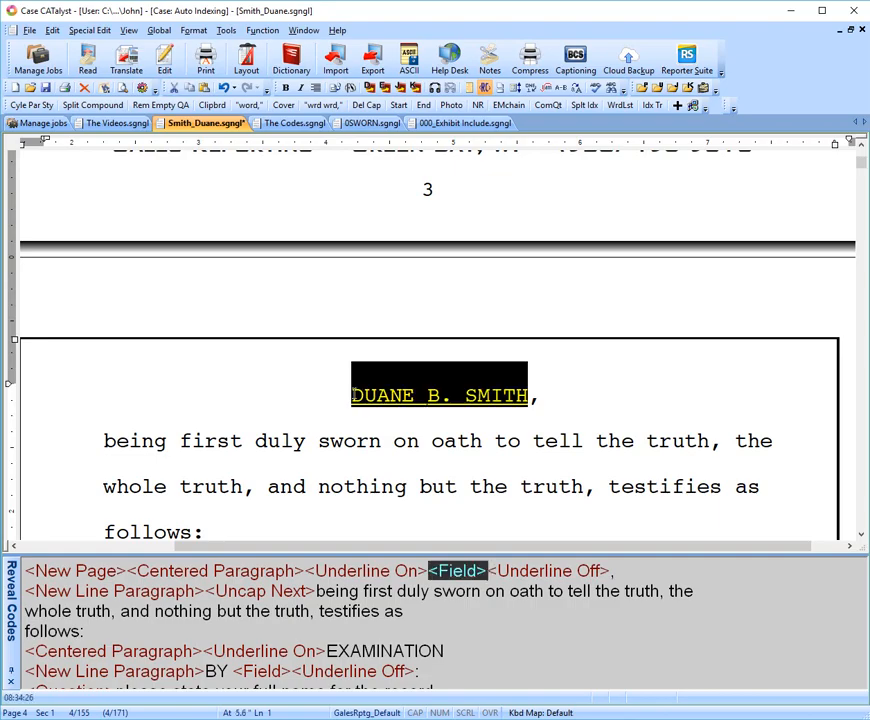
pyautogui.click(350, 88)
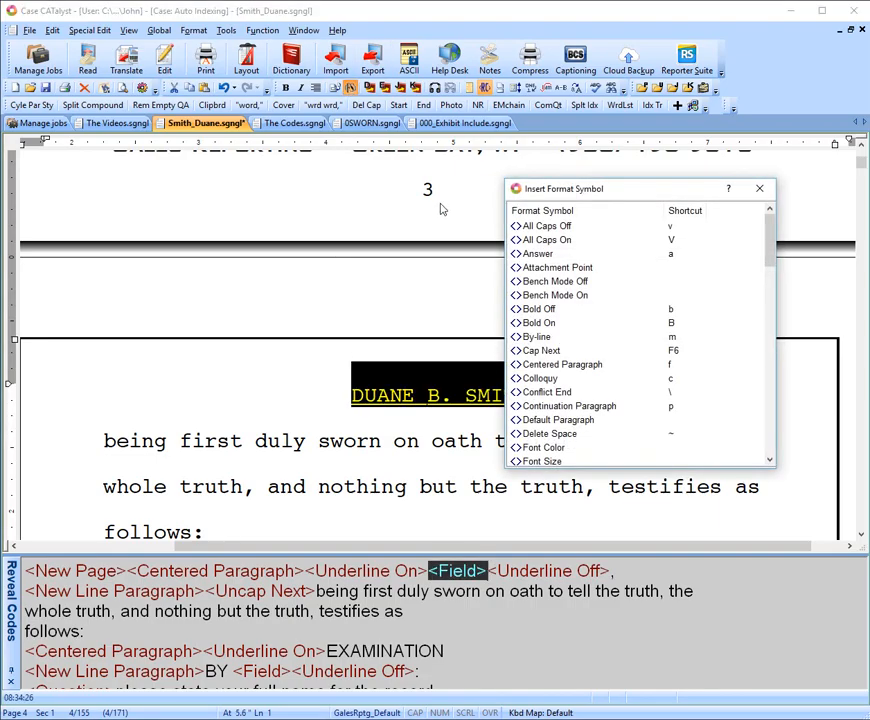
pyautogui.press('i')
pyautogui.moveTo(769, 245); pyautogui.dragTo(770, 292)
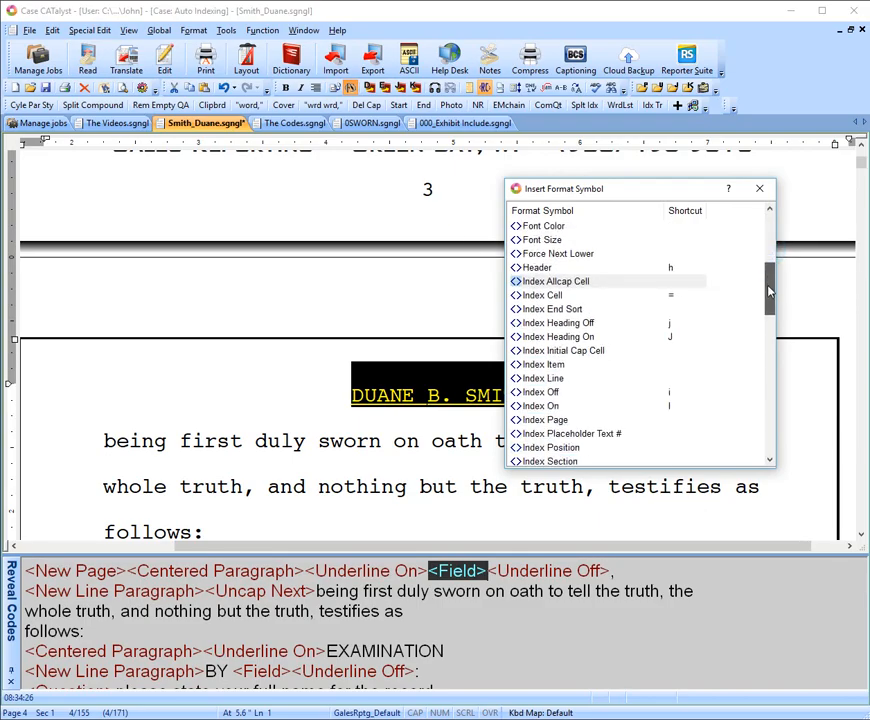
pyautogui.doubleClick(552, 338)
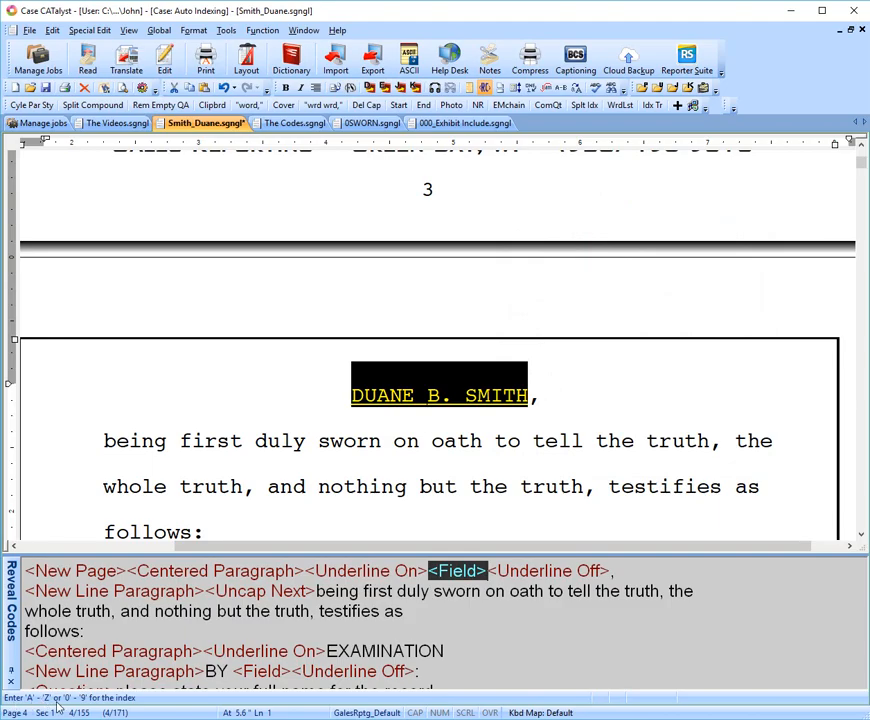
pyautogui.press('a')
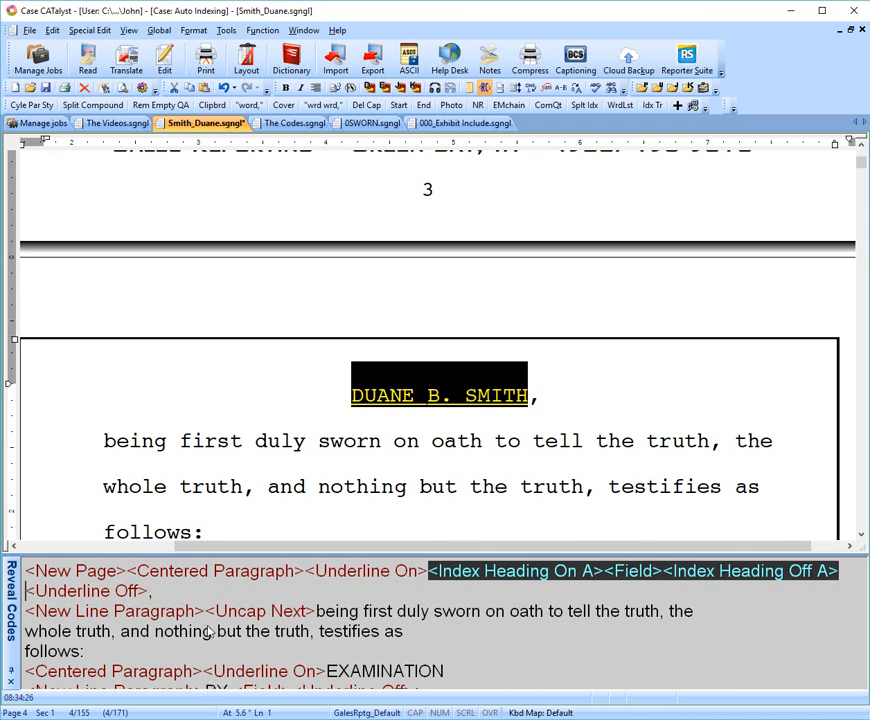
# Select from the EXAMINATION heading through the attorney name field in the by-line and apply the Index On format symbol with index letter A.
pyautogui.click(409, 411)
pyautogui.press('Down')
pyautogui.press('Down')
pyautogui.press('Down')
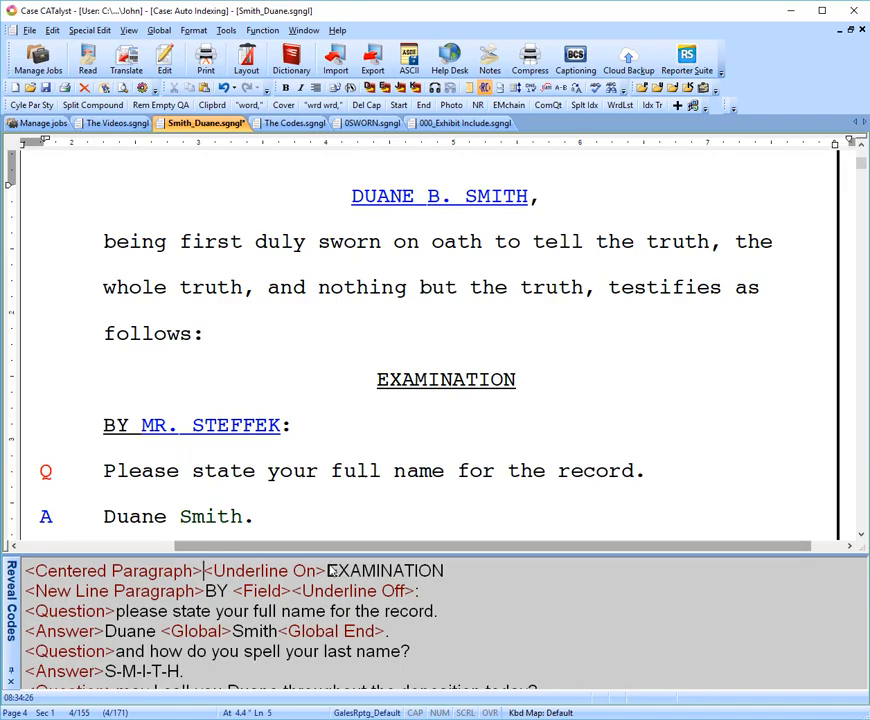
pyautogui.click(325, 571)
pyautogui.click(389, 378)
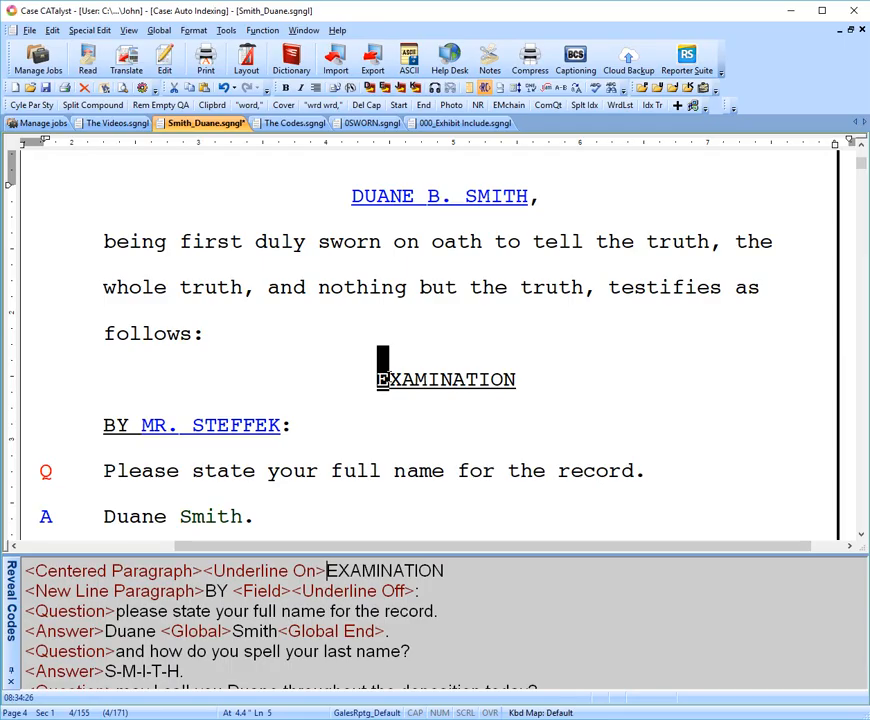
pyautogui.hotkey('shift', 'End')
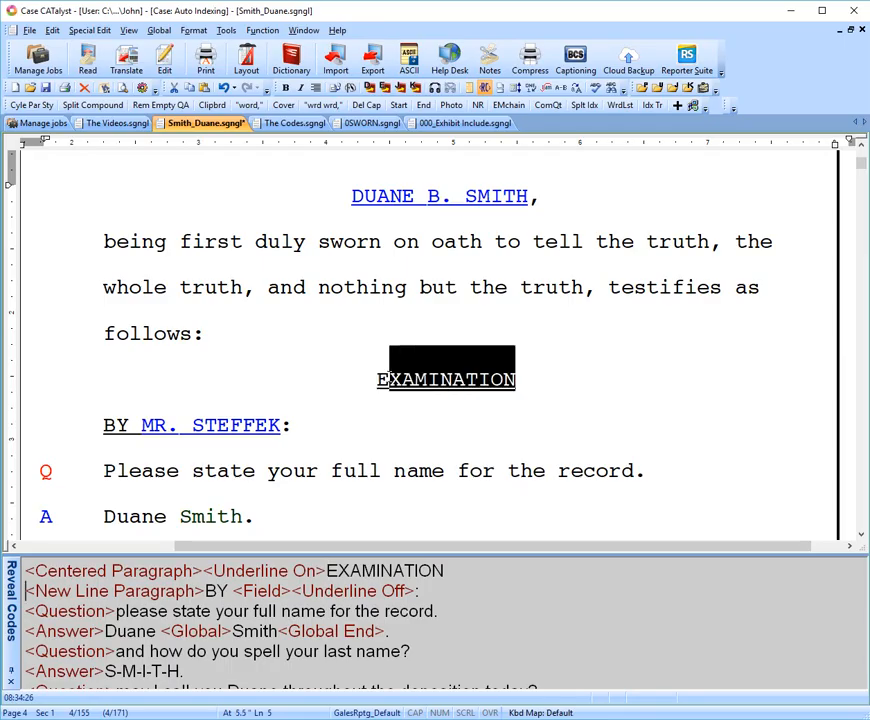
pyautogui.press('Home')
pyautogui.hotkey('shift', 'End')
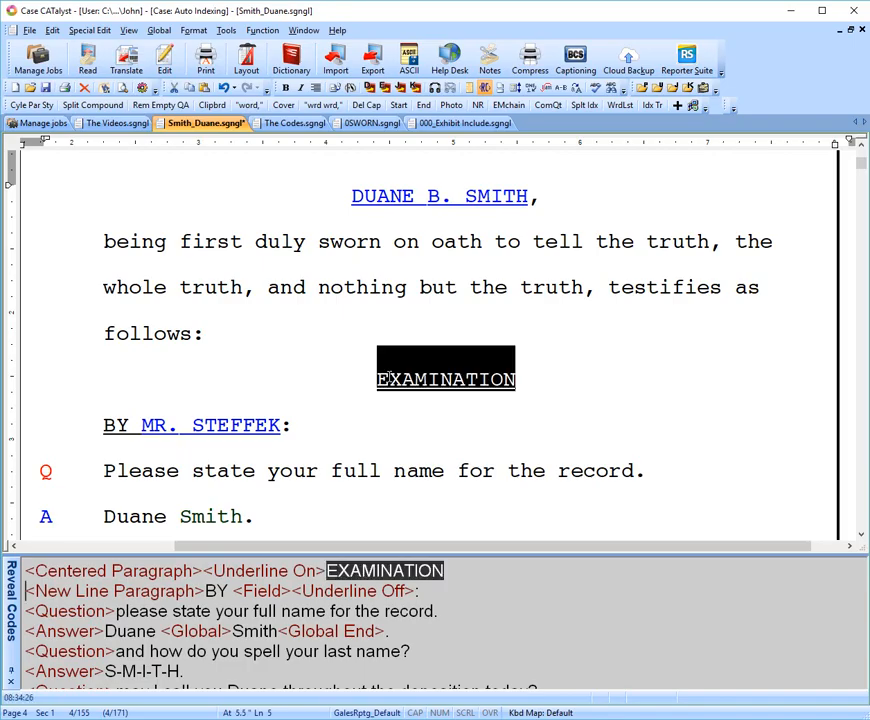
pyautogui.hotkey('shift', 'Right')
pyautogui.hotkey('shift', 'Right')
pyautogui.hotkey('shift', 'Right')
pyautogui.hotkey('shift', 'Right')
pyautogui.hotkey('shift', 'Right')
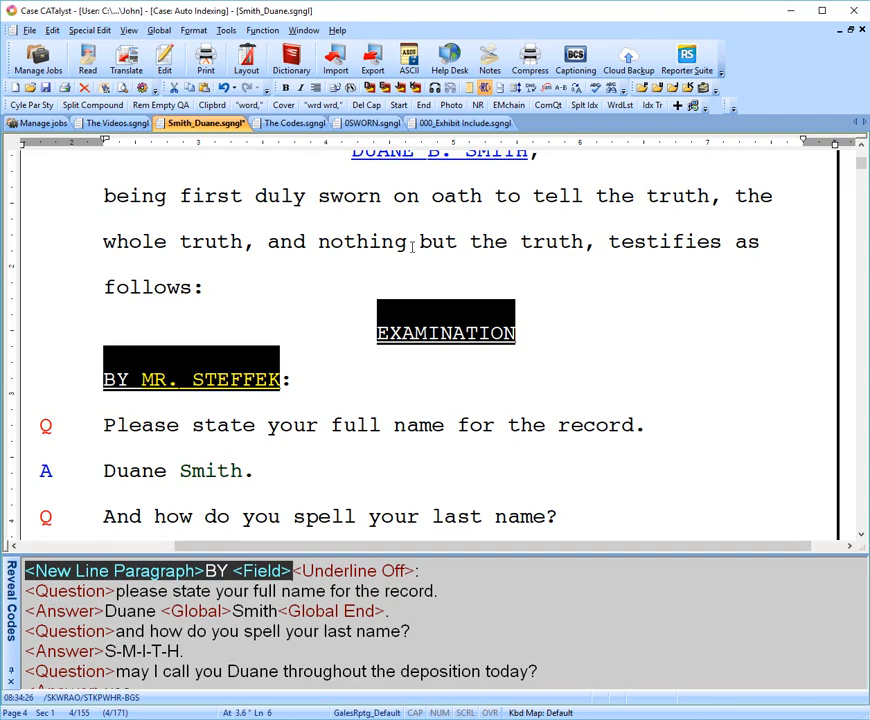
pyautogui.click(350, 88)
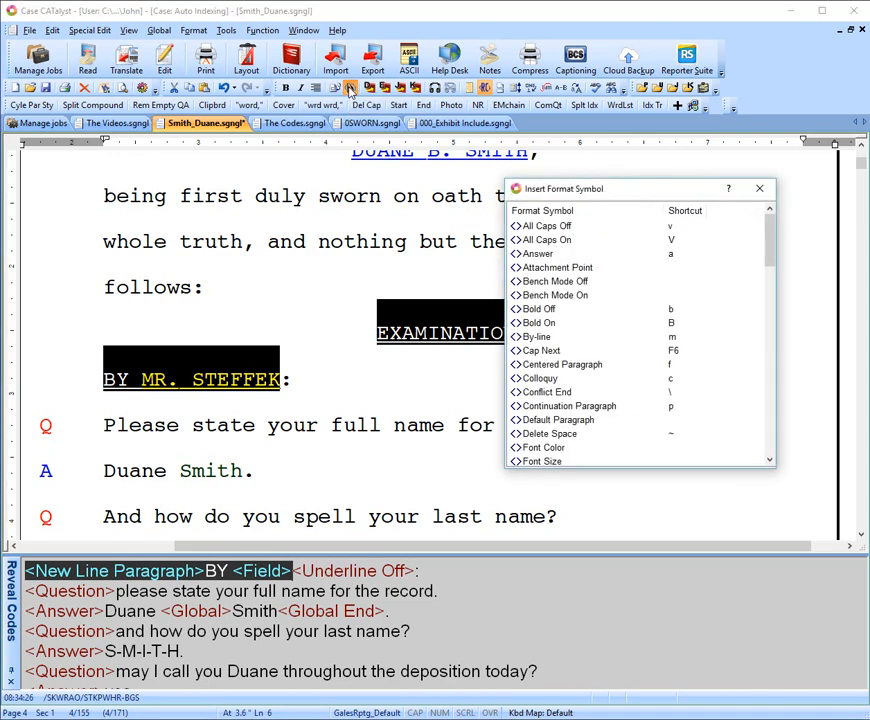
pyautogui.press('i')
pyautogui.moveTo(770, 250); pyautogui.dragTo(772, 294)
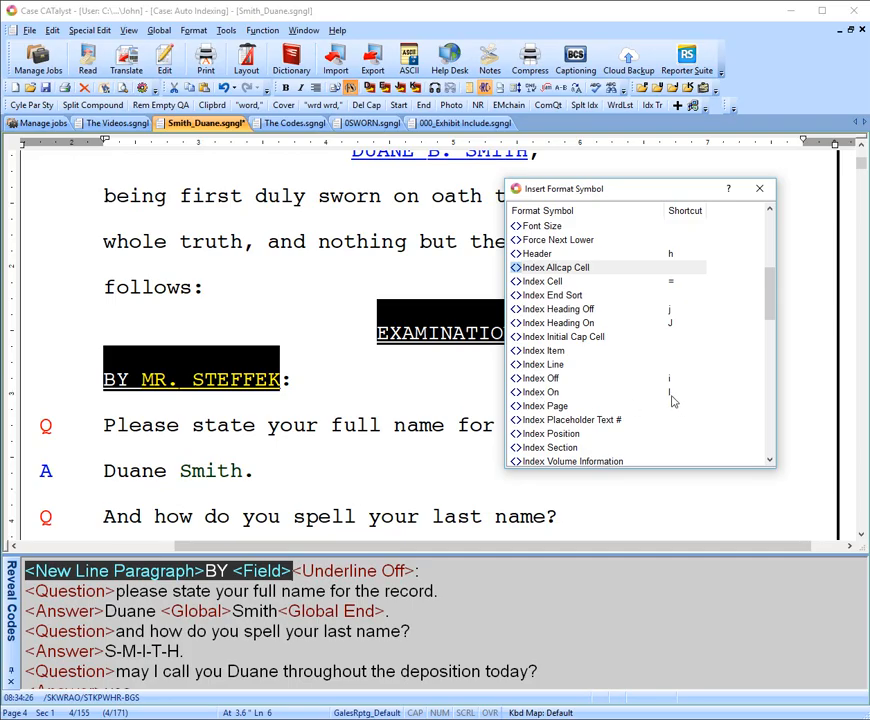
pyautogui.doubleClick(541, 393)
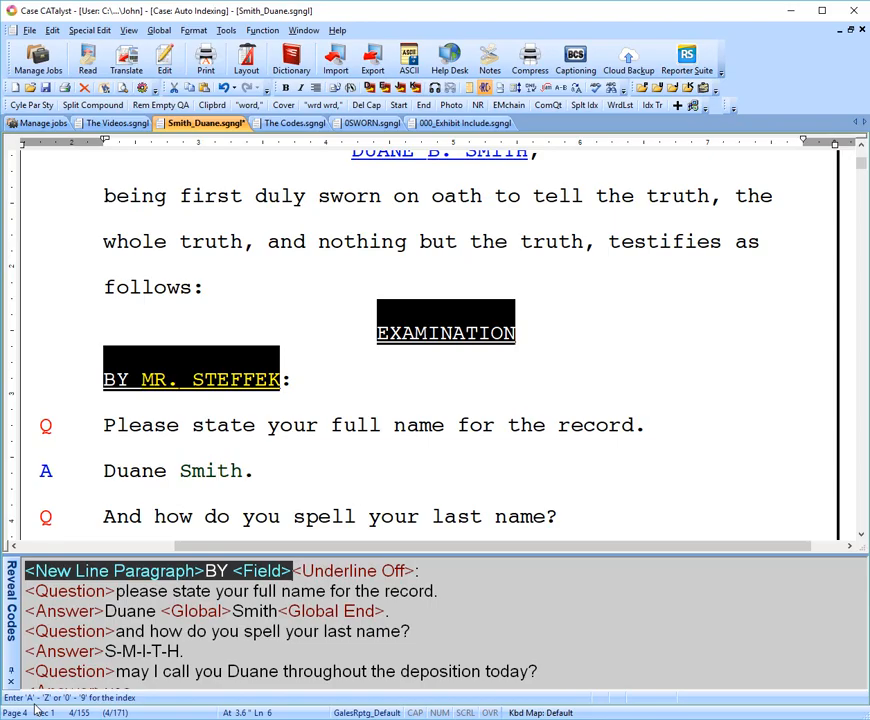
pyautogui.press('a')
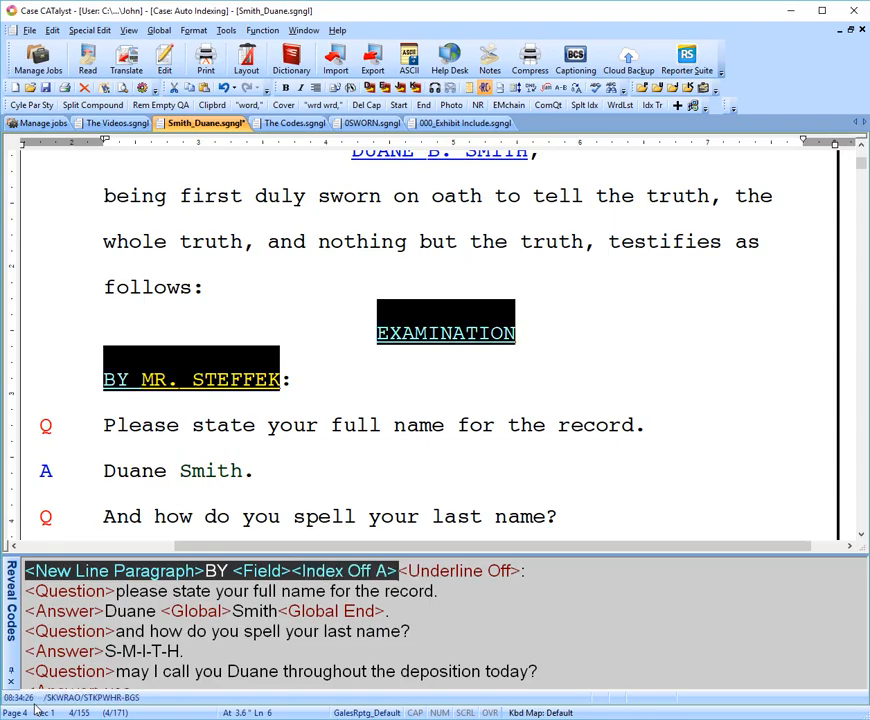
# Check the Index On A and Index Off A codes around the examination heading and by-line, and hide the revealed codes.
pyautogui.click(389, 333)
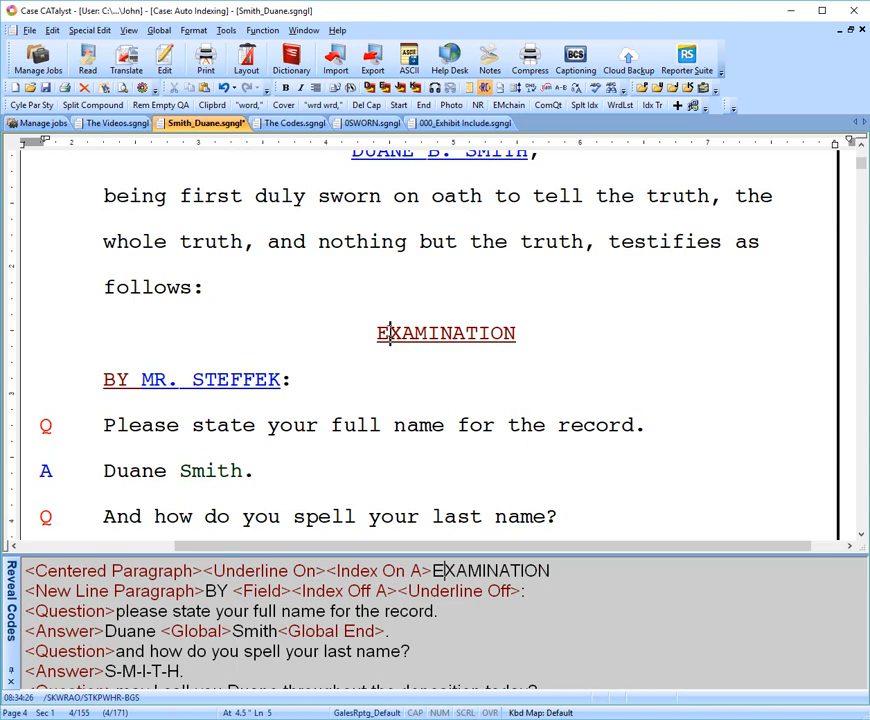
pyautogui.click(385, 570)
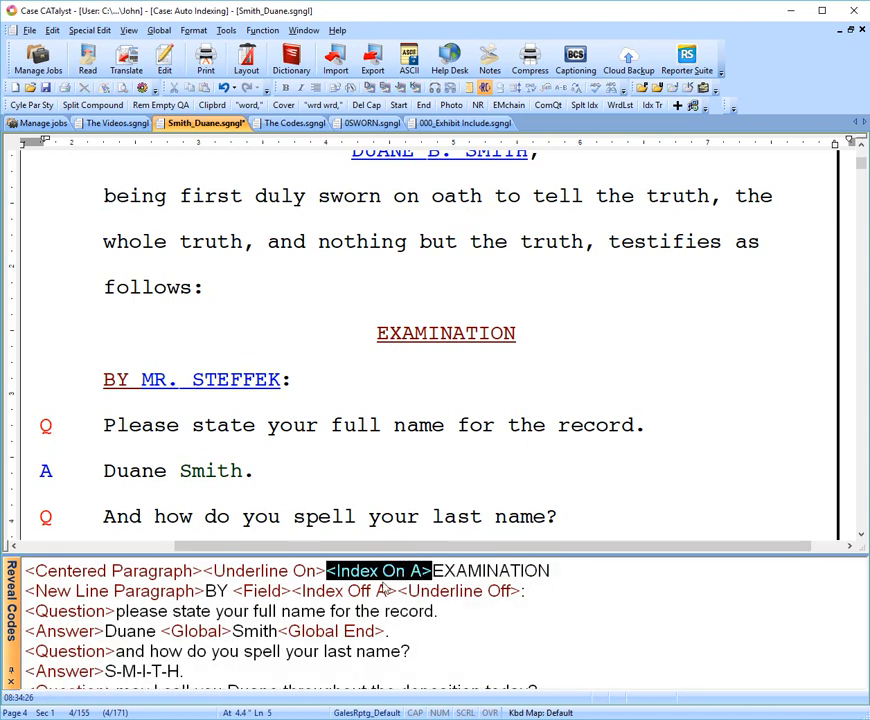
pyautogui.click(338, 593)
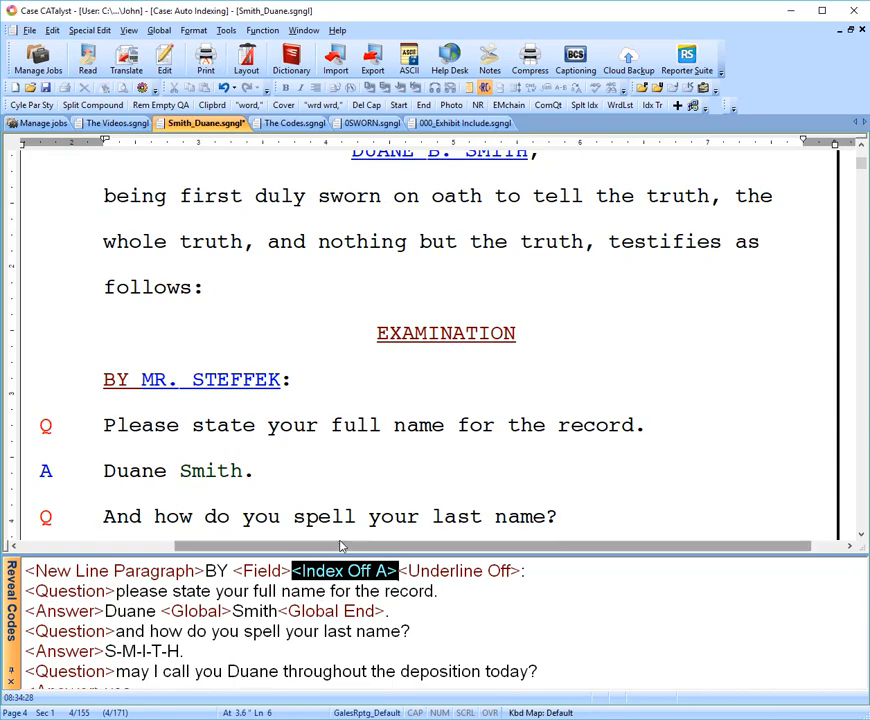
pyautogui.hotkey('alt', 'F3')
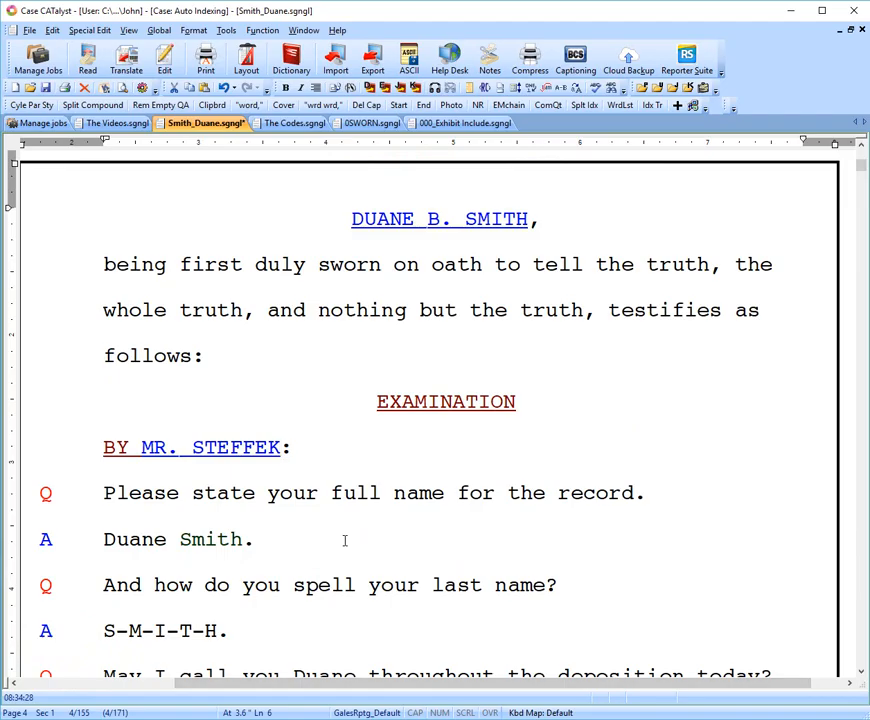
# Insert a one-line examination by-line after "follows:" using the format symbol shortcut e.
pyautogui.click(260, 354)
pyautogui.press('F4')
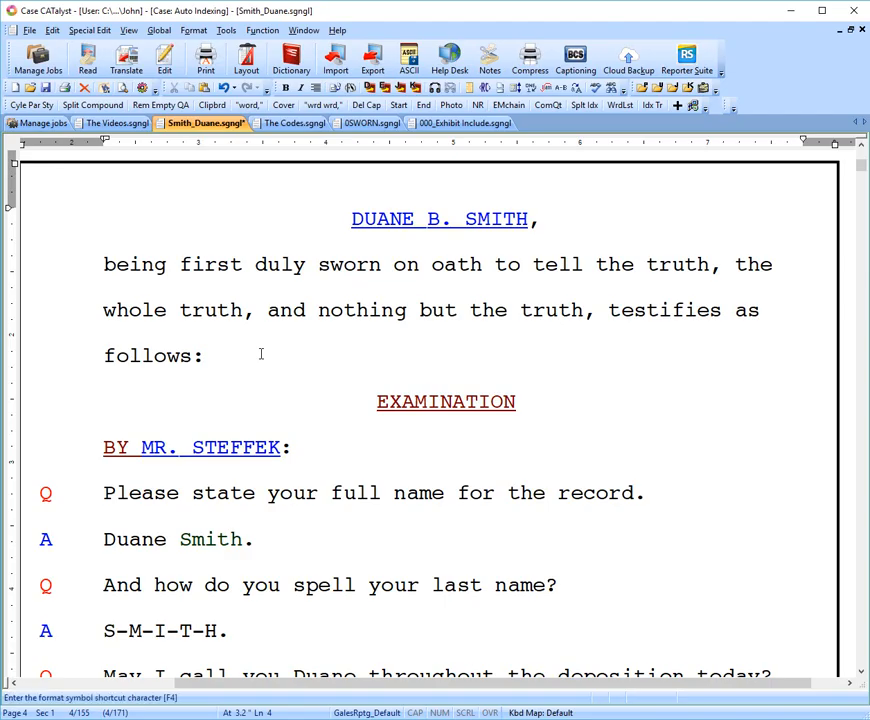
pyautogui.press('e')
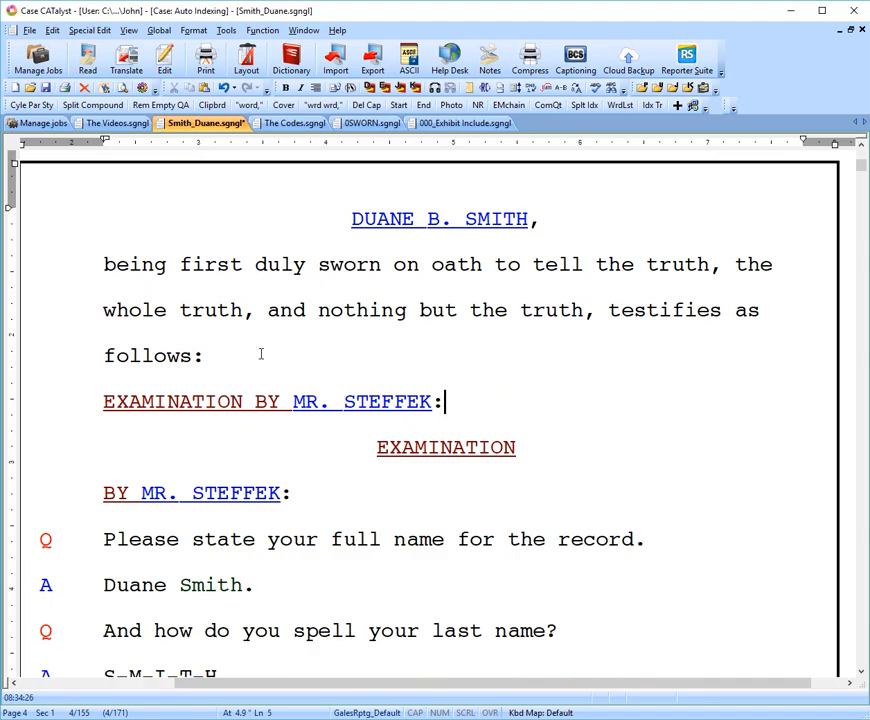
# Reveal the codes of the one-line examination by-line and examine its Index On A, Field and Index Off A codes.
pyautogui.press('Home')
pyautogui.hotkey('alt', 'F3')
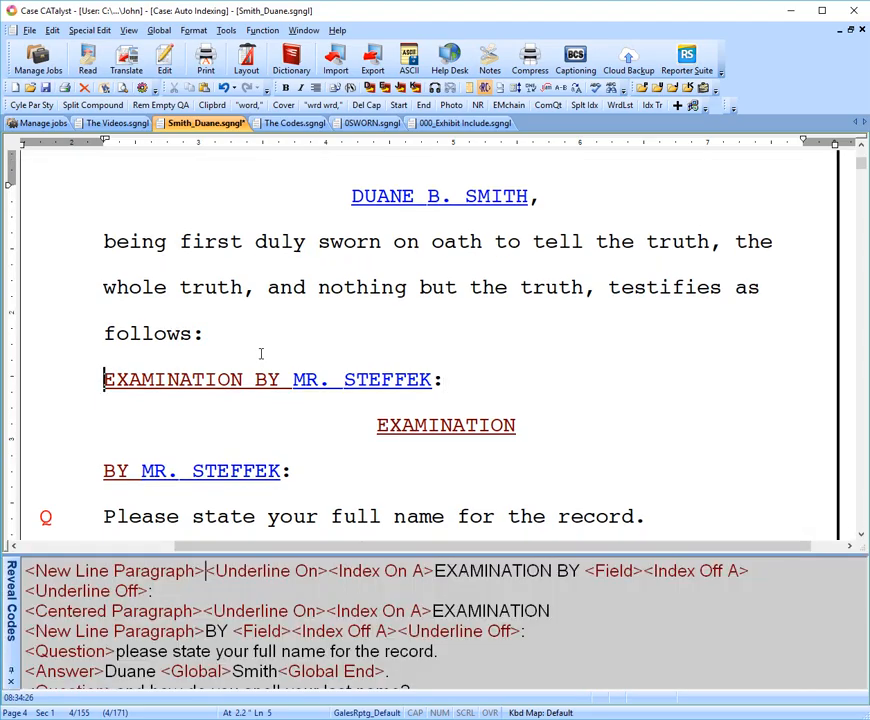
pyautogui.click(389, 583)
pyautogui.click(625, 578)
pyautogui.click(675, 583)
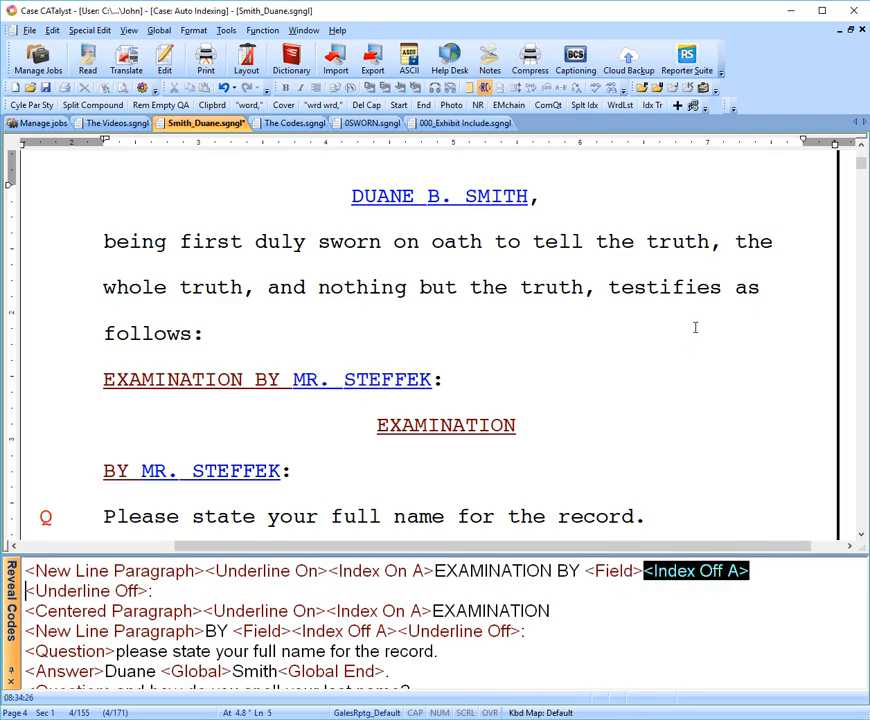
# Delete the inserted one-line examination by-line above the centered EXAMINATION heading.
pyautogui.click(270, 333)
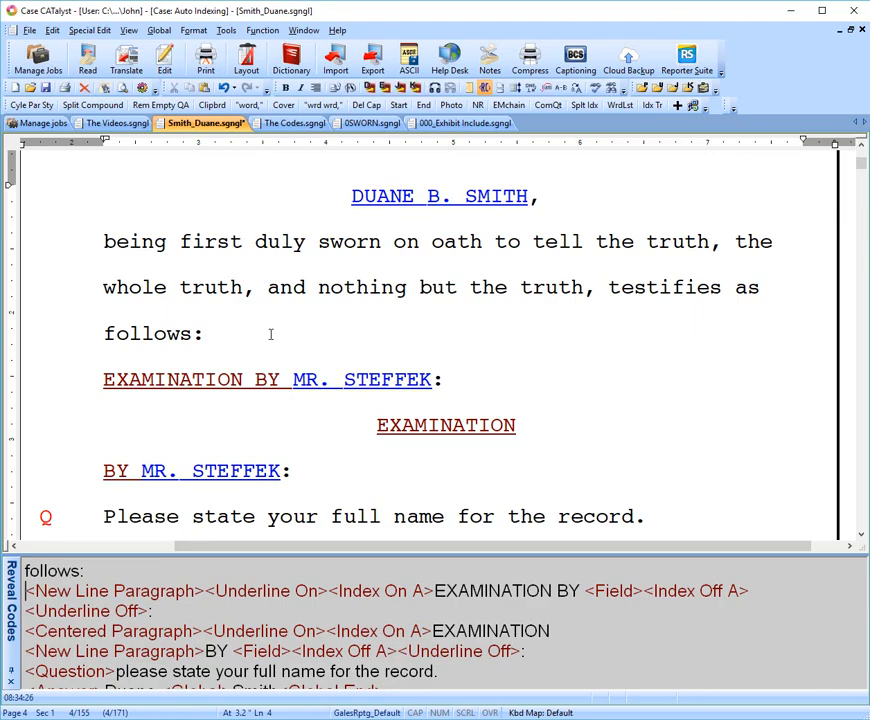
pyautogui.hotkey('shift', 'Down')
pyautogui.hotkey('shift', 'Down')
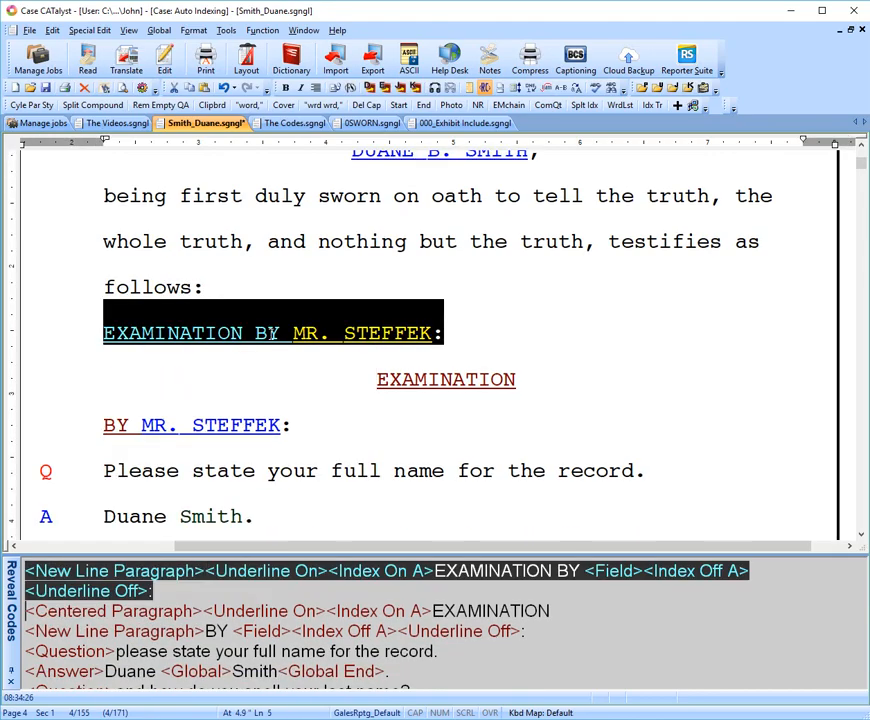
pyautogui.press('Delete')
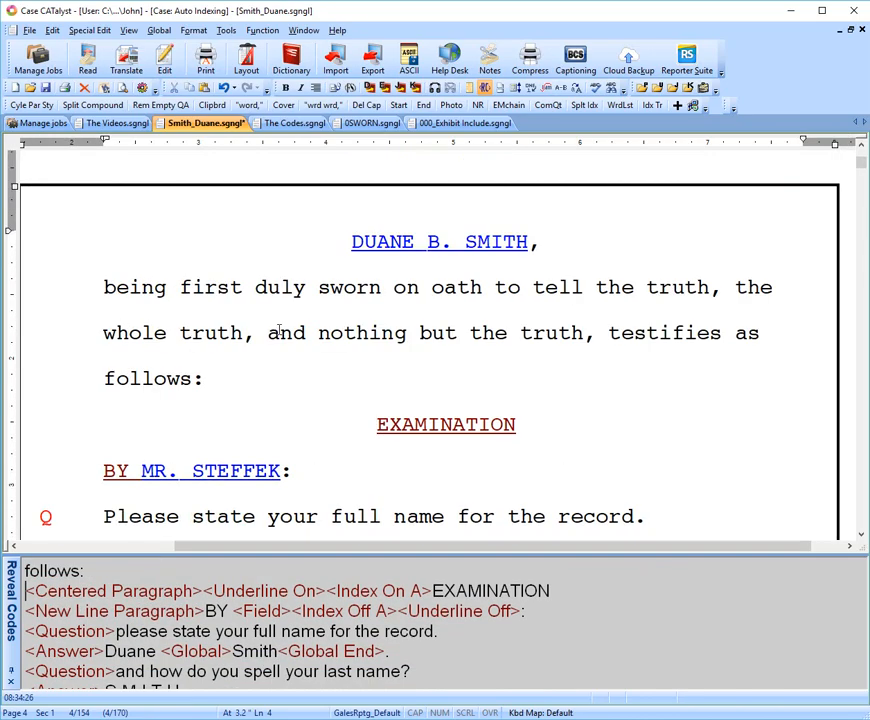
# Examine the New Line Paragraph code before BY in the examination by-line, and hide the revealed codes.
pyautogui.scroll(-1, 278, 334)
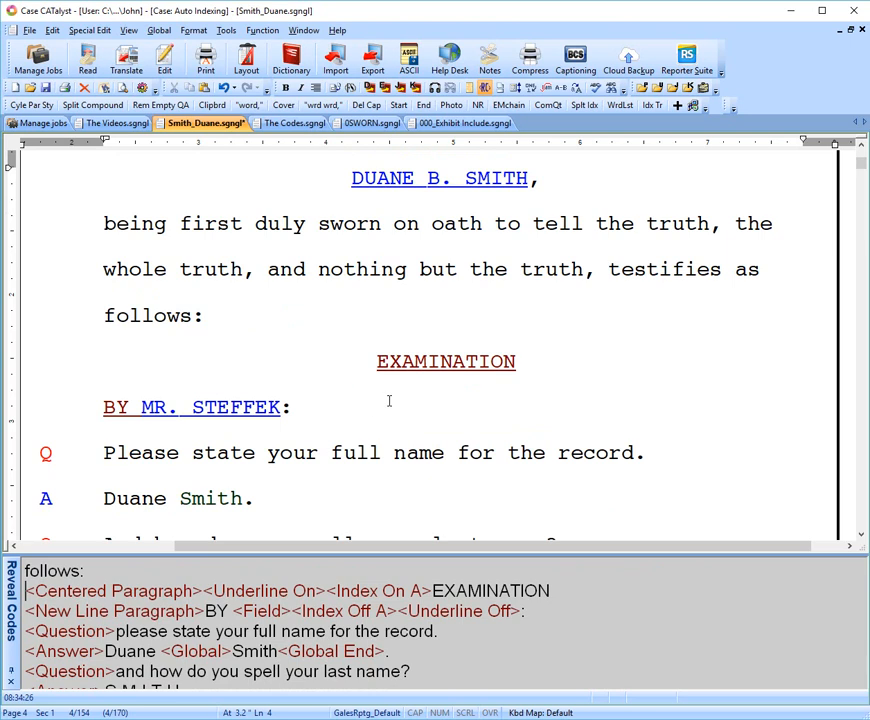
pyautogui.click(104, 406)
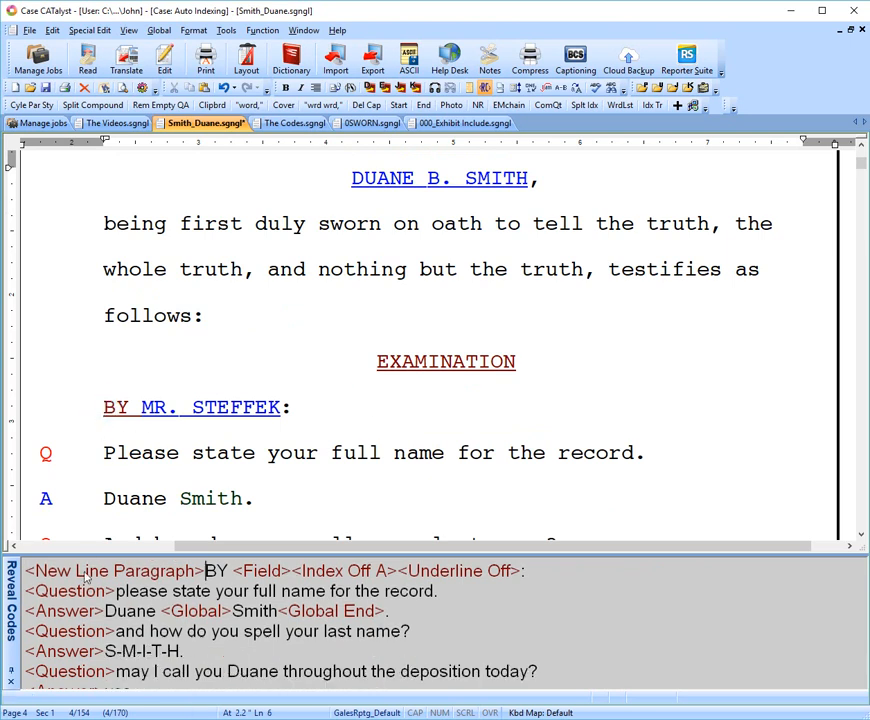
pyautogui.click(88, 571)
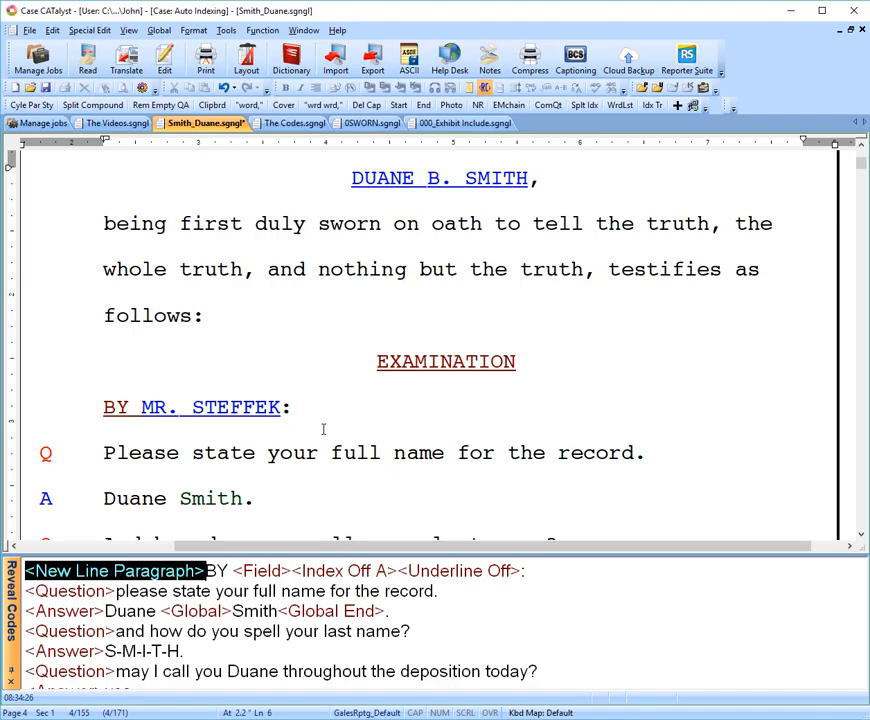
pyautogui.hotkey('alt', 'F3')
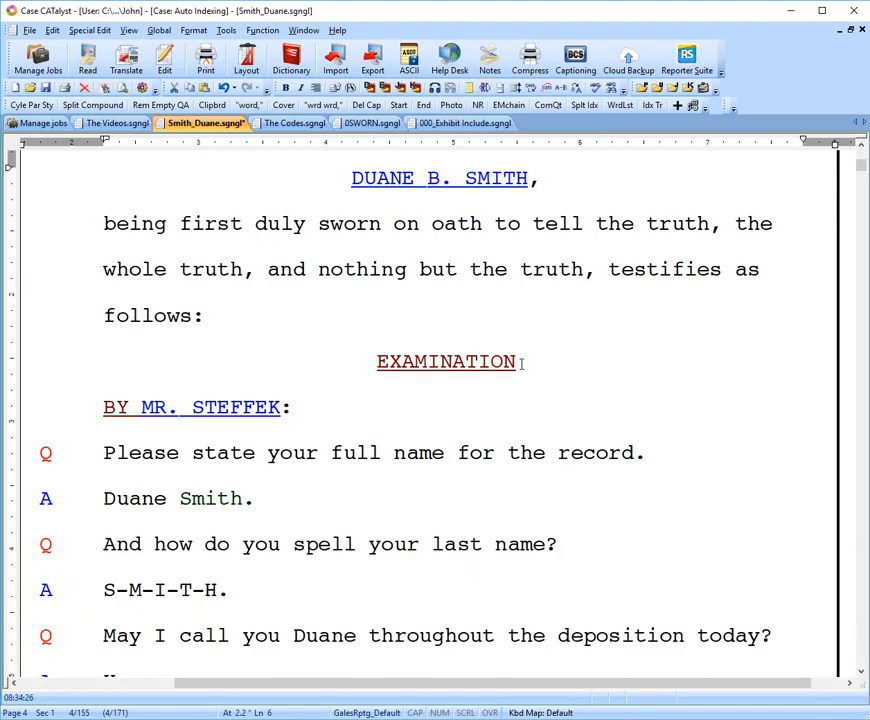
# Go from Exhibit 3's page number in the Index to Exhibits to its index entry in the transcript.
pyautogui.scroll(-1, 561, 375)
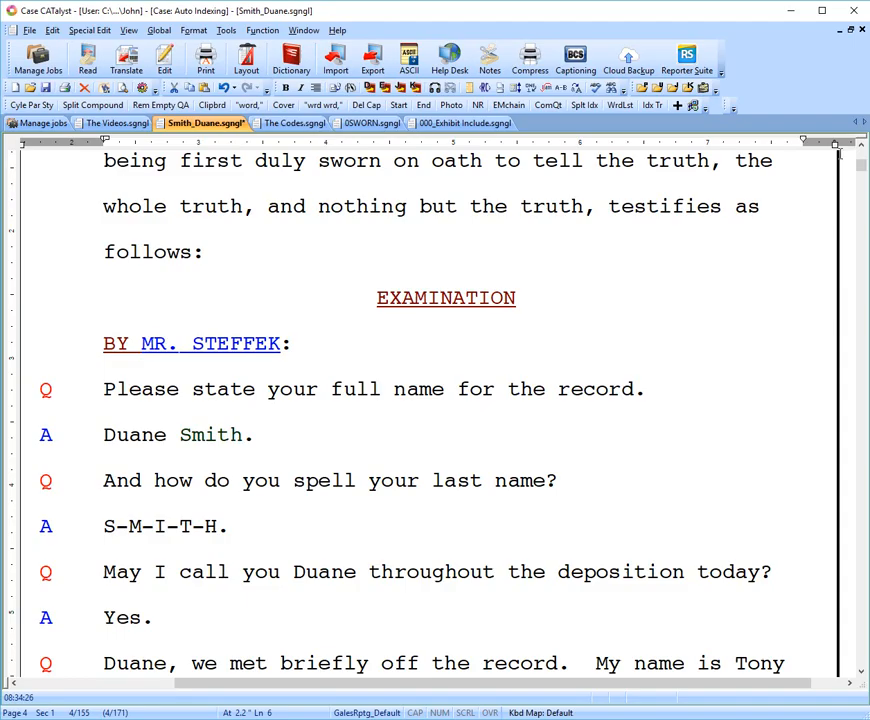
pyautogui.moveTo(860, 168); pyautogui.dragTo(860, 150)
pyautogui.scroll(-5, 738, 346)
pyautogui.scroll(-4, 717, 351)
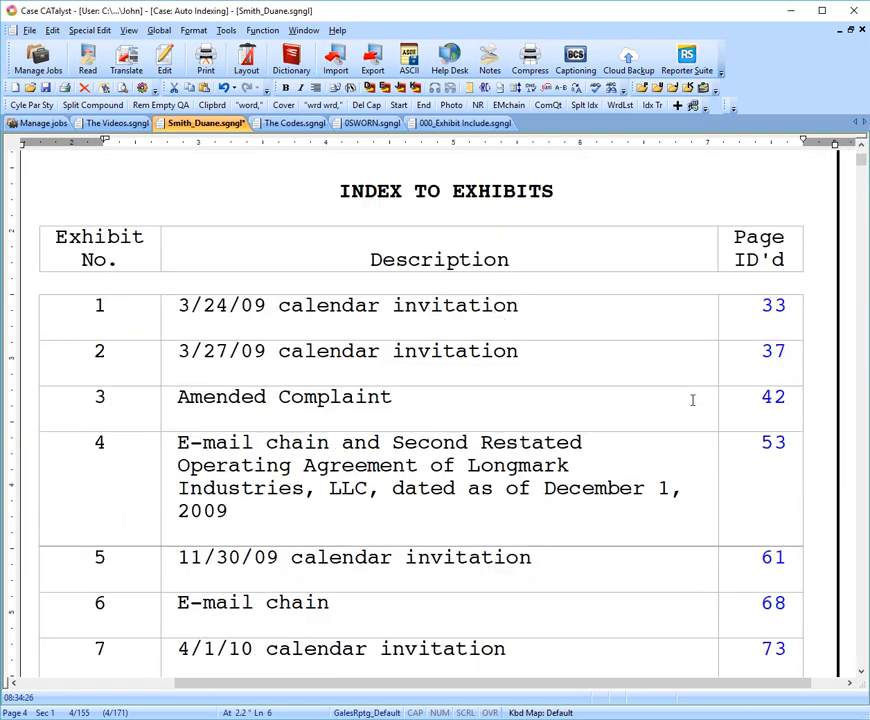
pyautogui.click(761, 397)
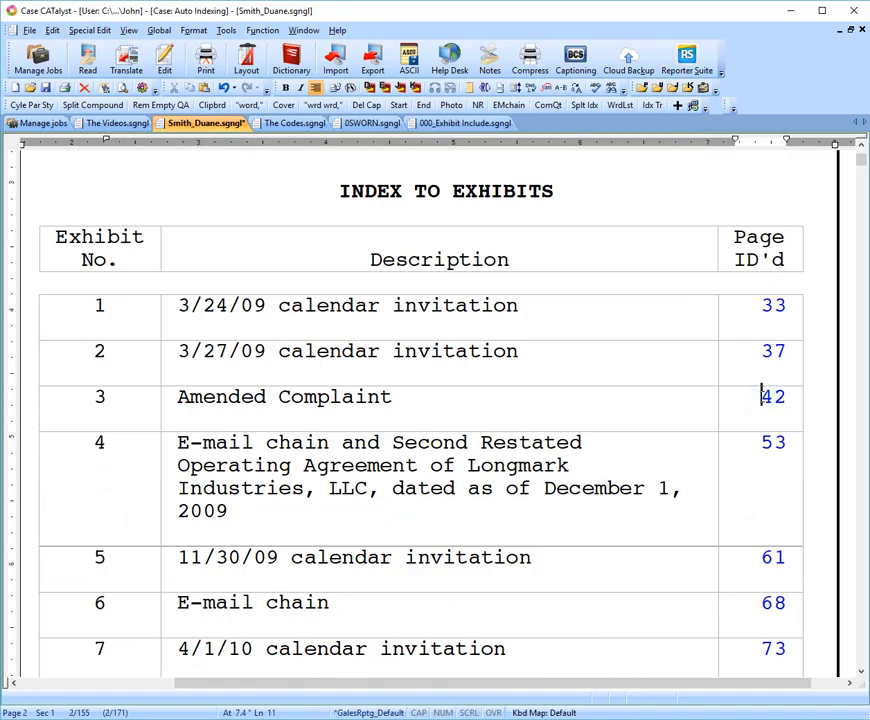
pyautogui.rightClick(761, 397)
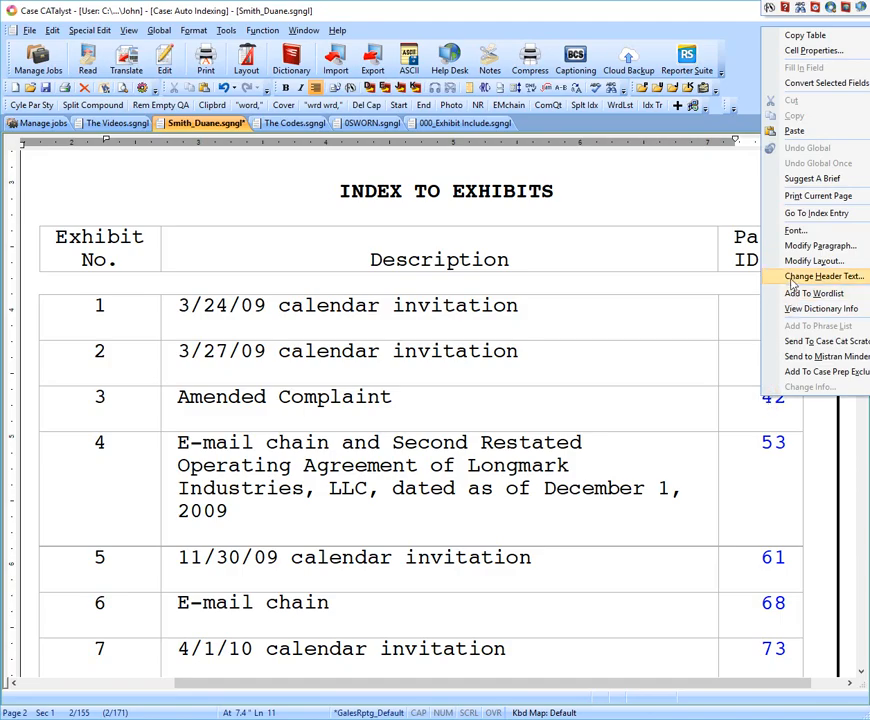
pyautogui.click(789, 215)
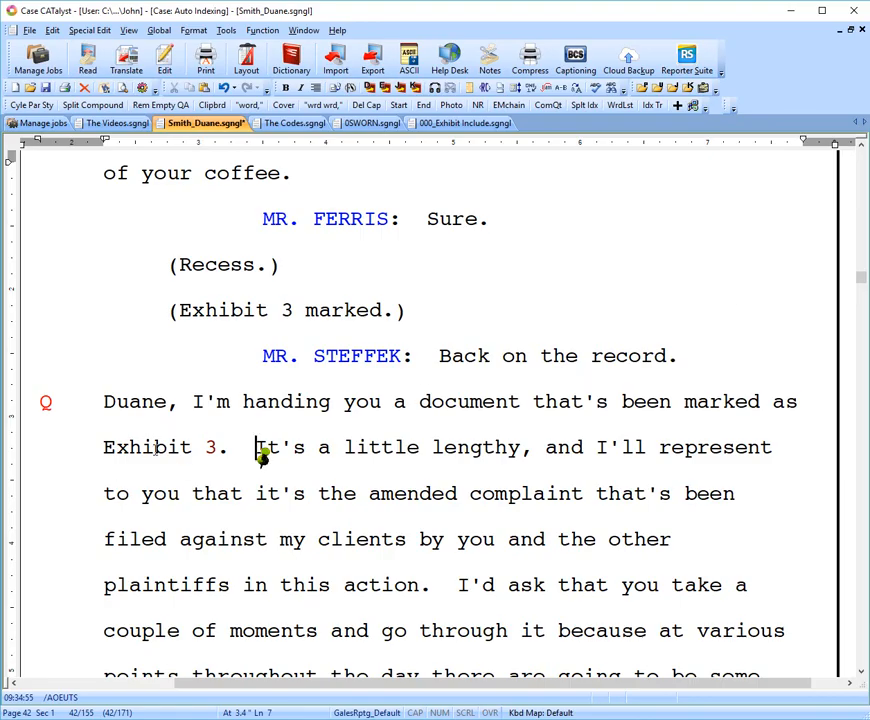
# Reveal the codes around the Exhibit 3 number and examine its Index Heading On B and Index Heading Off B codes.
pyautogui.click(203, 449)
pyautogui.hotkey('alt', 'F3')
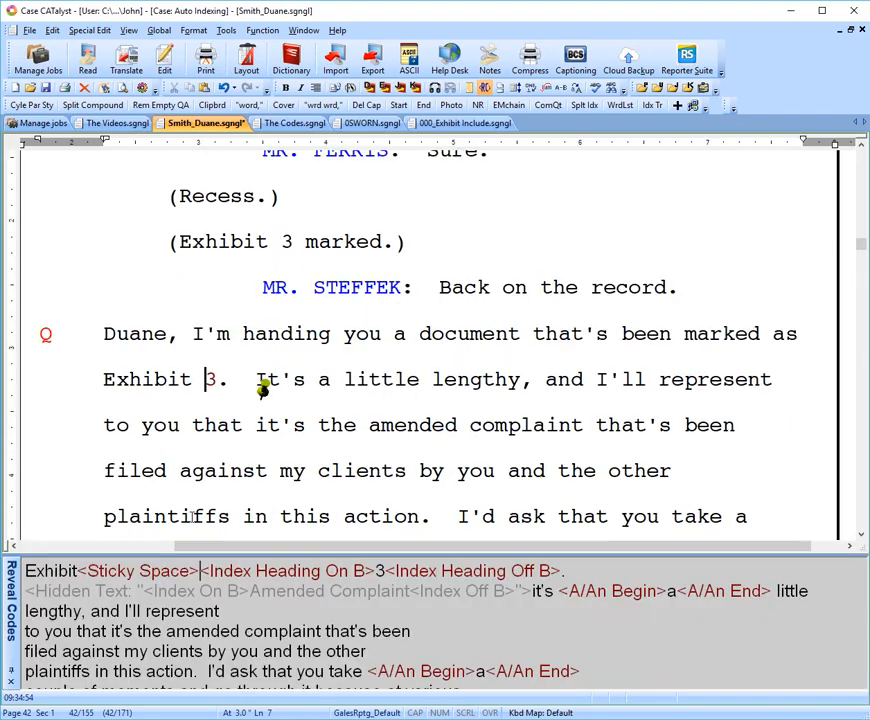
pyautogui.click(260, 572)
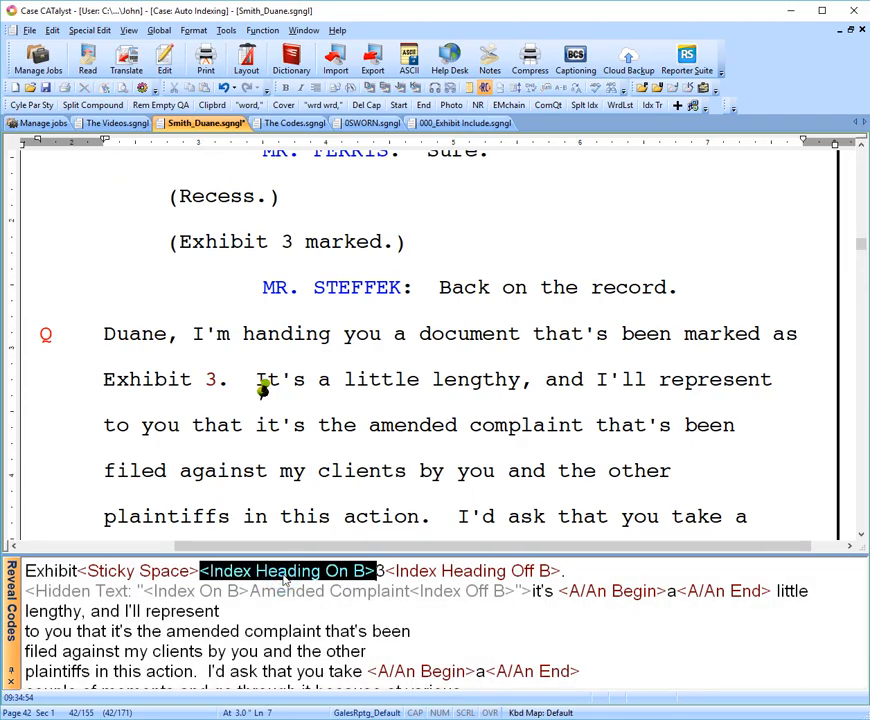
pyautogui.click(465, 572)
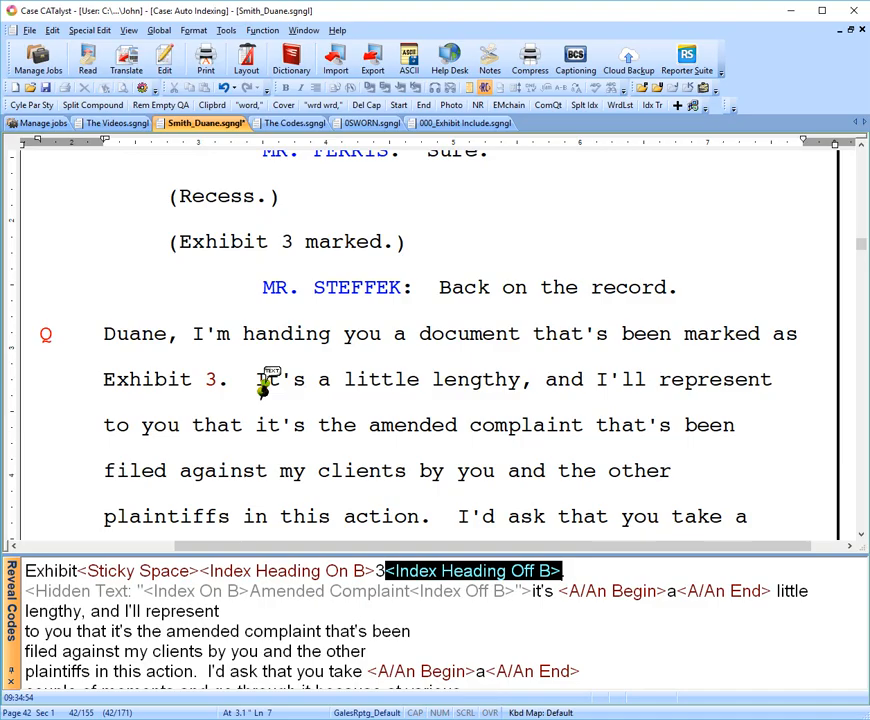
# Open the hidden text following Exhibit 3, examine the index B codes around Amended Complaint, and close it without changes.
pyautogui.doubleClick(262, 385)
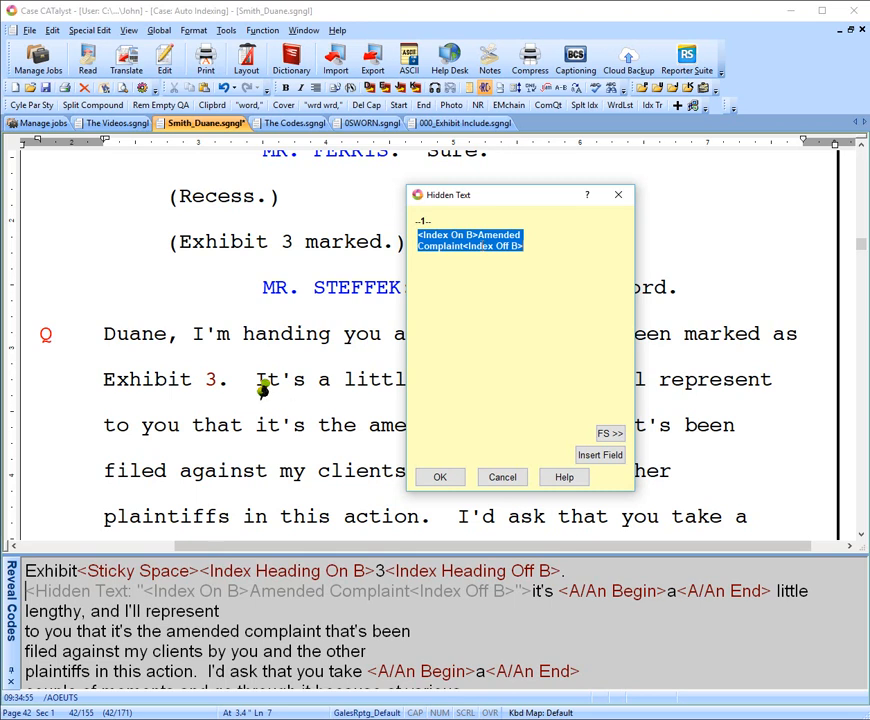
pyautogui.click(436, 244)
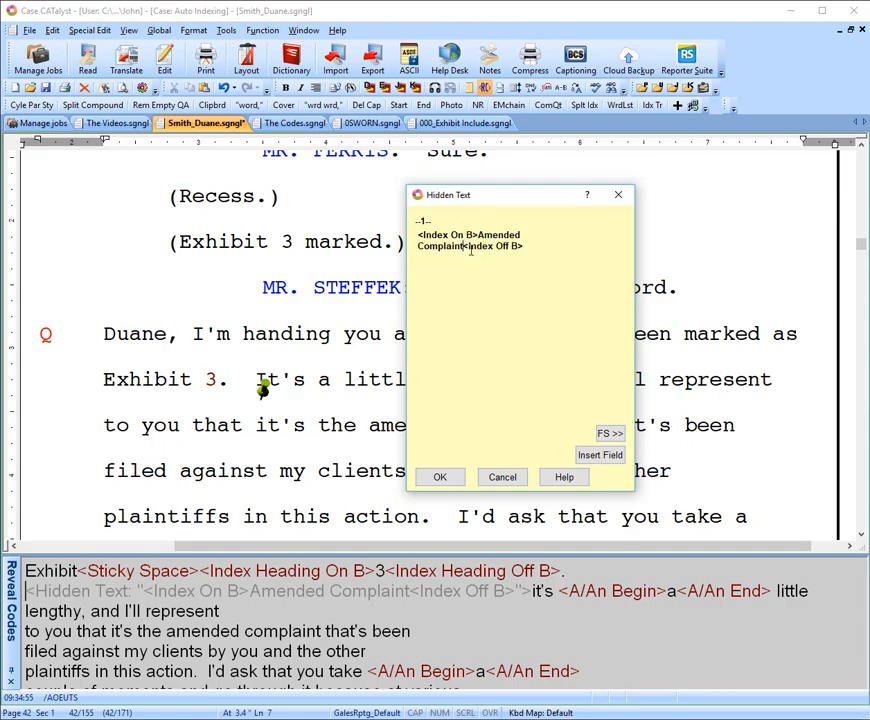
pyautogui.click(507, 479)
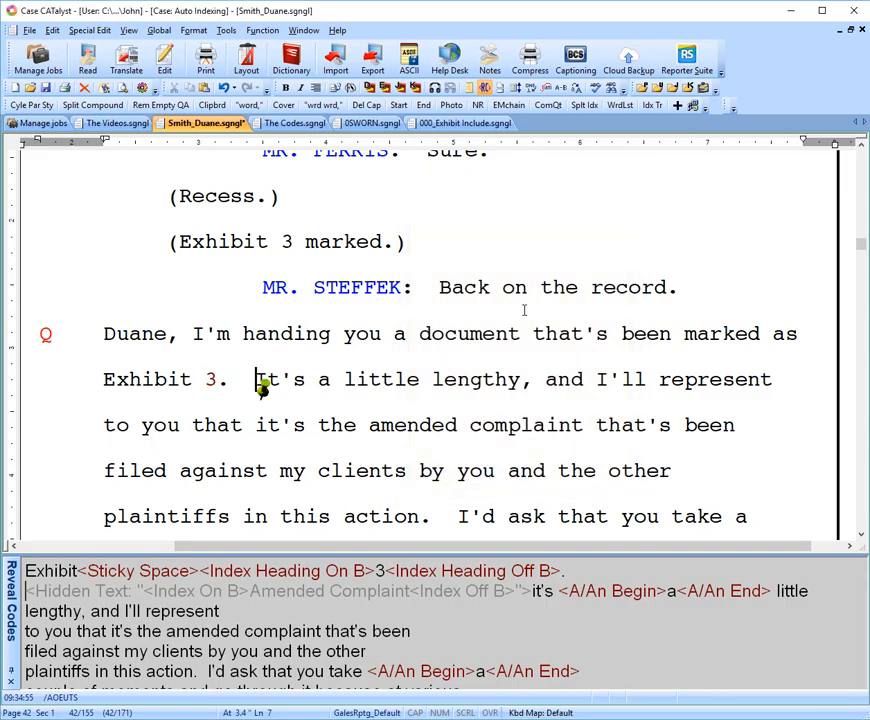
# Remove the Index Heading On B and Index Heading Off B codes around the number in Exhibit 3.
pyautogui.click(293, 571)
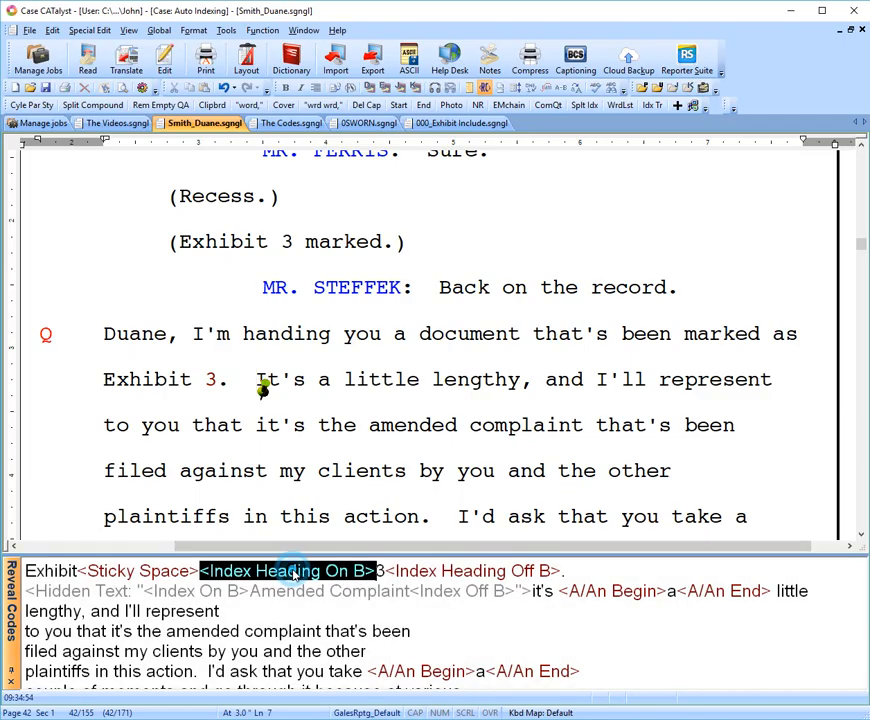
pyautogui.press('Delete')
pyautogui.press('Right')
pyautogui.press('Delete')
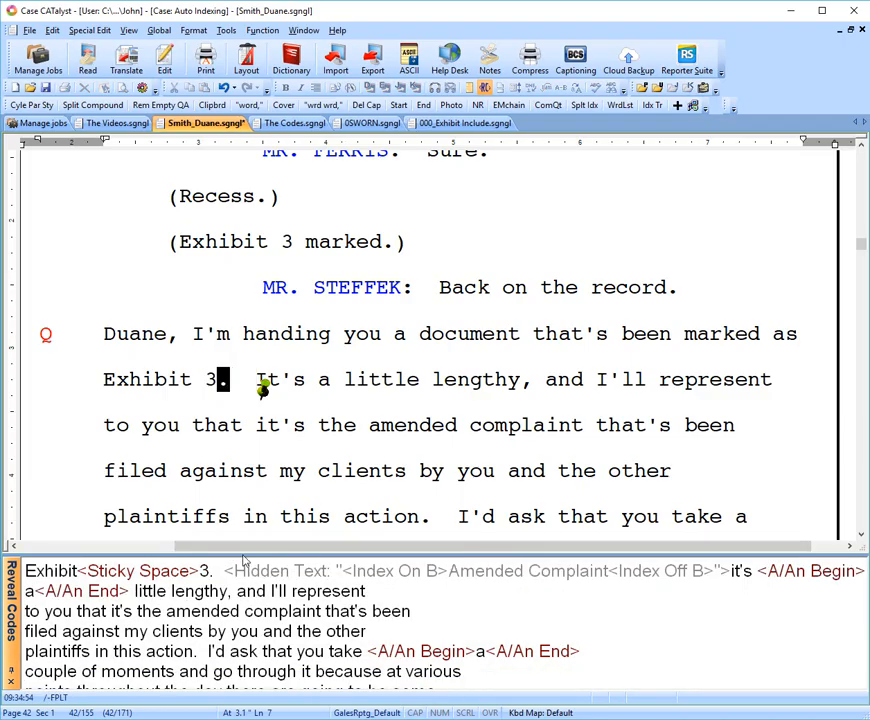
# Enclose the number in Exhibit 3 in Index Heading On and Index Heading Off codes for index B.
pyautogui.click(203, 379)
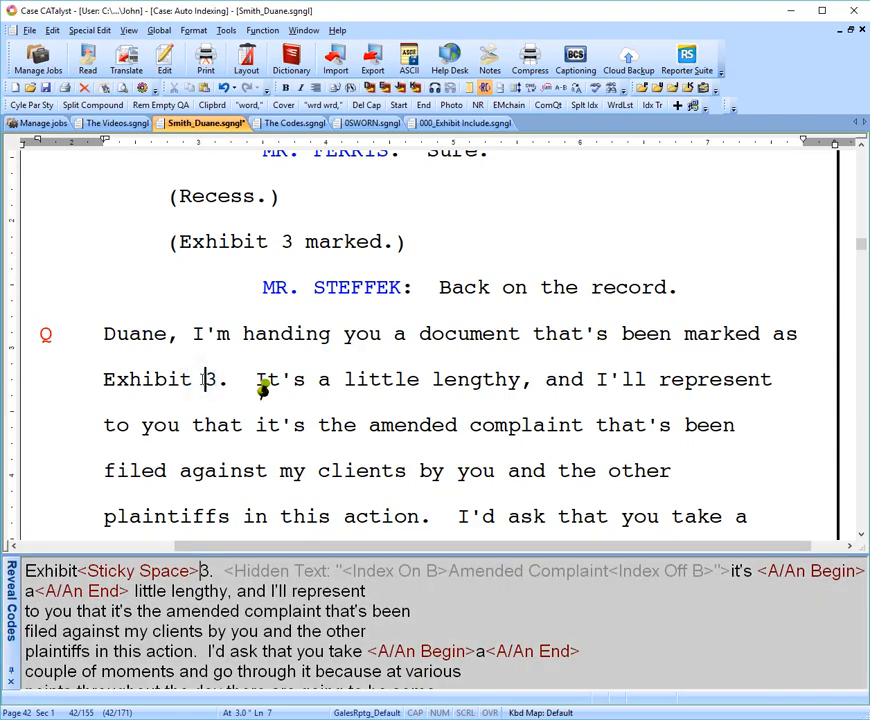
pyautogui.hotkey('shift', 'Right')
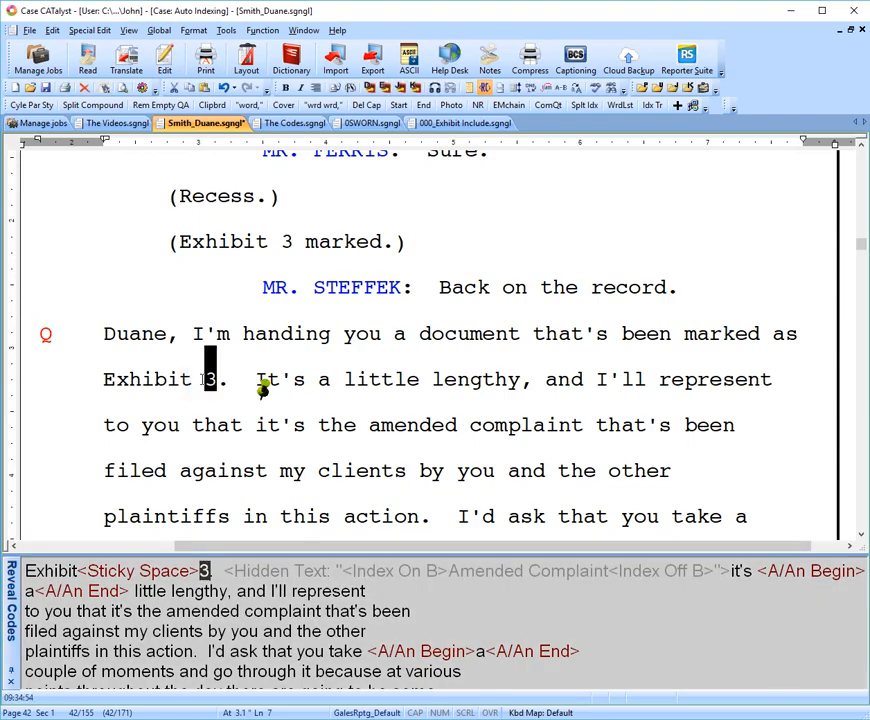
pyautogui.click(349, 90)
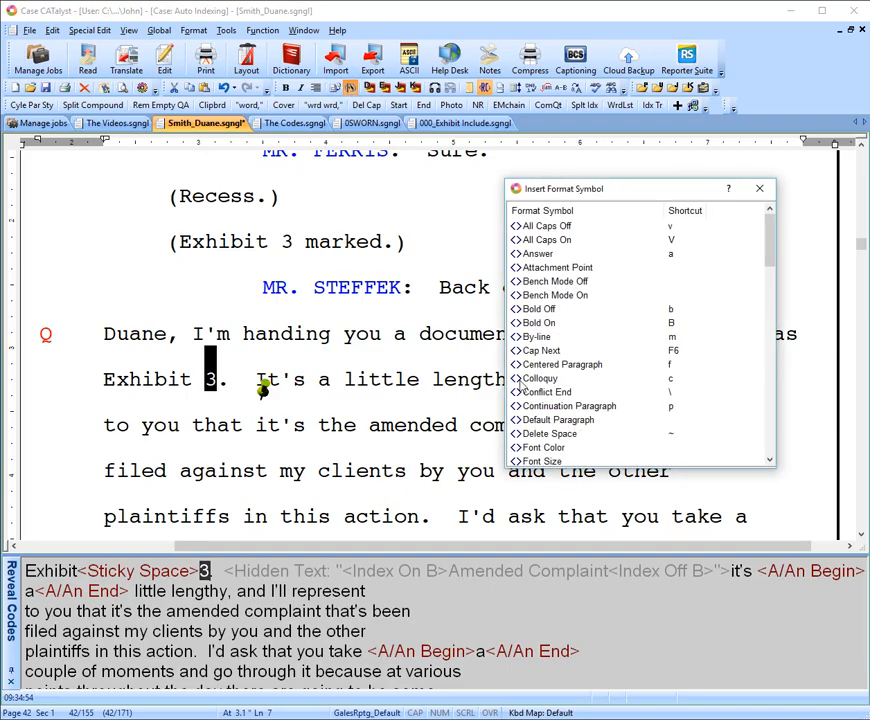
pyautogui.press('i')
pyautogui.moveTo(771, 250); pyautogui.dragTo(771, 296)
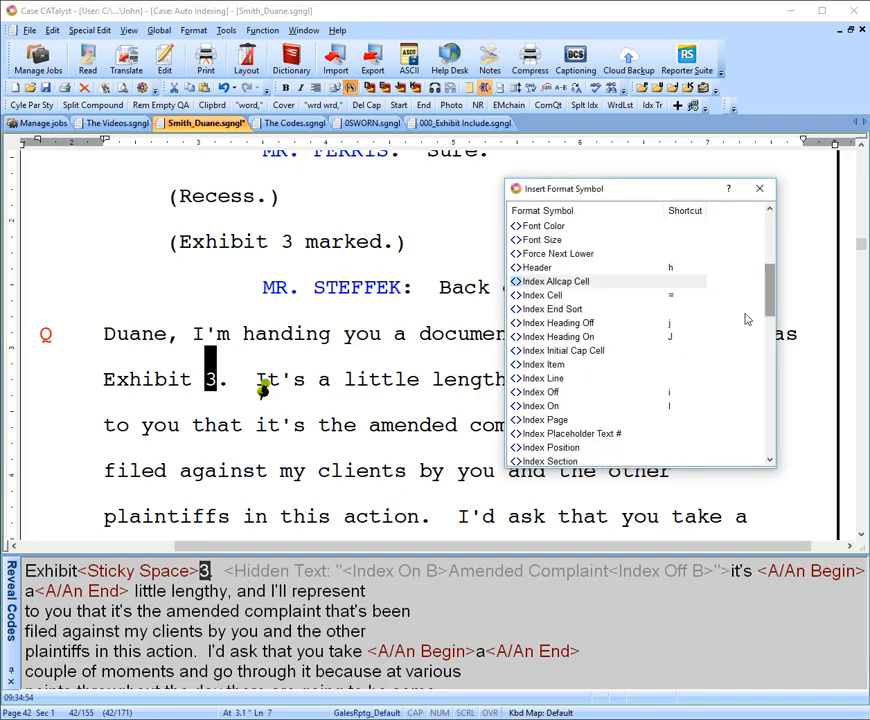
pyautogui.doubleClick(567, 336)
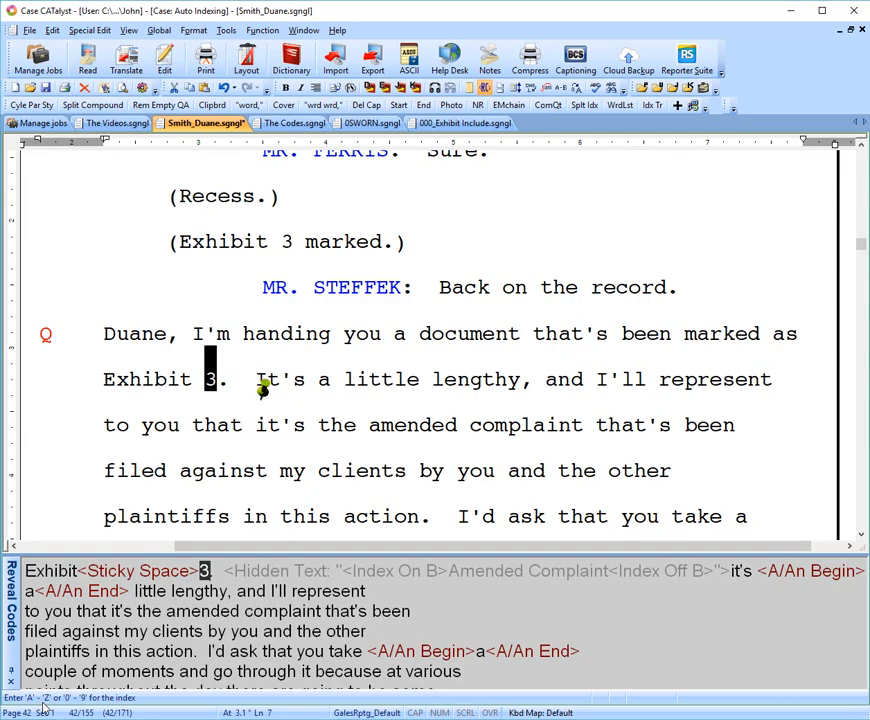
pyautogui.press('b')
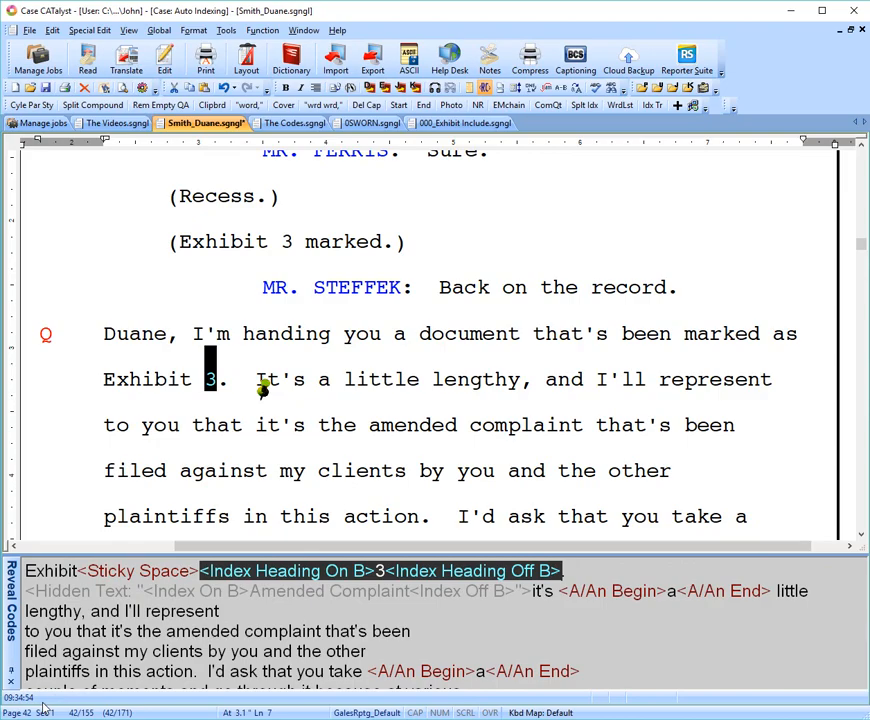
# Delete the existing Amended Complaint hidden text that follows Exhibit 3.
pyautogui.doubleClick(264, 389)
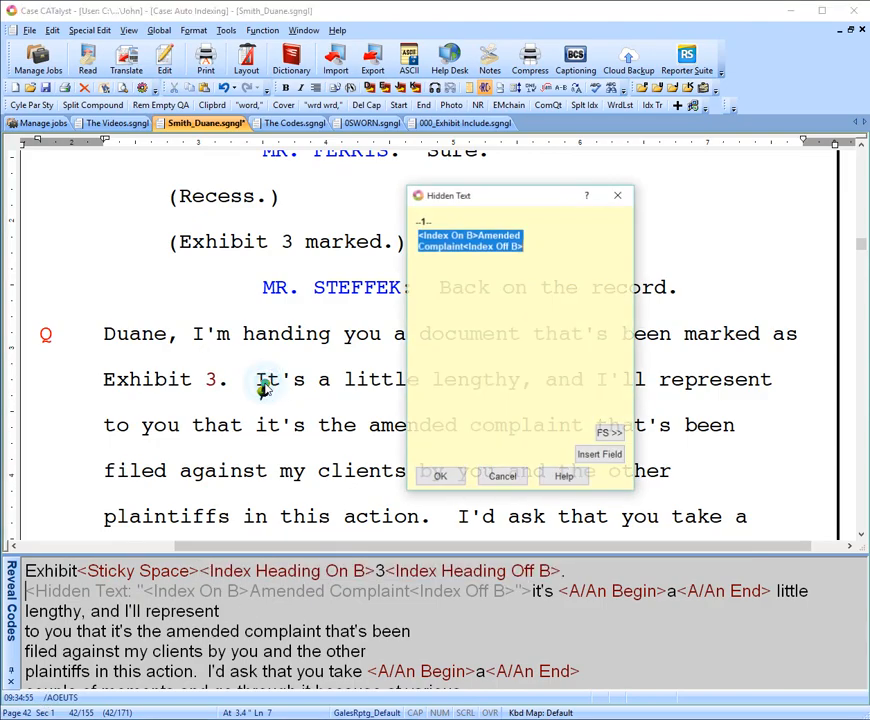
pyautogui.press('Delete')
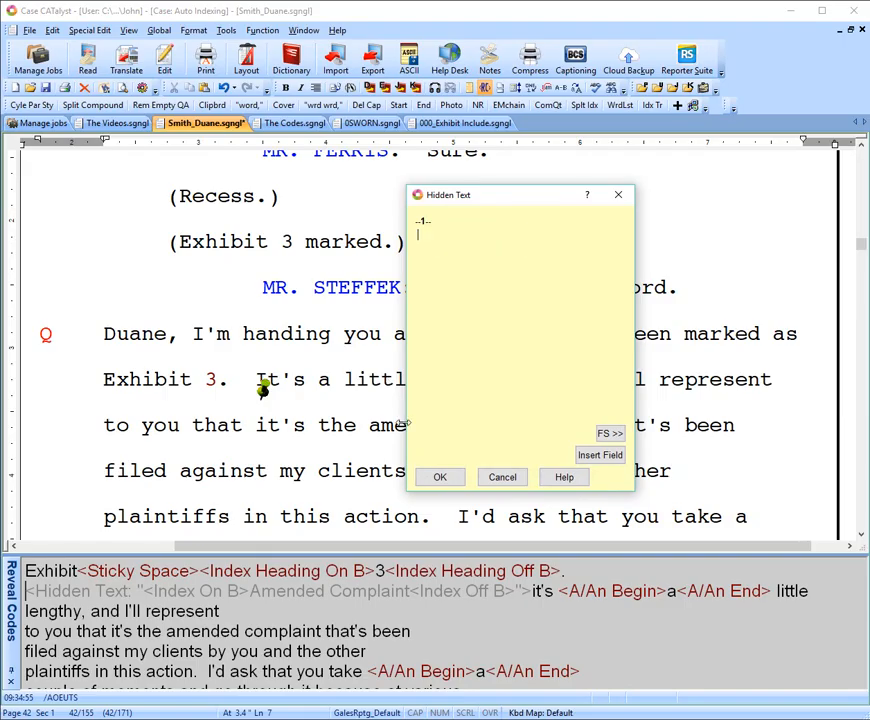
pyautogui.click(441, 477)
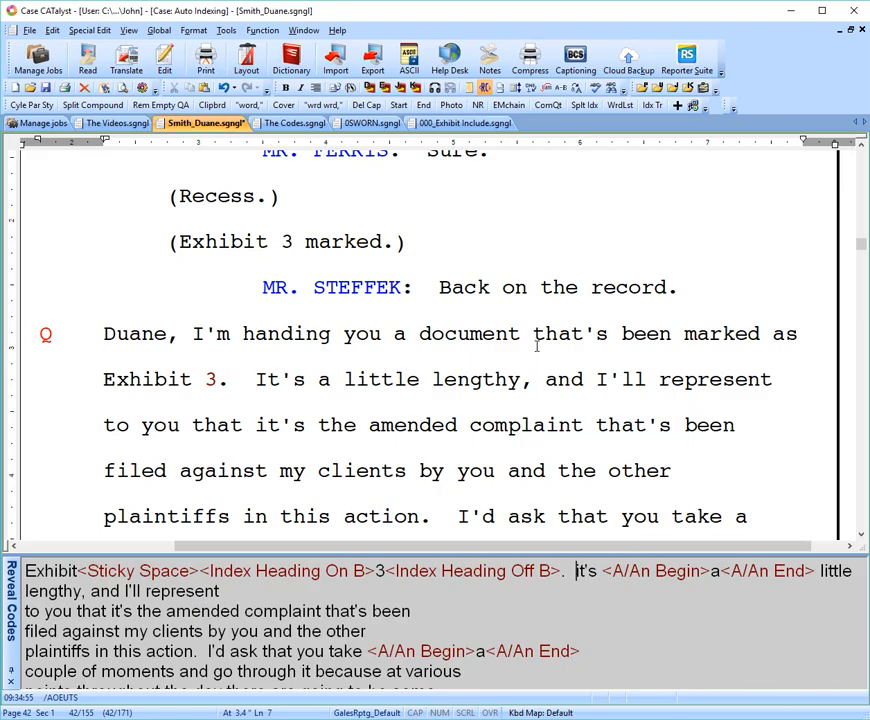
# Copy the phrase "amended complaint" from the question text below the Exhibit 3 line.
pyautogui.press('Down')
pyautogui.hotkey('ctrl', 'Right')
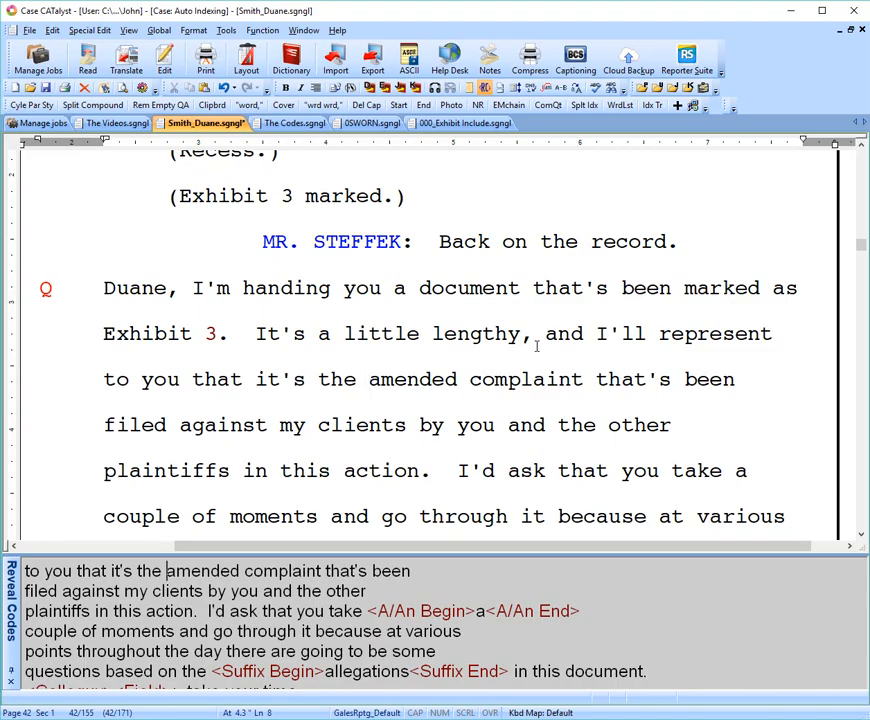
pyautogui.hotkey('ctrl', 'shift', 'Right')
pyautogui.hotkey('ctrl', 'shift', 'Right')
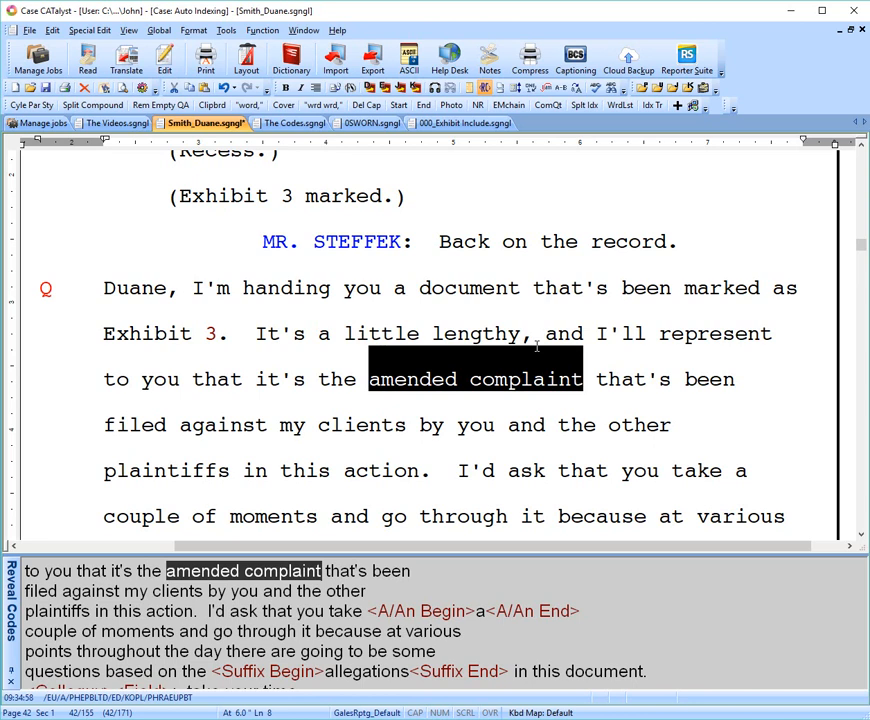
pyautogui.hotkey('ctrl', 'c')
# Insert a hidden text entry before "It's" following Exhibit 3, and begin it with an Index On B code.
pyautogui.click(260, 334)
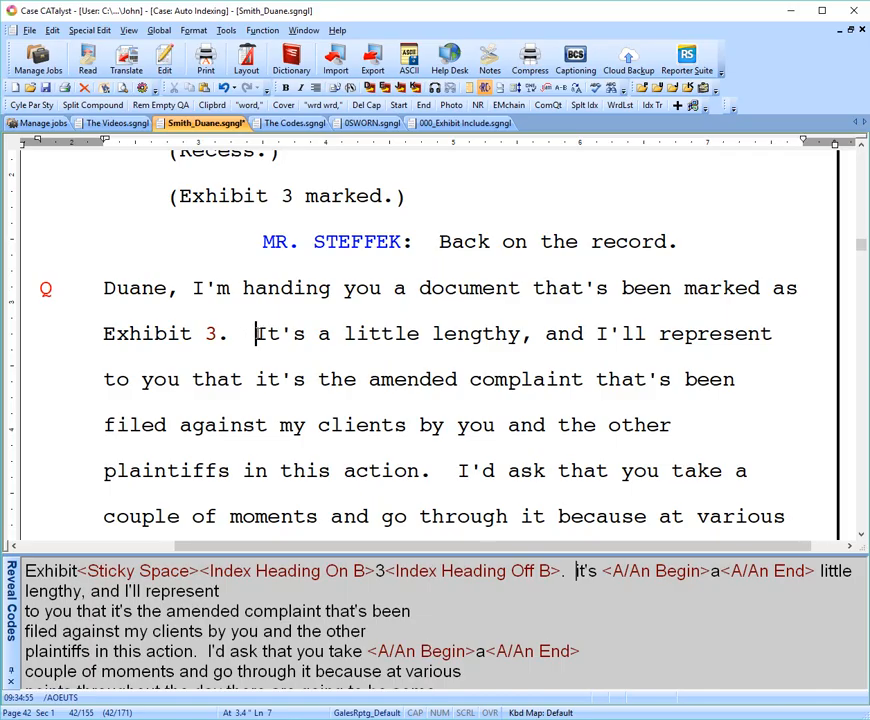
pyautogui.click(53, 31)
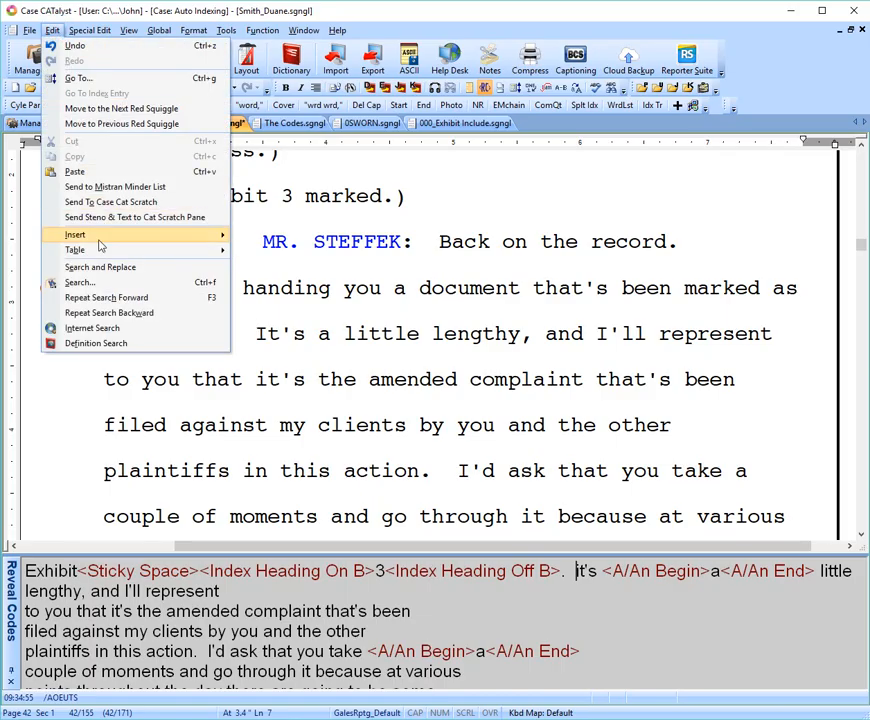
pyautogui.moveTo(100, 236)
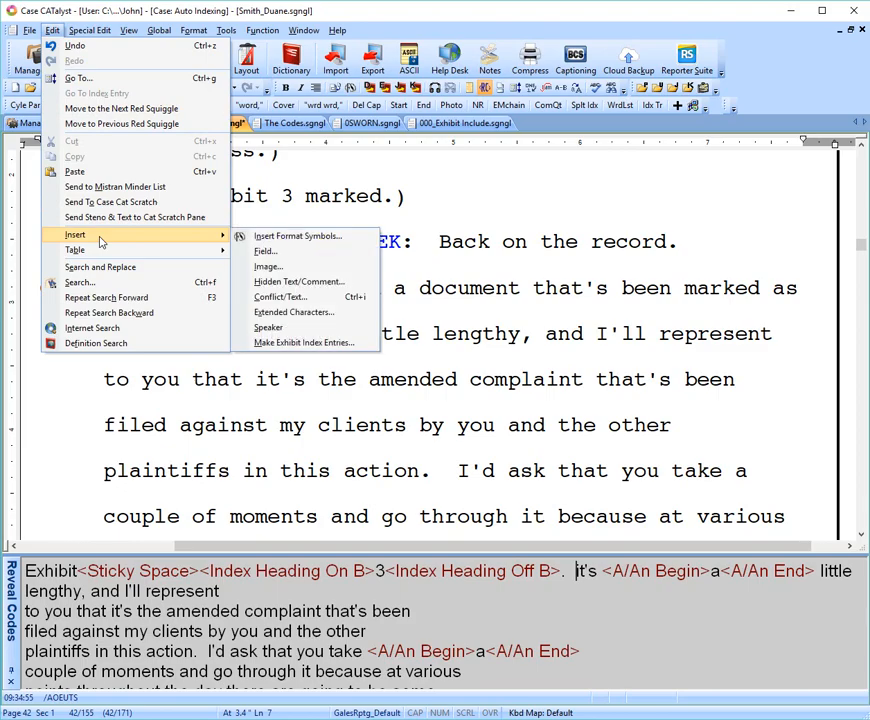
pyautogui.click(262, 286)
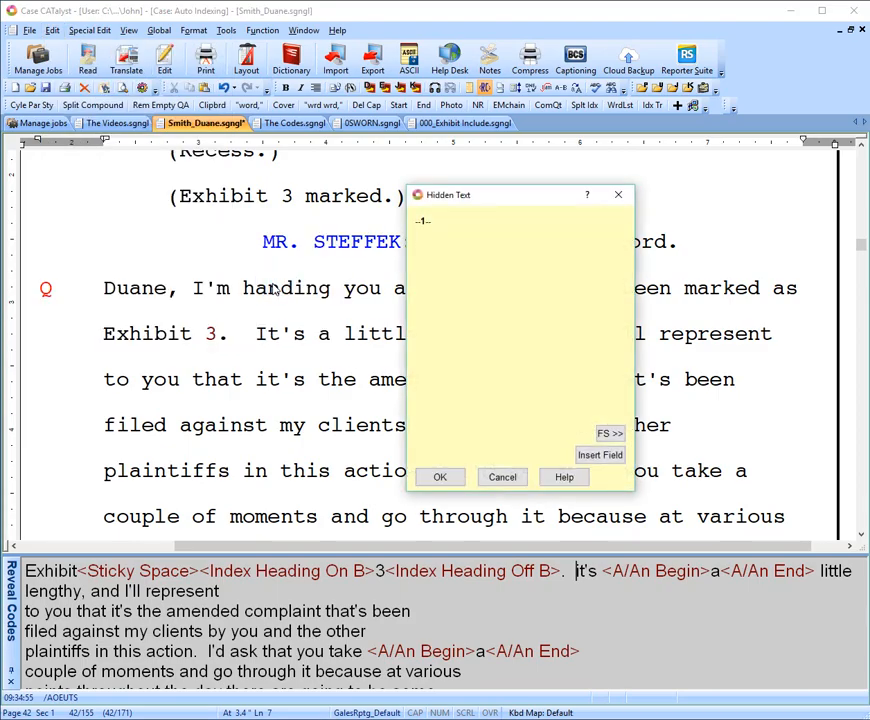
pyautogui.click(610, 435)
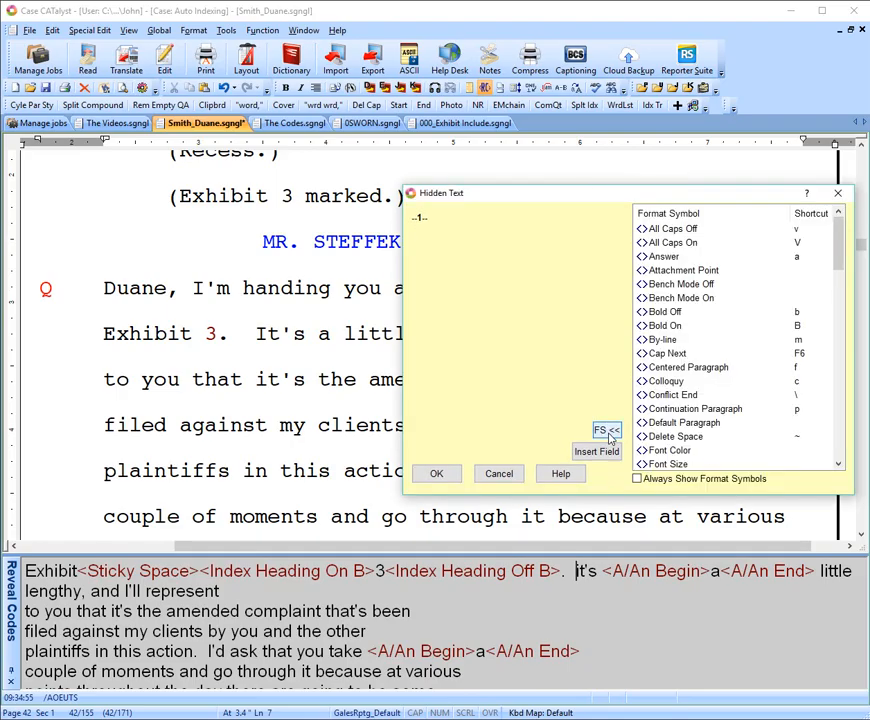
pyautogui.moveTo(840, 270); pyautogui.dragTo(840, 296)
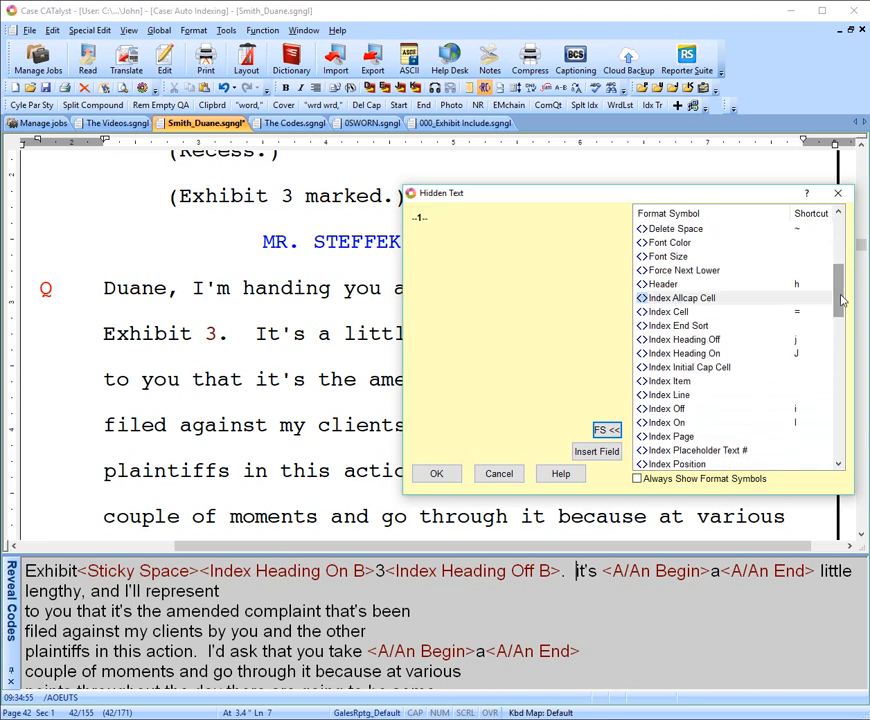
pyautogui.click(659, 424)
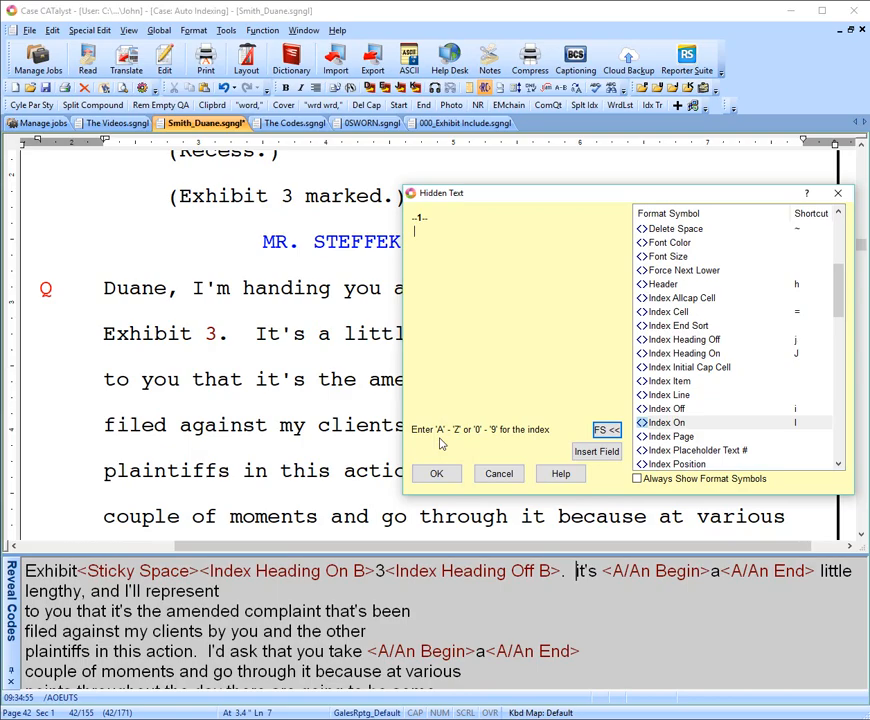
pyautogui.press('b')
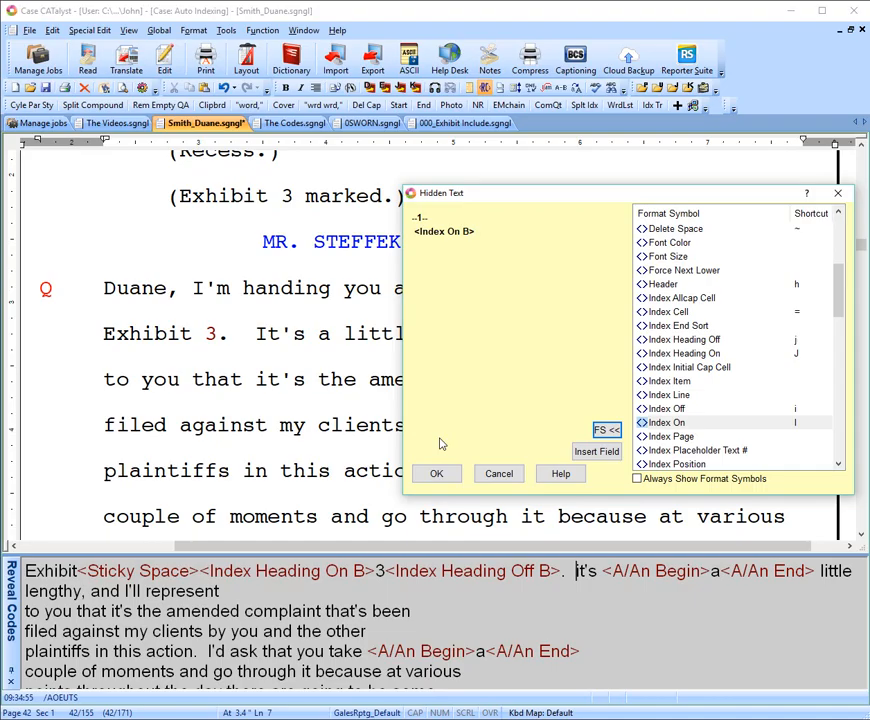
# Add the description "amended complaint" to the hidden text and end it with an Index Off B code.
pyautogui.write('amended complaint')
pyautogui.click(666, 410)
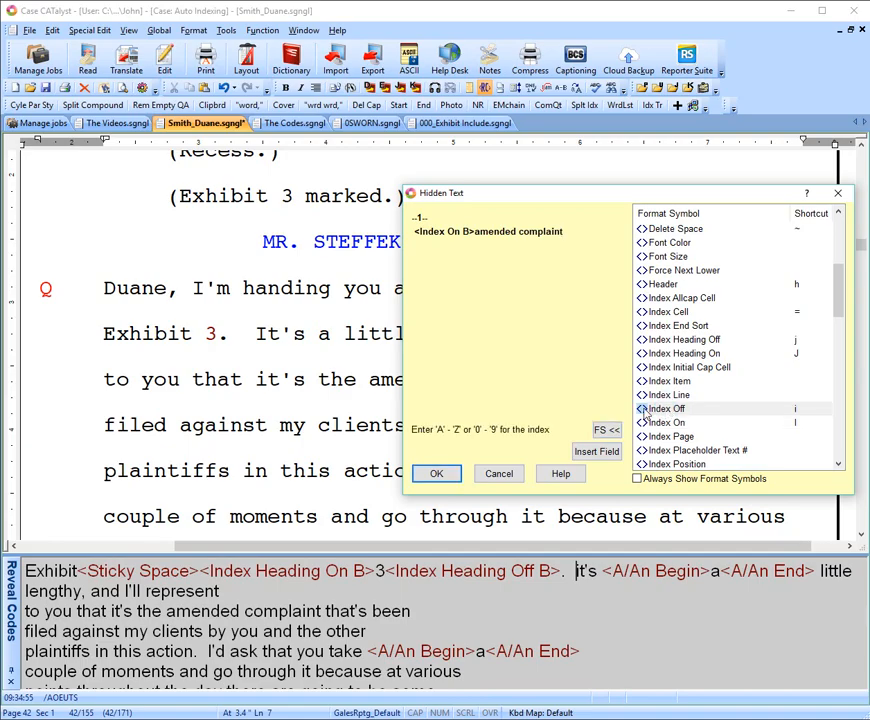
pyautogui.press('b')
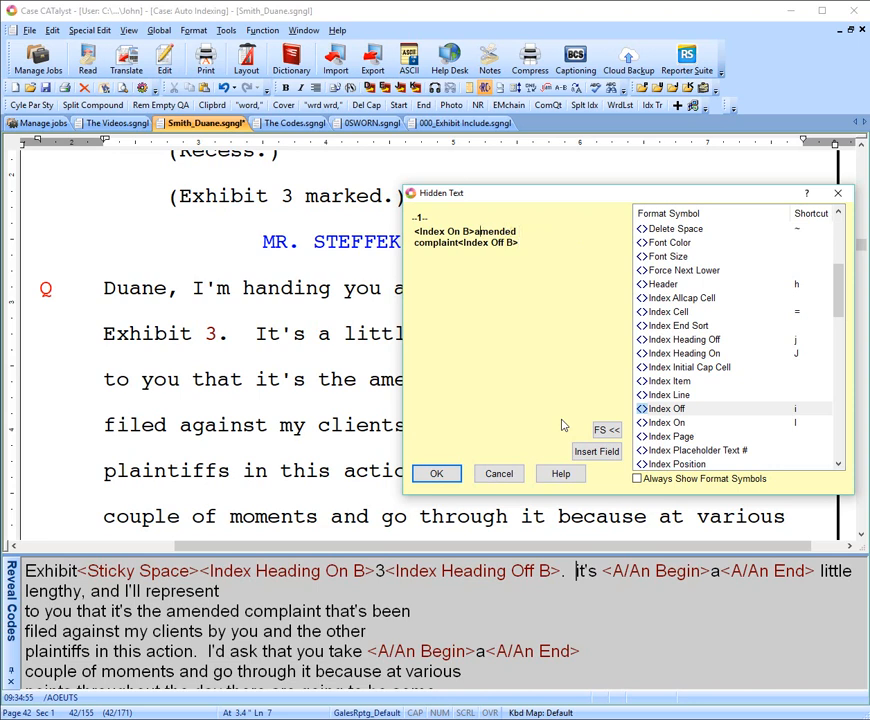
# Capitalize the exhibit description as Amended Complaint between the index B codes and accept the hidden text.
pyautogui.press('Delete')
pyautogui.press('Delete')
pyautogui.press('Delete')
pyautogui.press('Delete')
pyautogui.press('Delete')
pyautogui.press('Delete')
pyautogui.press('Delete')
pyautogui.press('Delete')
pyautogui.press('Delete')
pyautogui.press('Delete')
pyautogui.press('Delete')
pyautogui.press('Delete')
pyautogui.press('Delete')
pyautogui.press('Delete')
pyautogui.press('Delete')
pyautogui.press('Delete')
pyautogui.press('Delete')
pyautogui.hotkey('ctrl', 'z')
pyautogui.write('A')
pyautogui.press('Delete')
pyautogui.write('C')
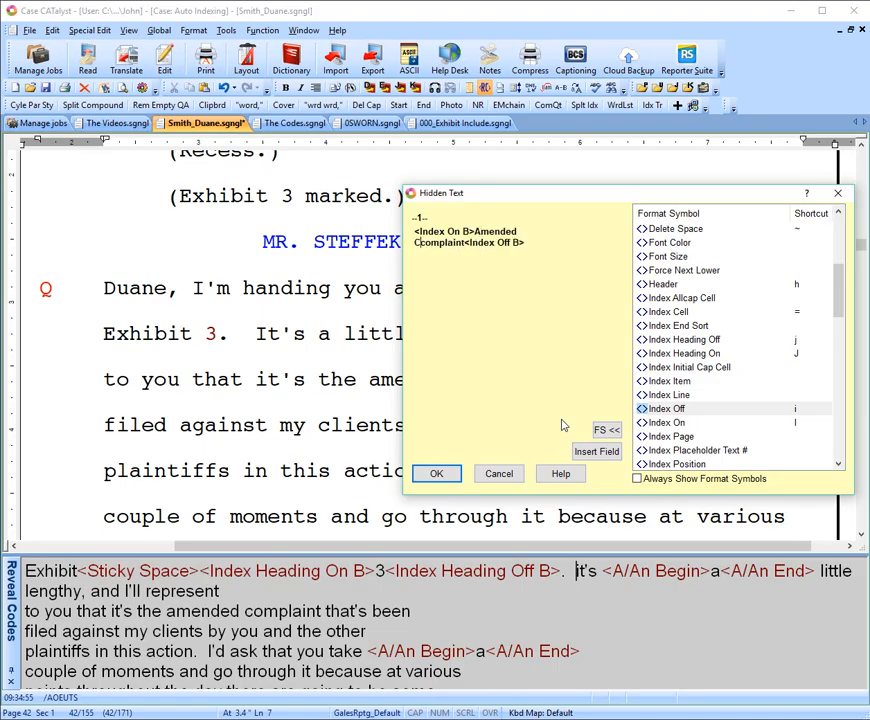
pyautogui.click(437, 473)
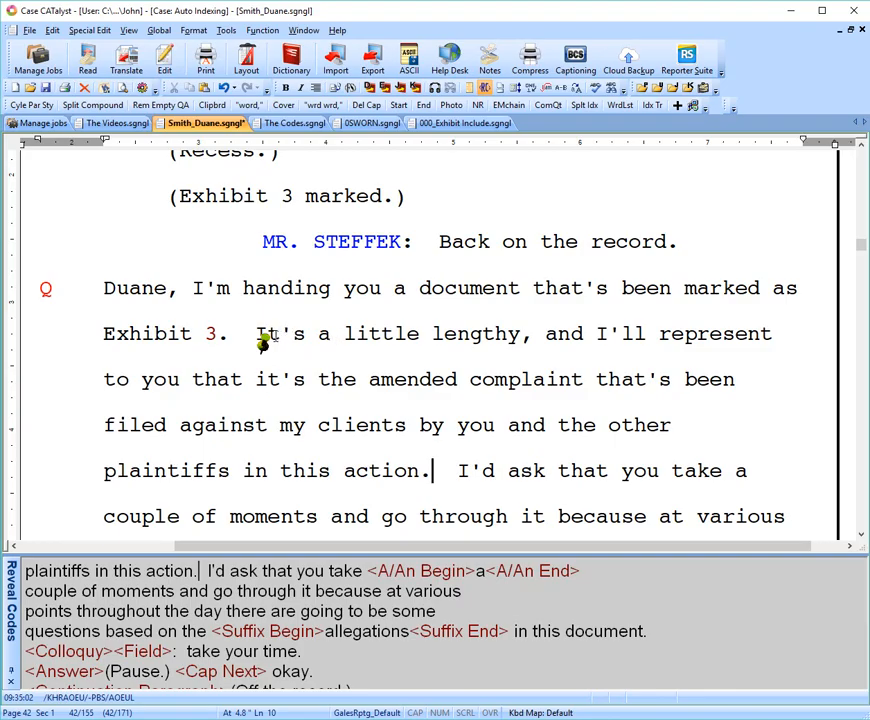
# Clear the newly entered Amended Complaint hidden text before "It's" to remove the entry.
pyautogui.doubleClick(264, 338)
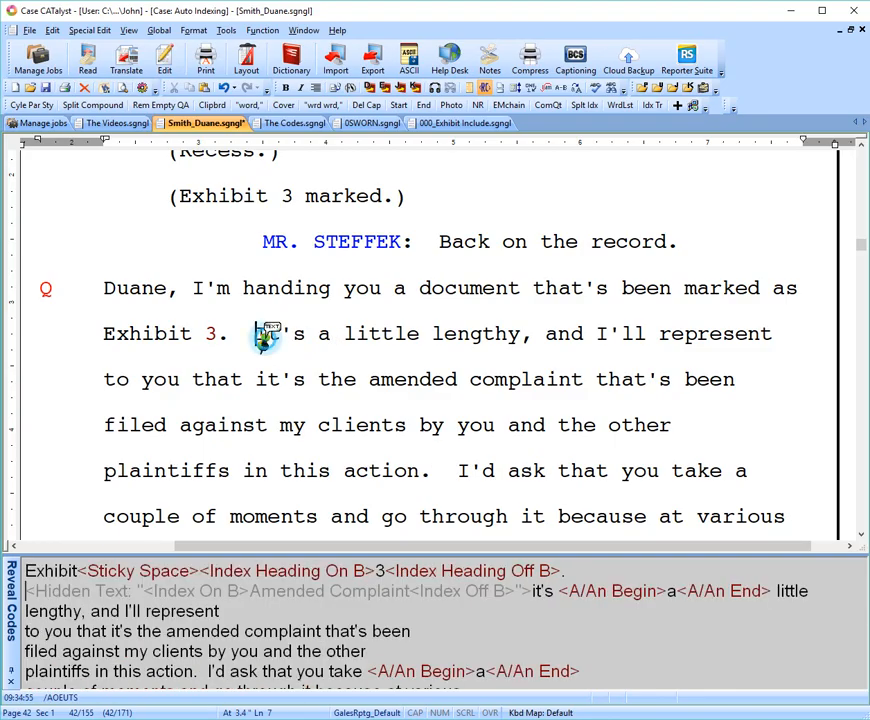
pyautogui.press('Delete')
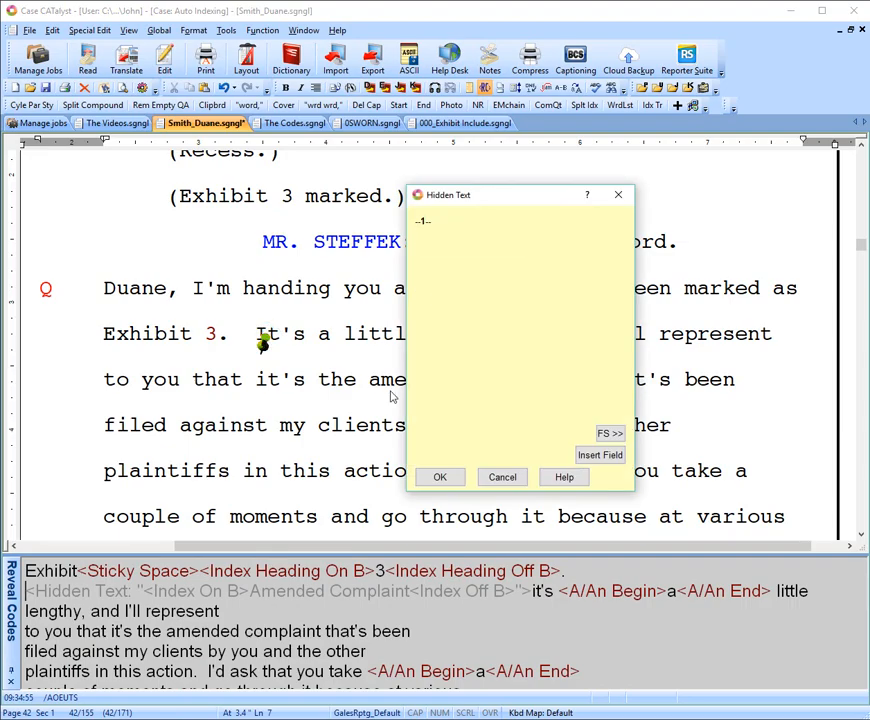
pyautogui.click(439, 477)
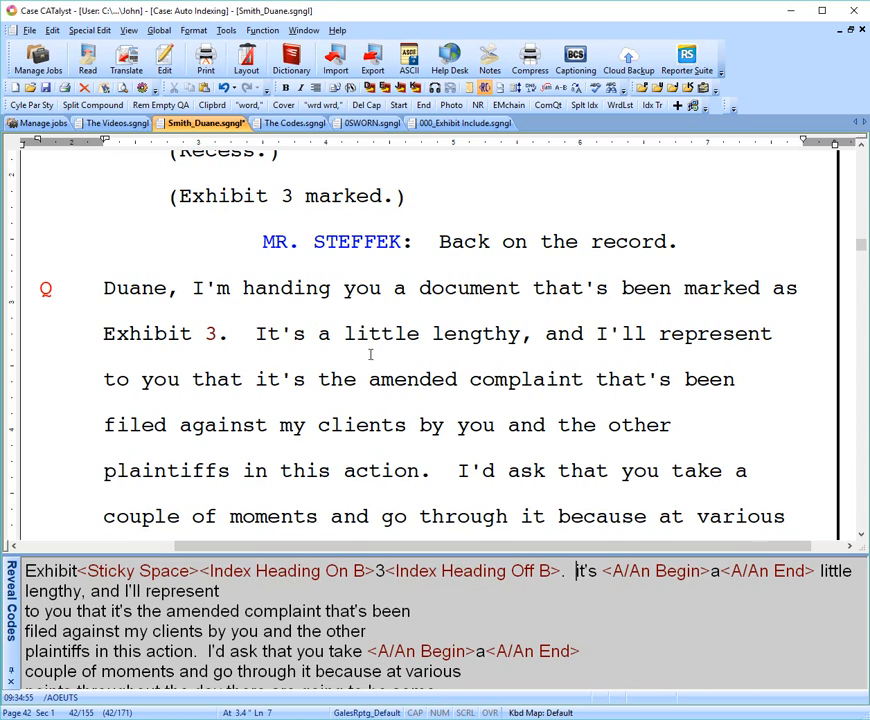
# Examine the index B codes stored in the hidden text of the 000_Exhibit Include file.
pyautogui.click(453, 123)
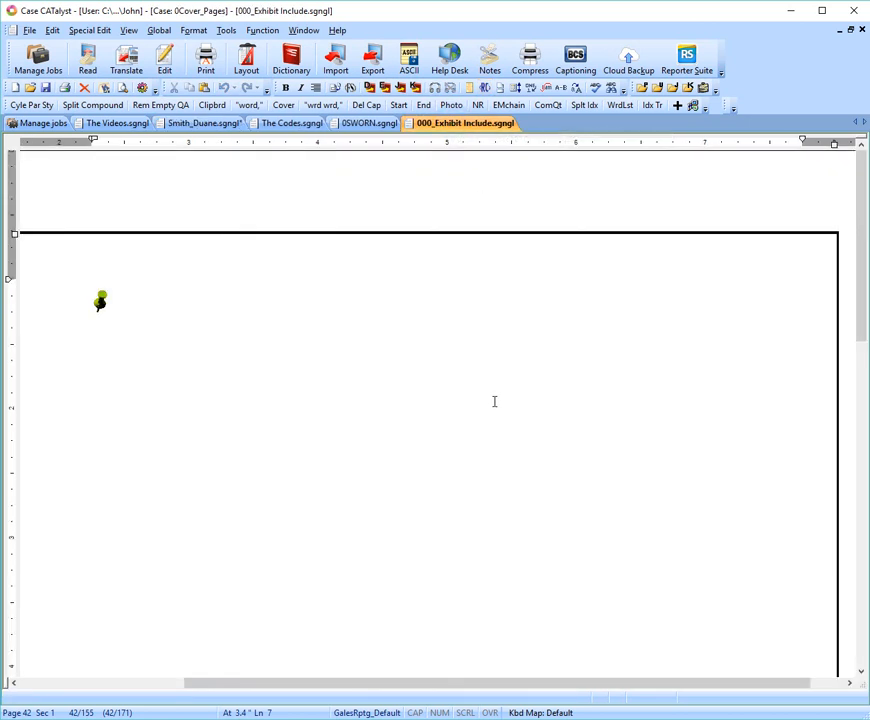
pyautogui.moveTo(448, 685); pyautogui.dragTo(429, 682)
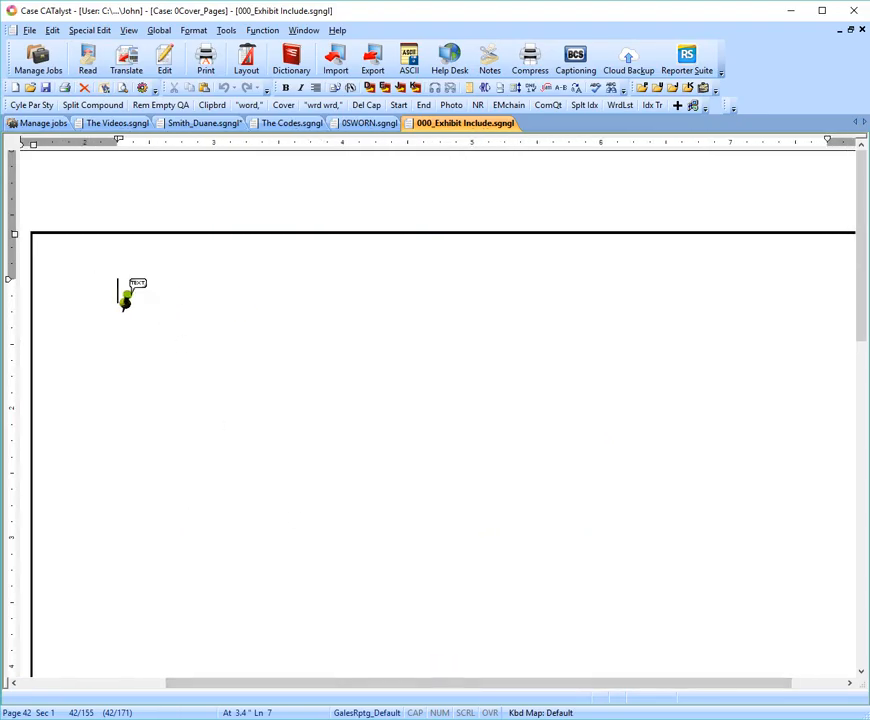
pyautogui.doubleClick(124, 298)
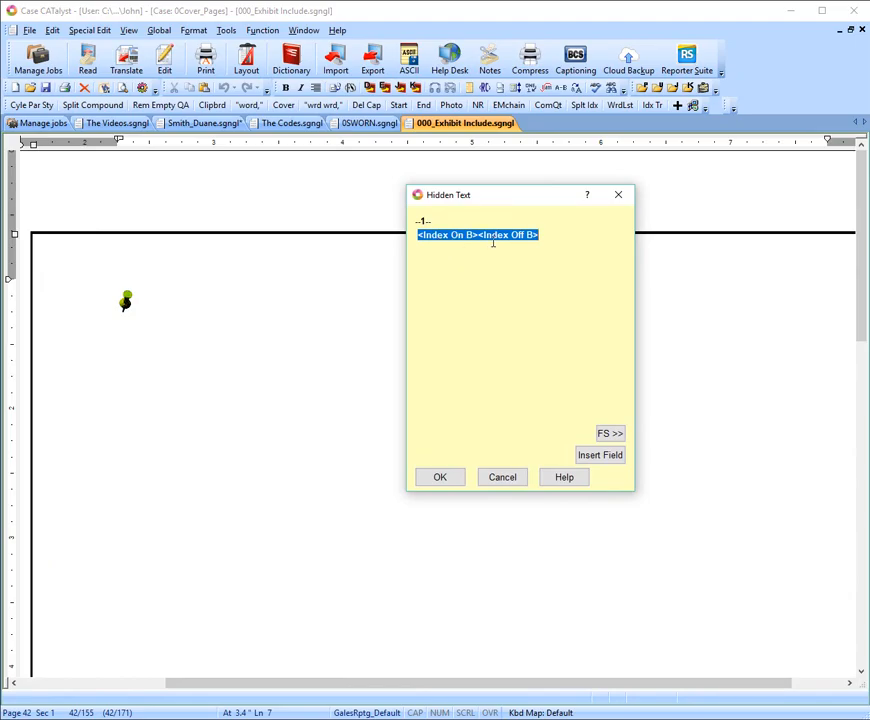
pyautogui.click(440, 477)
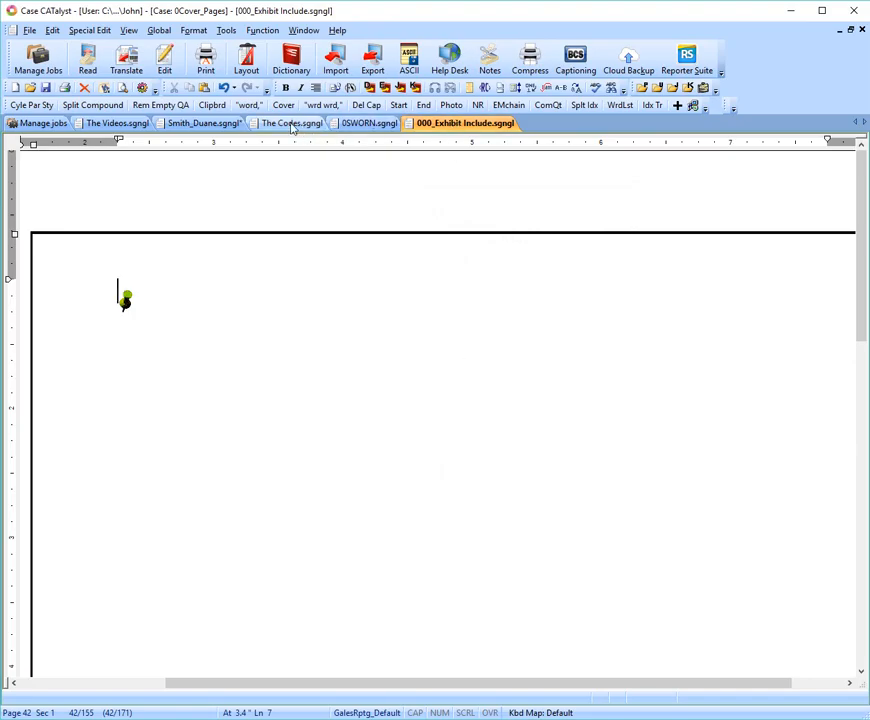
# Return to the deposition transcript and include the 000_Exhibit Include file before "It's" following Exhibit 3.
pyautogui.click(190, 123)
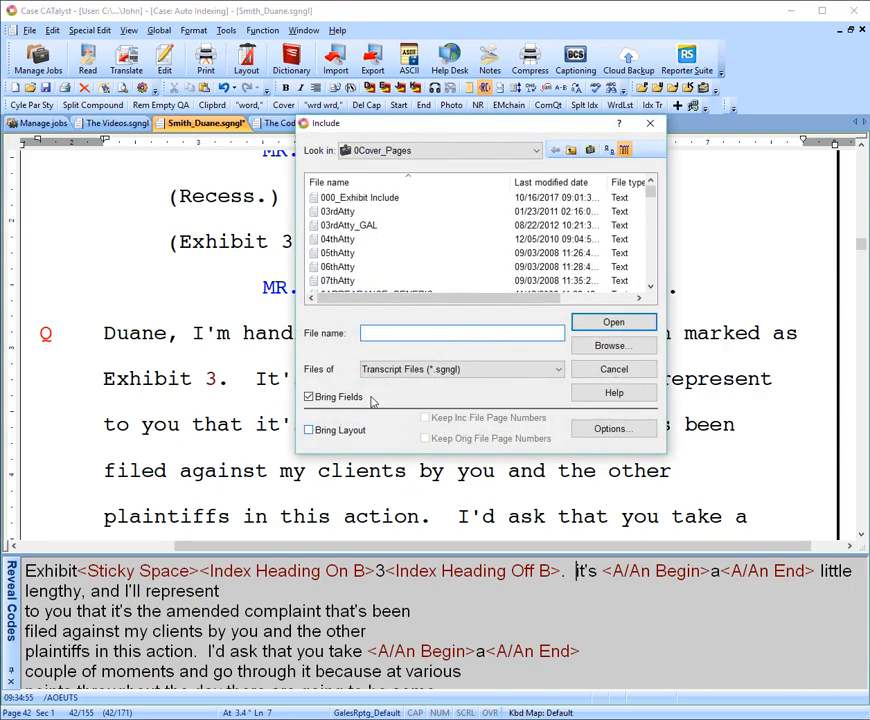
pyautogui.click(345, 199)
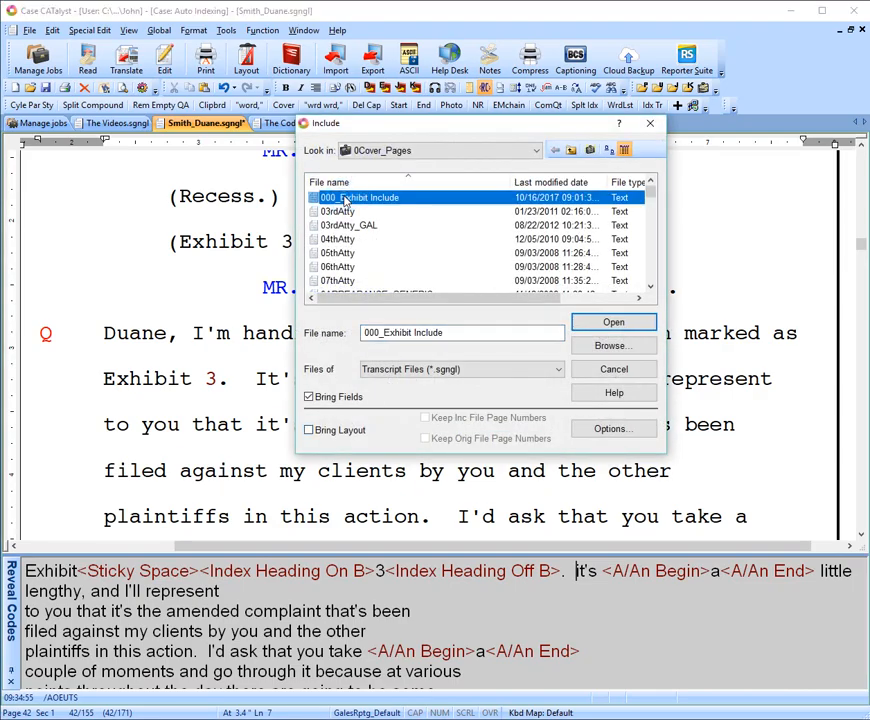
pyautogui.click(591, 323)
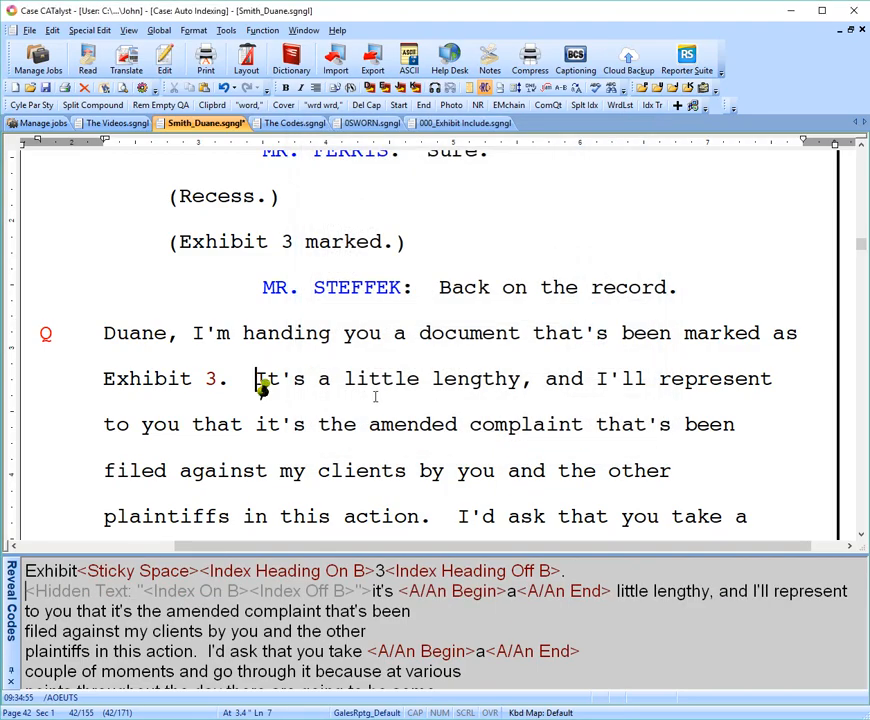
# Enter amended complaint between the index B codes in the hidden text before "It's" and accept it.
pyautogui.doubleClick(266, 389)
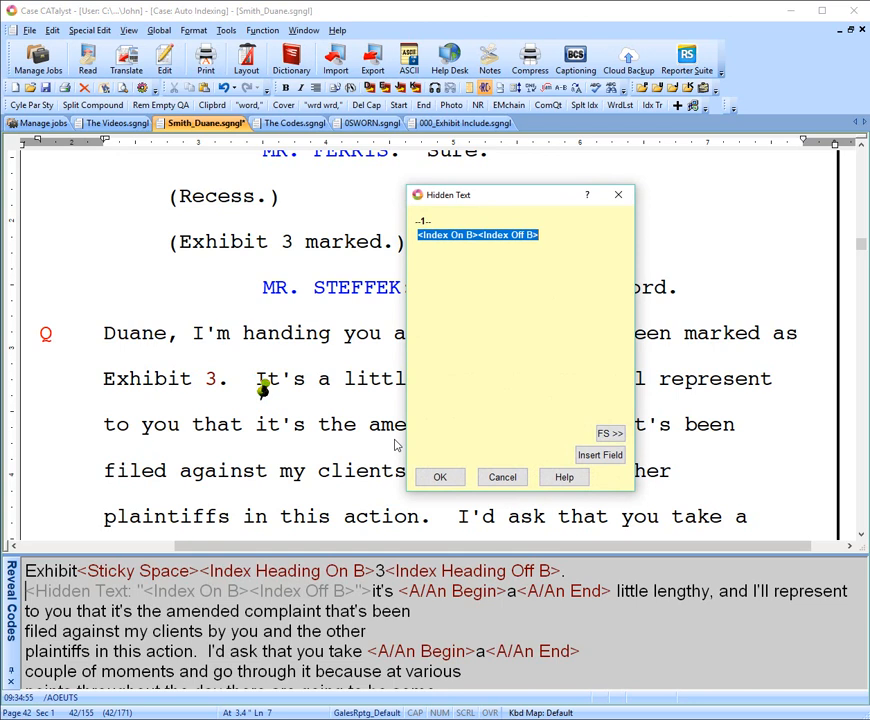
pyautogui.press('Left')
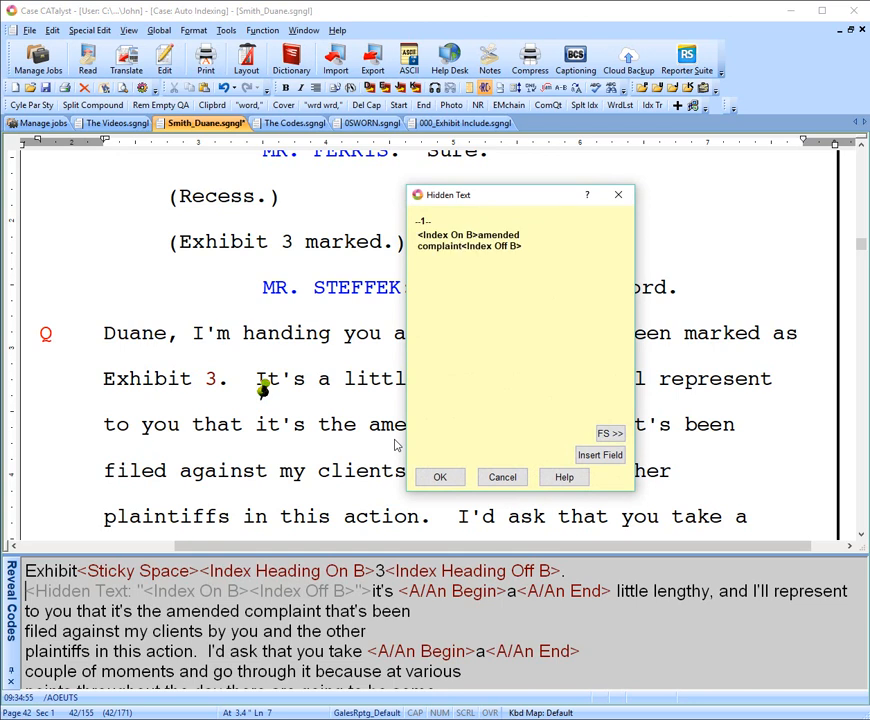
pyautogui.click(455, 480)
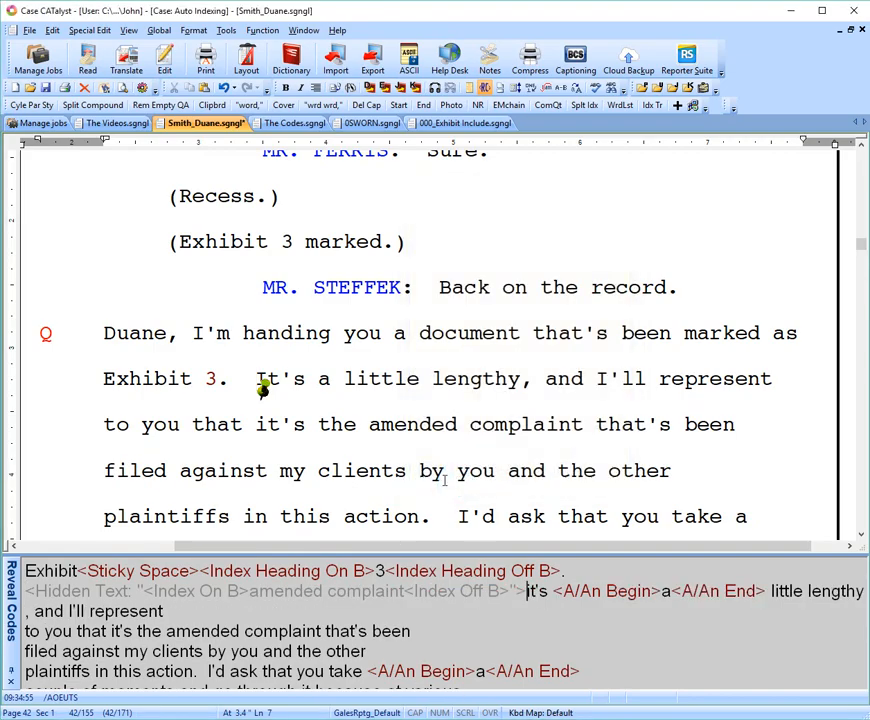
# Clear the hidden text before "It's" following Exhibit 3 to remove its index entry.
pyautogui.doubleClick(263, 385)
pyautogui.press('Delete')
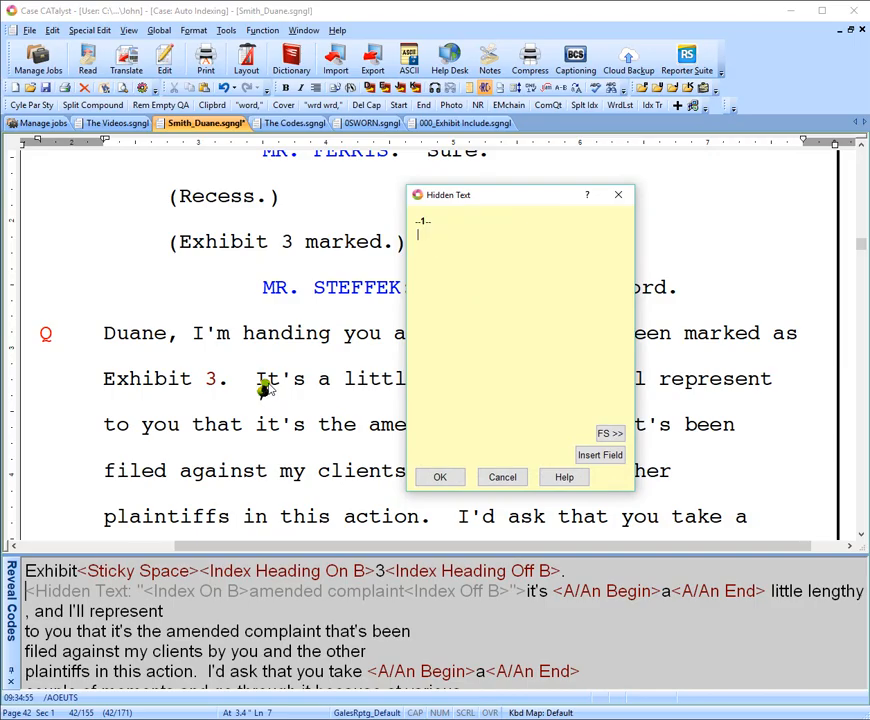
pyautogui.click(455, 477)
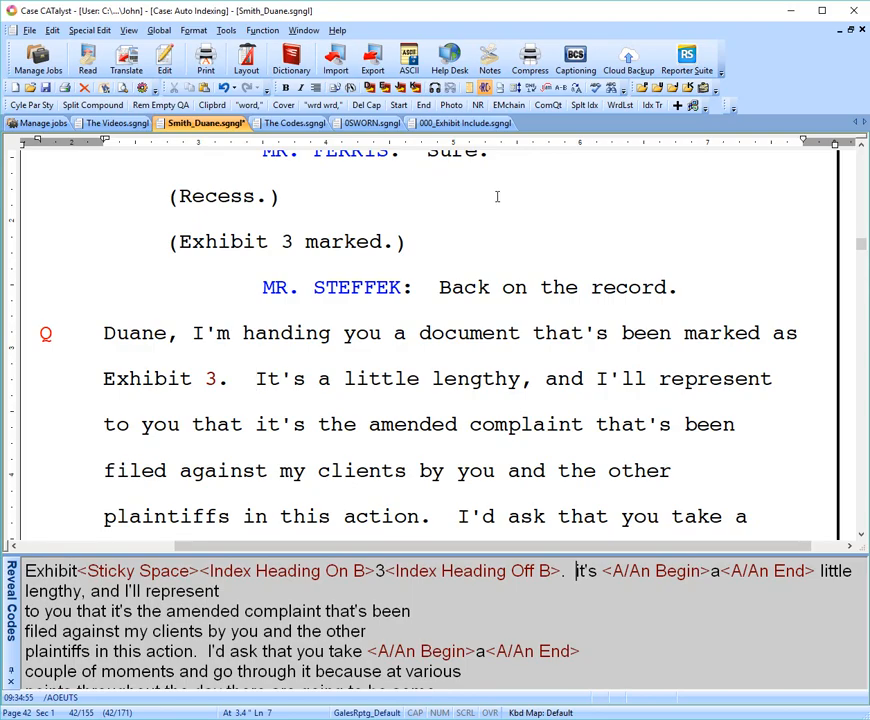
# Copy the words "amended complaint" from the sentence describing Exhibit 3.
pyautogui.press('Down')
pyautogui.hotkey('ctrl', 'Right')
pyautogui.hotkey('ctrl', 'Right')
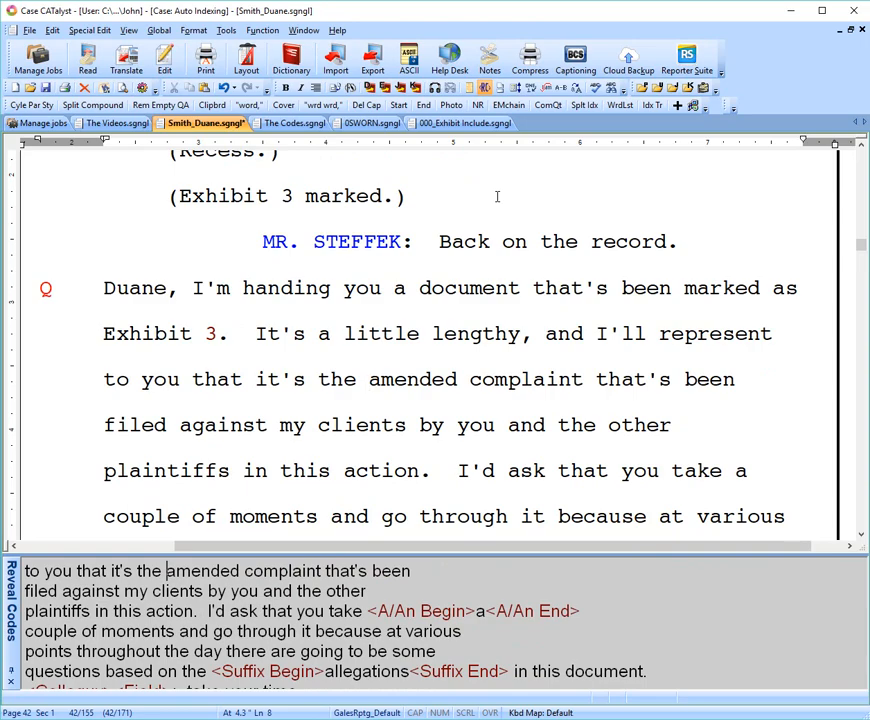
pyautogui.hotkey('ctrl', 'shift', 'Right')
pyautogui.hotkey('ctrl', 'shift', 'Right')
pyautogui.hotkey('ctrl', 'c')
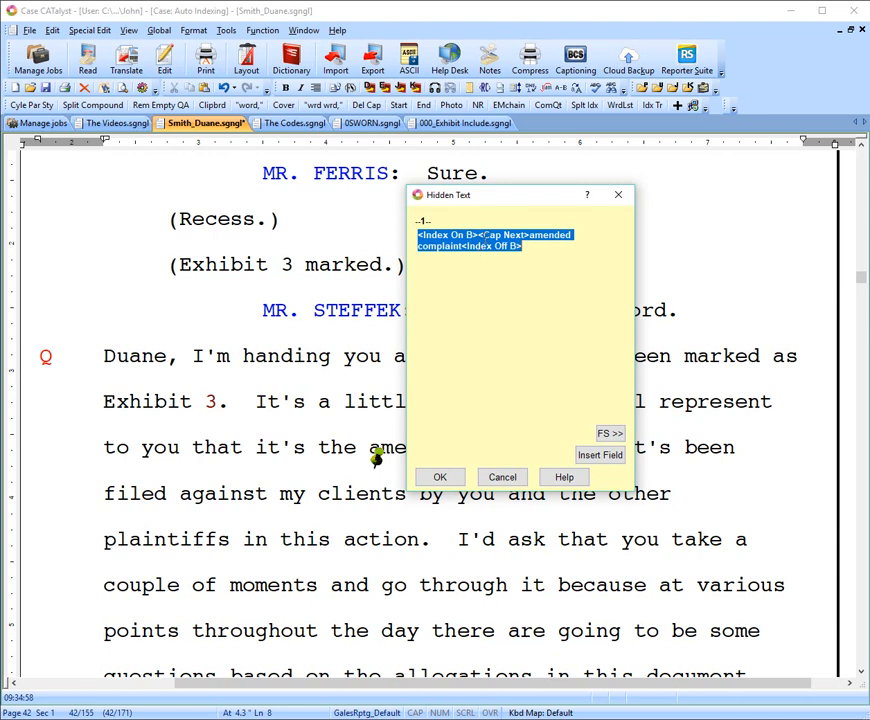
# Capitalize Complaint in the index B hidden text placed before "amended complaint" and accept it.
pyautogui.click(496, 230)
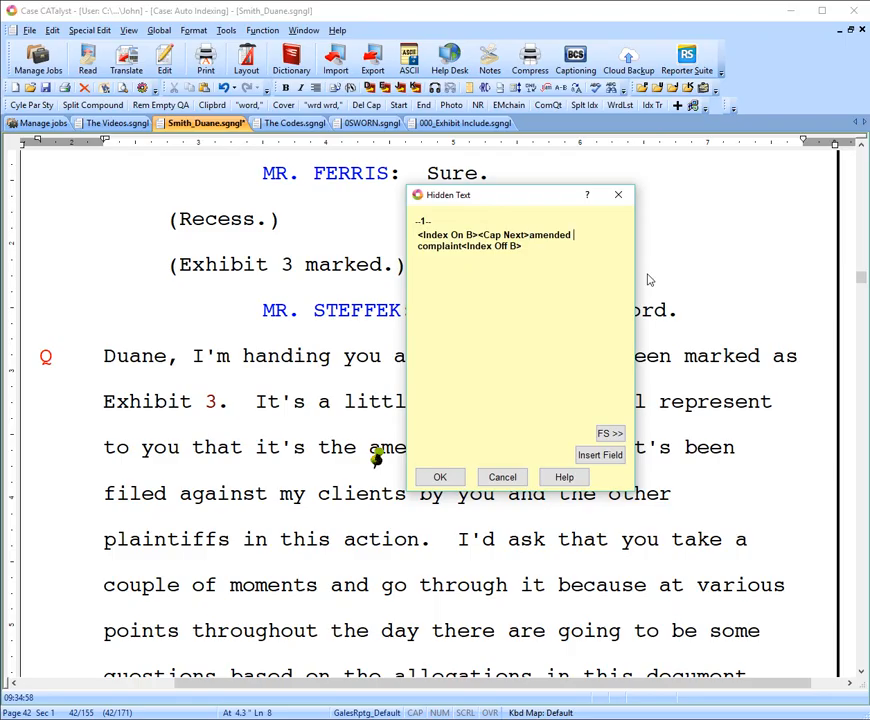
pyautogui.press('Delete')
pyautogui.write('C')
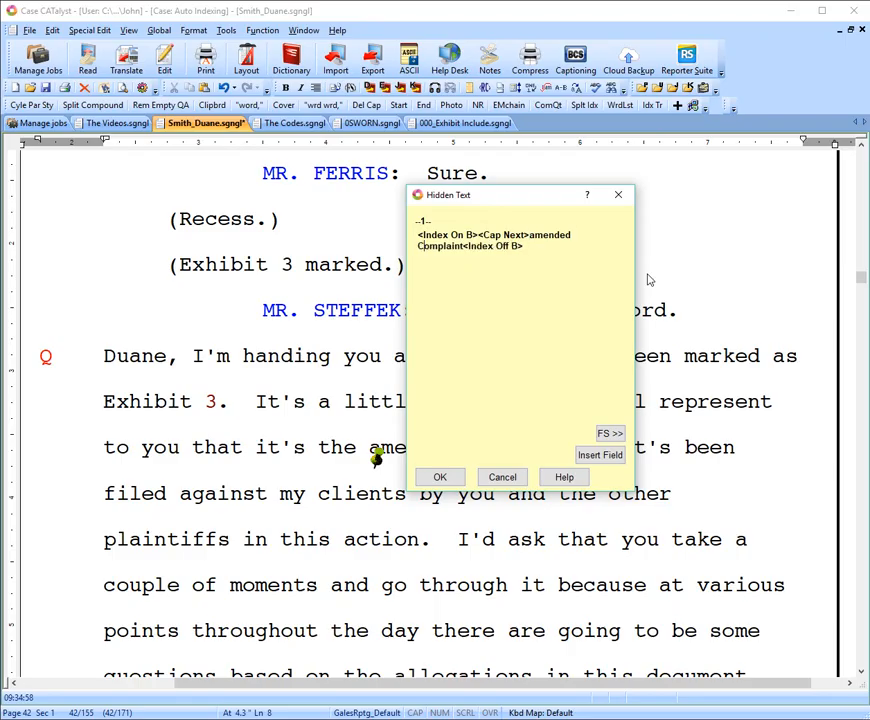
pyautogui.click(440, 477)
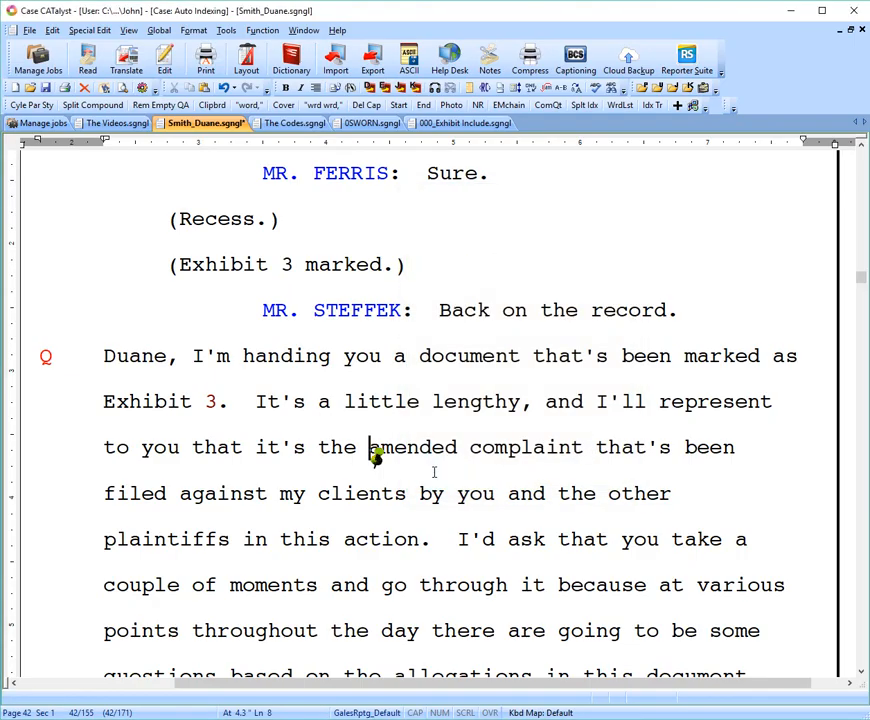
# Clear the hidden text before "amended complaint" to remove that index entry.
pyautogui.click(371, 450)
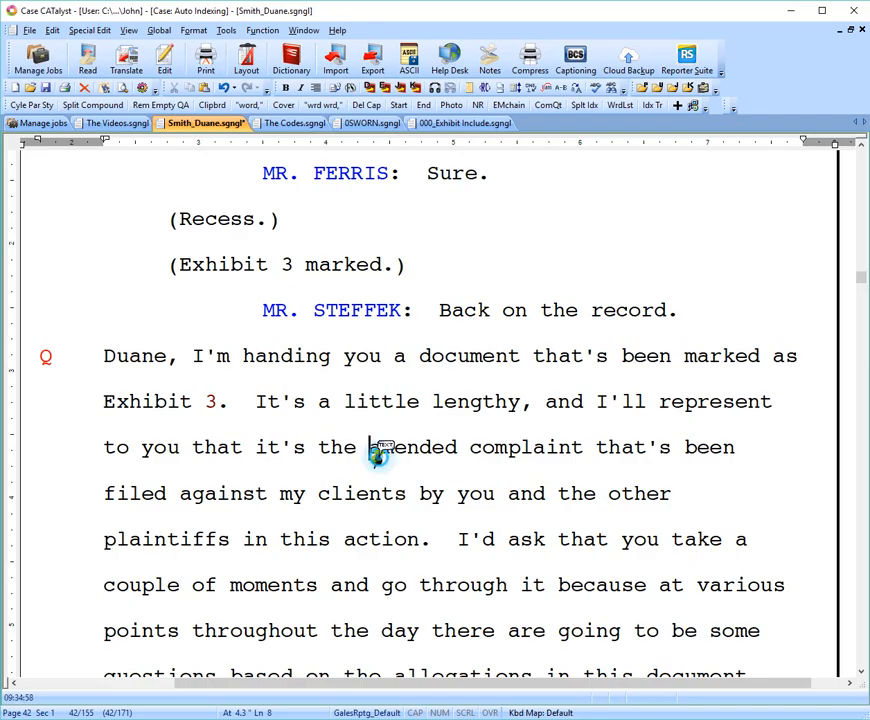
pyautogui.doubleClick(376, 453)
pyautogui.press('Delete')
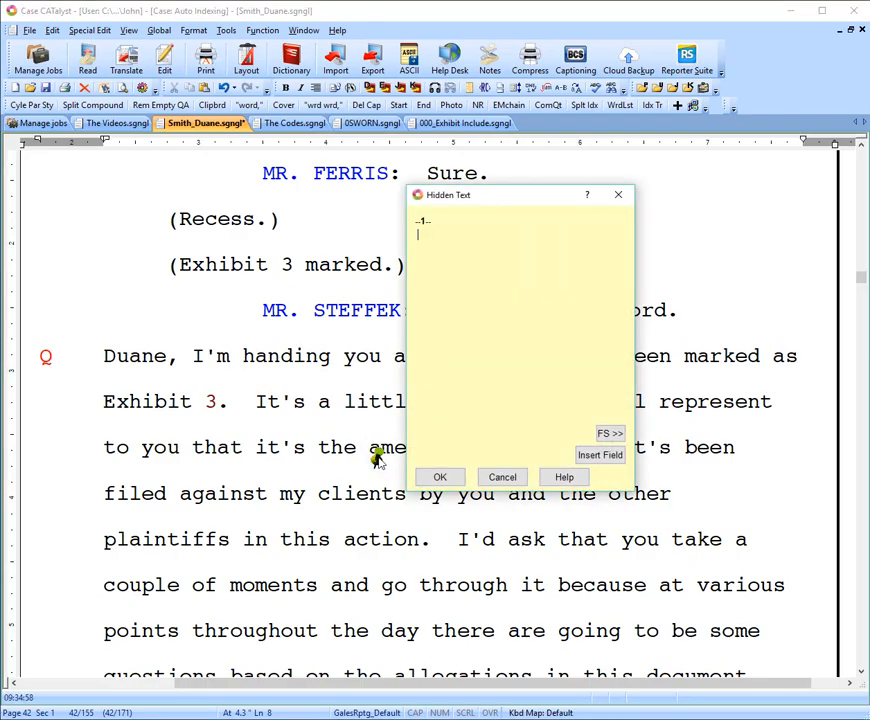
pyautogui.click(441, 477)
# Add hidden text before "It's" with the copied amended complaint between the Index On B and Index Off B codes.
pyautogui.click(258, 402)
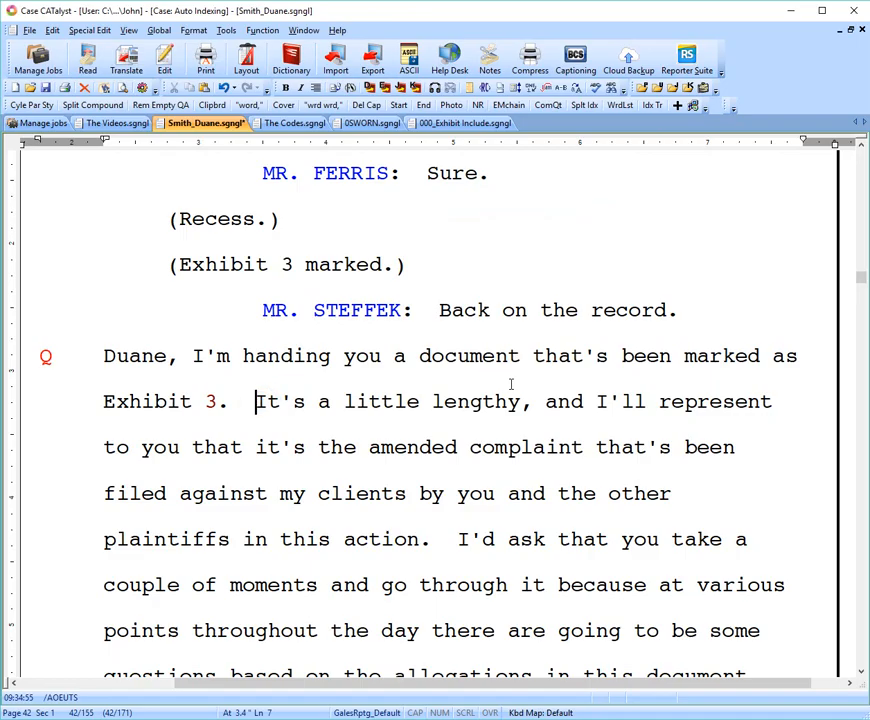
pyautogui.hotkey('ctrl', 'h')
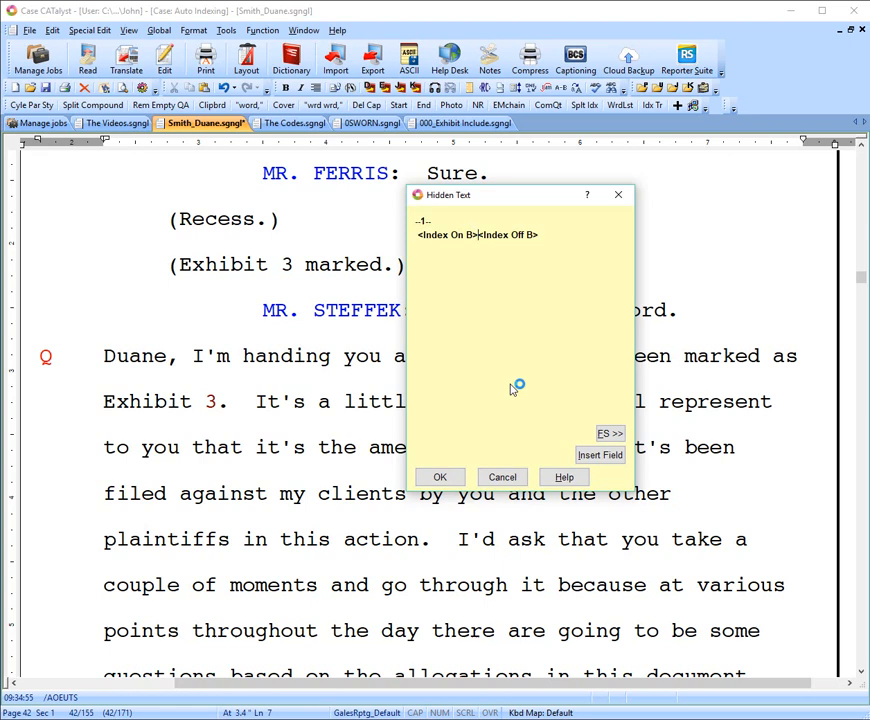
pyautogui.hotkey('ctrl', 'v')
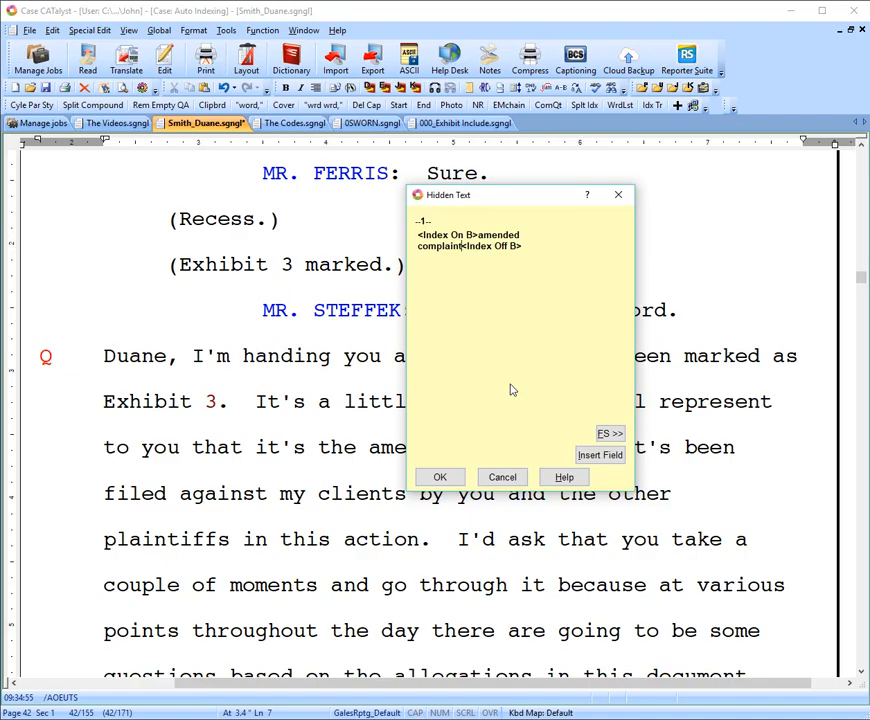
pyautogui.click(443, 479)
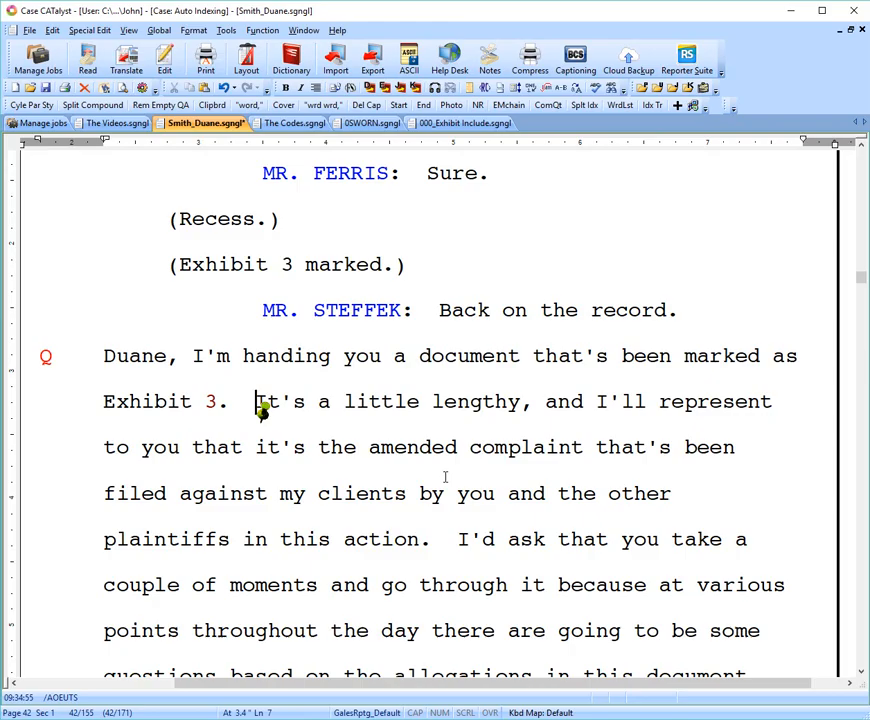
# Reveal the codes and delete the Index Heading On B and Index Heading Off B codes around exhibit number 3.
pyautogui.click(205, 401)
pyautogui.hotkey('alt', 'F3')
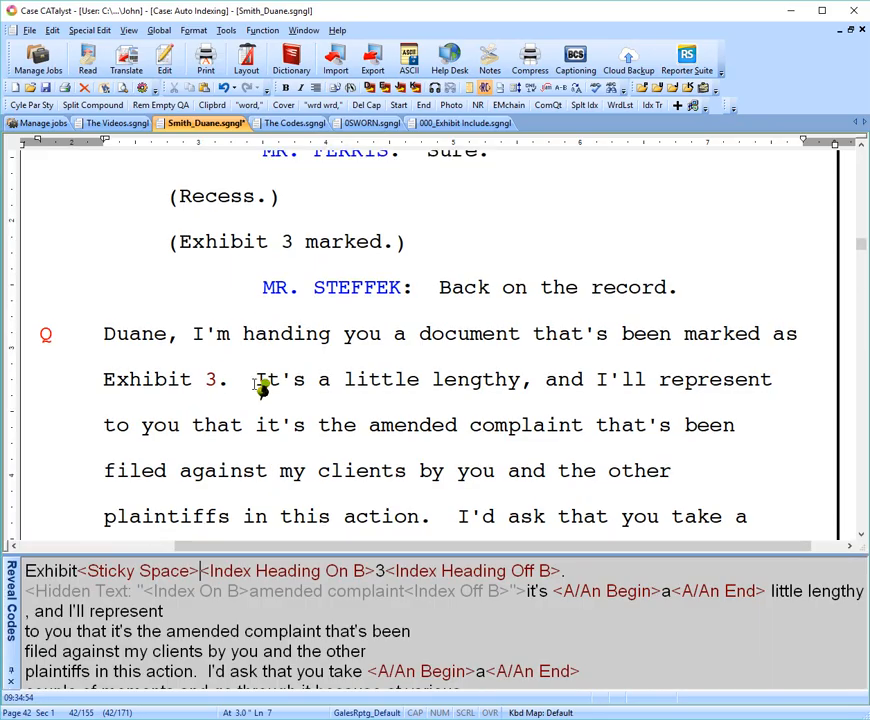
pyautogui.click(311, 577)
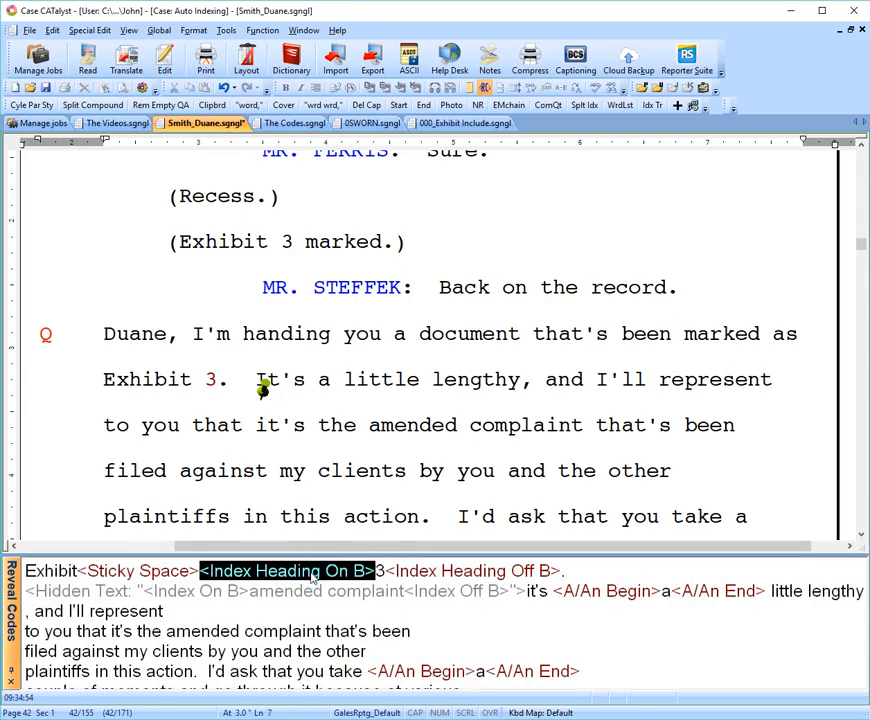
pyautogui.press('Delete')
pyautogui.click(312, 574)
pyautogui.press('Delete')
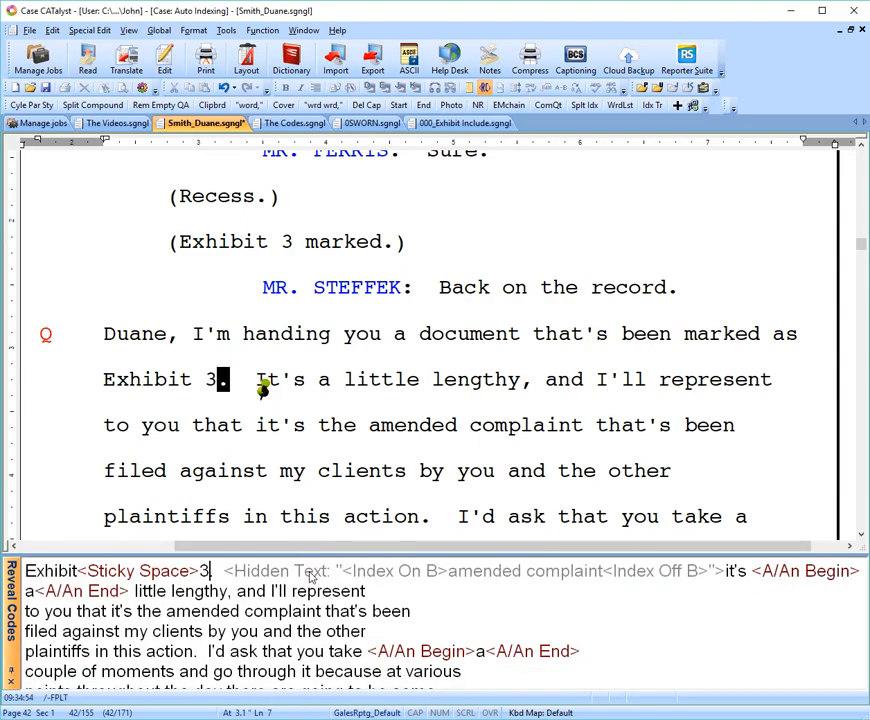
# Mark exhibit number 3 with Index Heading On B and Off B codes and check them in the revealed codes.
pyautogui.click(207, 377)
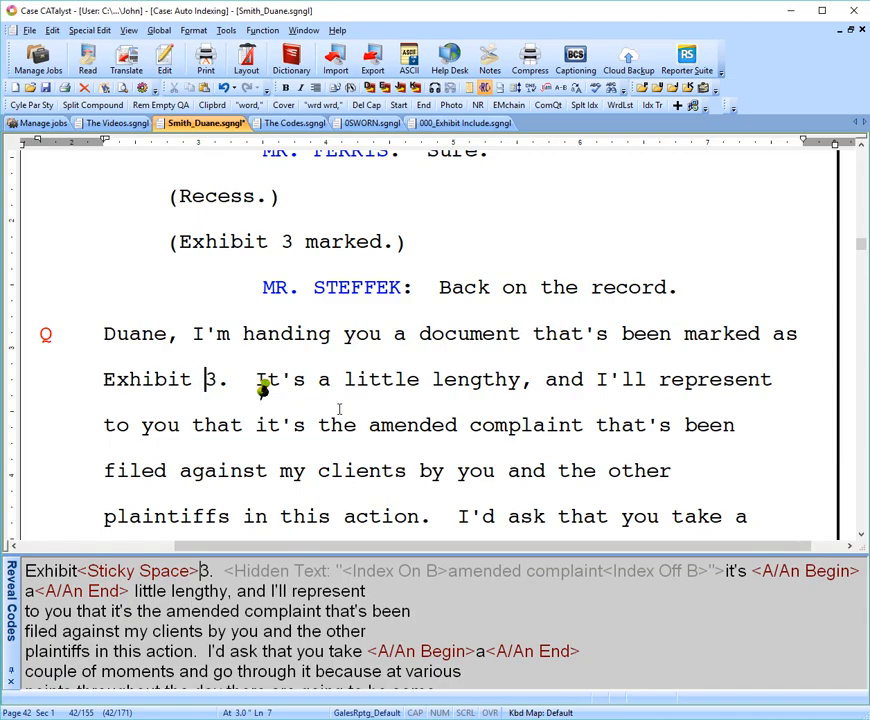
pyautogui.hotkey('alt', 'F3')
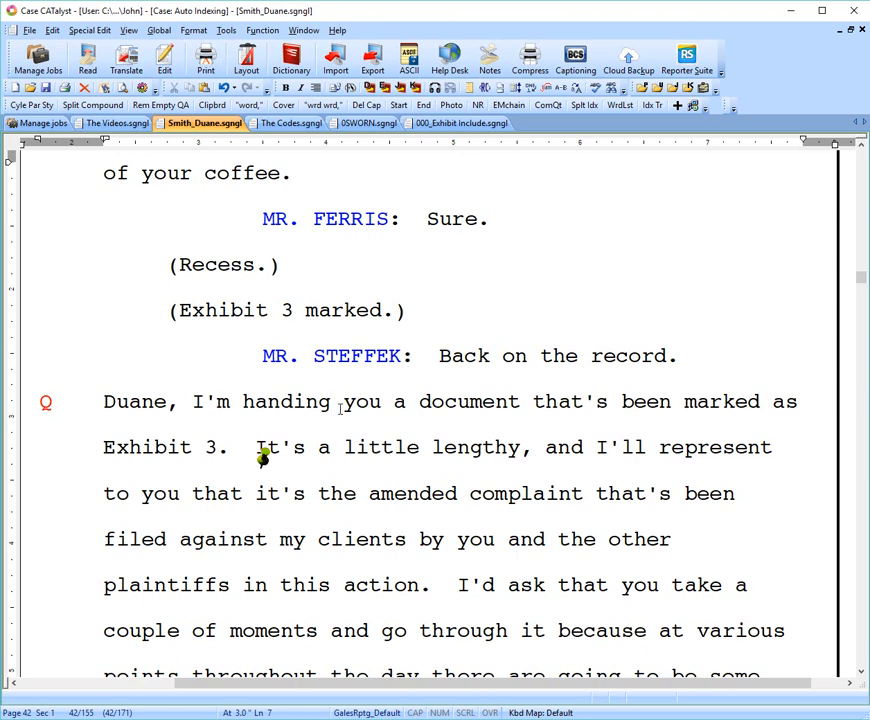
pyautogui.hotkey('shift', 'Right')
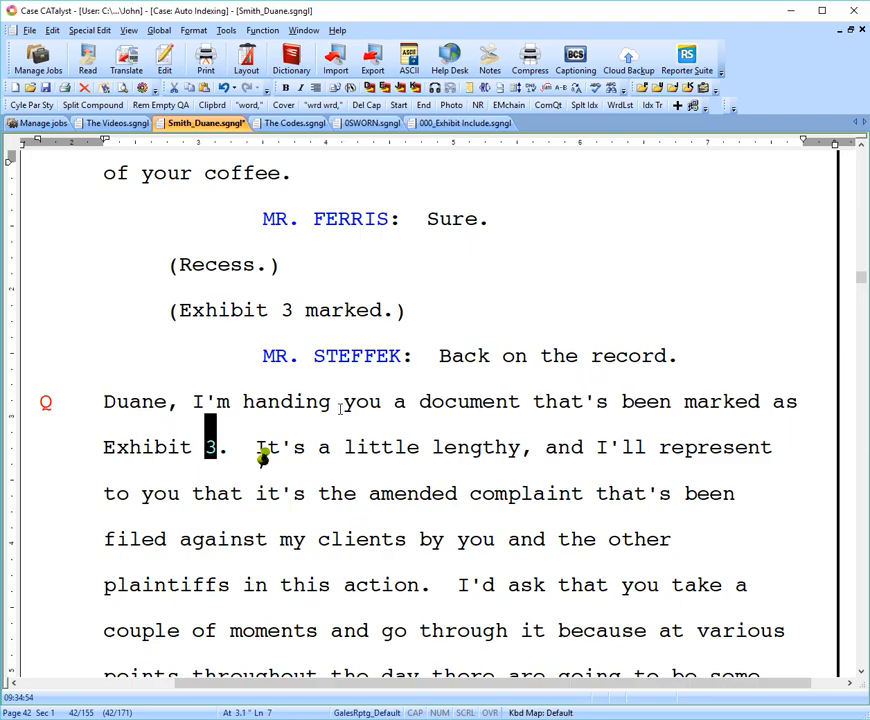
pyautogui.hotkey('ctrl', 'Right')
pyautogui.press('Left')
pyautogui.press('Left')
pyautogui.press('Left')
pyautogui.press('Left')
pyautogui.press('Left')
pyautogui.hotkey('alt', 'F3')
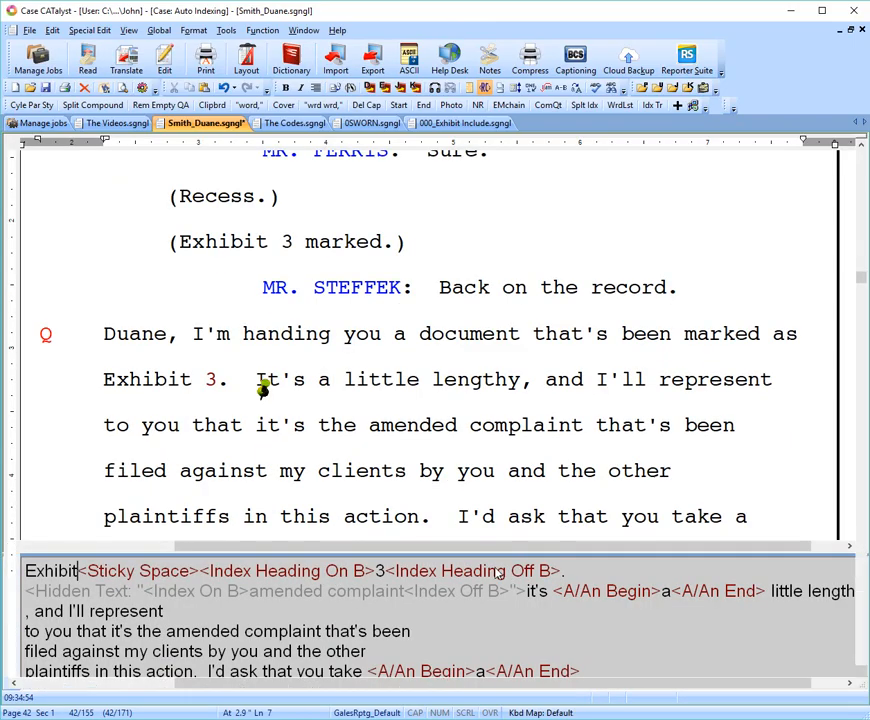
pyautogui.hotkey('alt', 'F3')
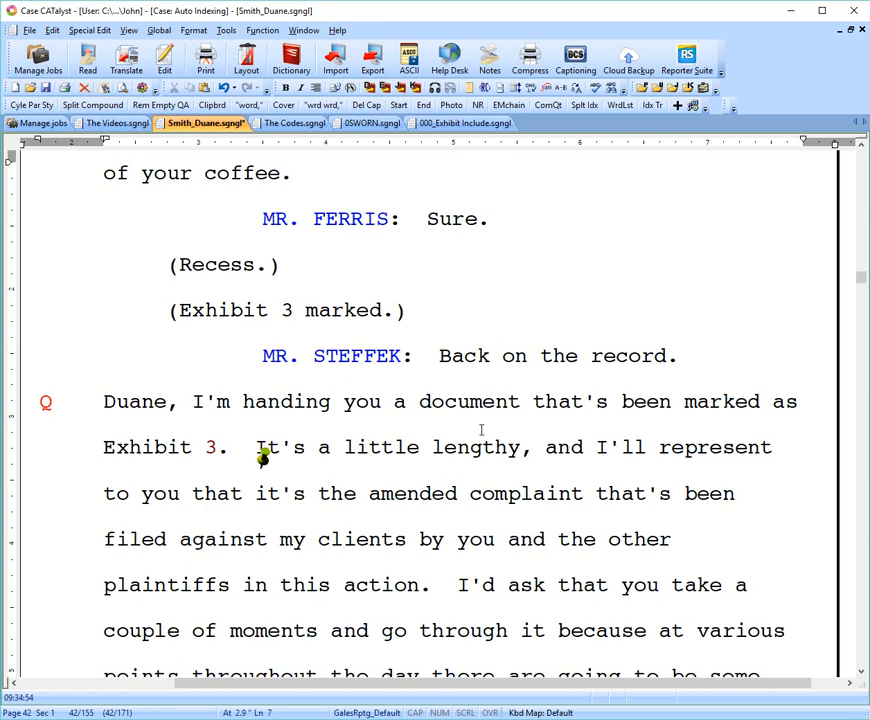
# Find Exhibit 5 in the Index to Exhibits and go from its page reference to the index entry in the transcript.
pyautogui.moveTo(861, 277); pyautogui.dragTo(862, 163)
pyautogui.scroll(15, 678, 355)
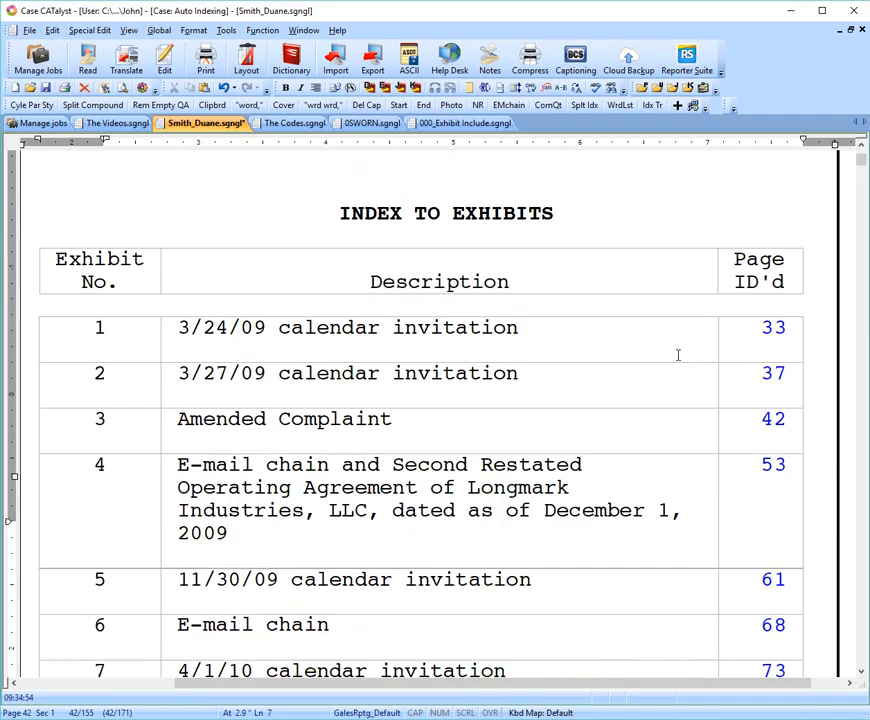
pyautogui.scroll(-5, 678, 355)
pyautogui.scroll(-3, 678, 360)
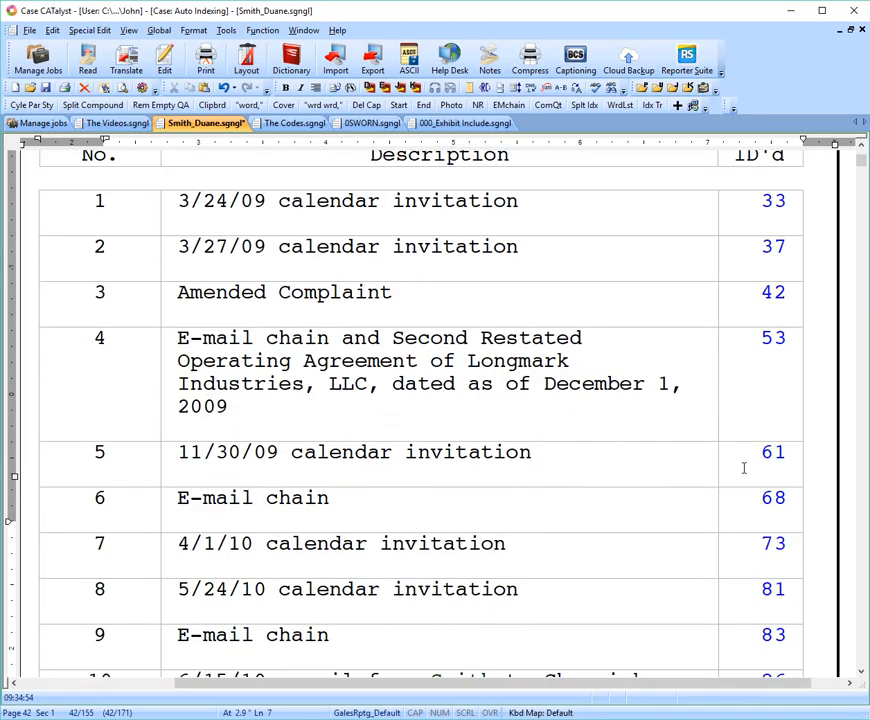
pyautogui.click(767, 451)
pyautogui.rightClick(767, 451)
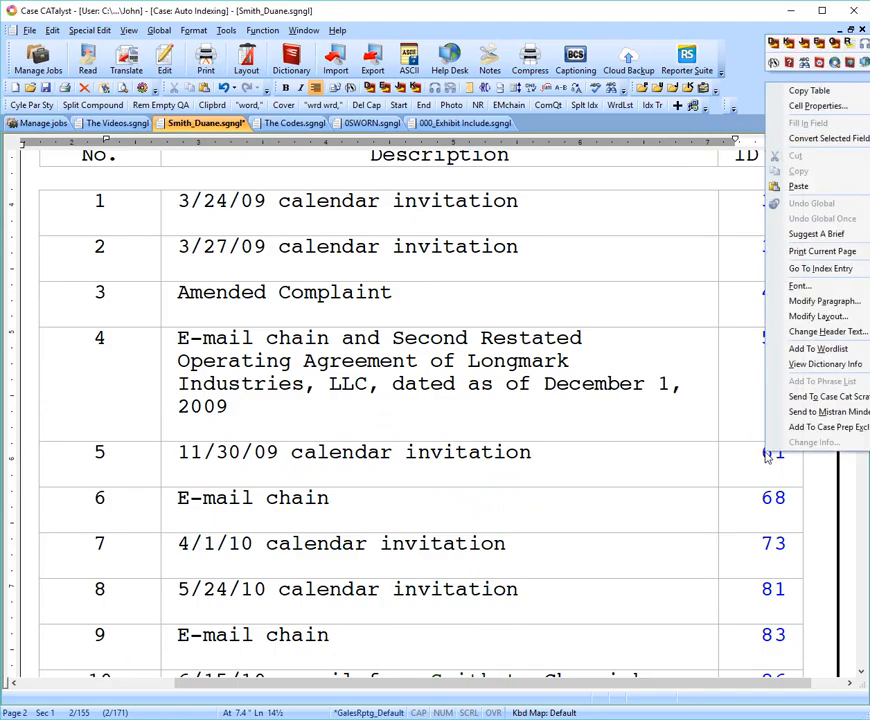
pyautogui.click(796, 268)
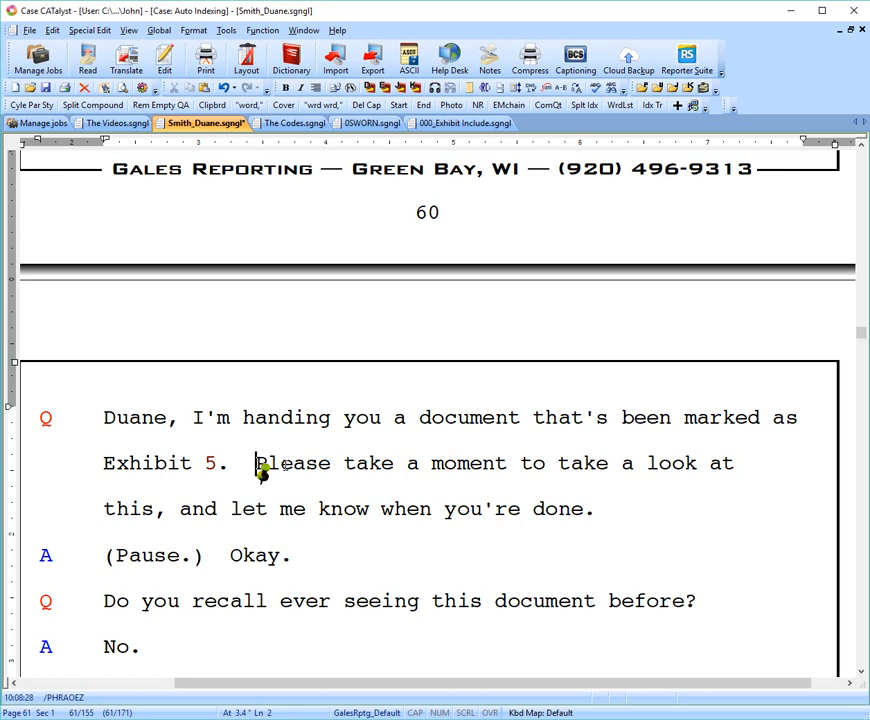
# Add hidden text before "handing" with 2 between the Index Heading B codes and check it in the revealed codes.
pyautogui.hotkey('ctrl', 'Left')
pyautogui.hotkey('ctrl', 'Left')
pyautogui.hotkey('ctrl', 'Left')
pyautogui.hotkey('ctrl', 'Left')
pyautogui.press('Home')
pyautogui.hotkey('ctrl', 'Right')
pyautogui.hotkey('ctrl', 'Right')
pyautogui.hotkey('ctrl', 'Right')
pyautogui.hotkey('ctrl', 'h')
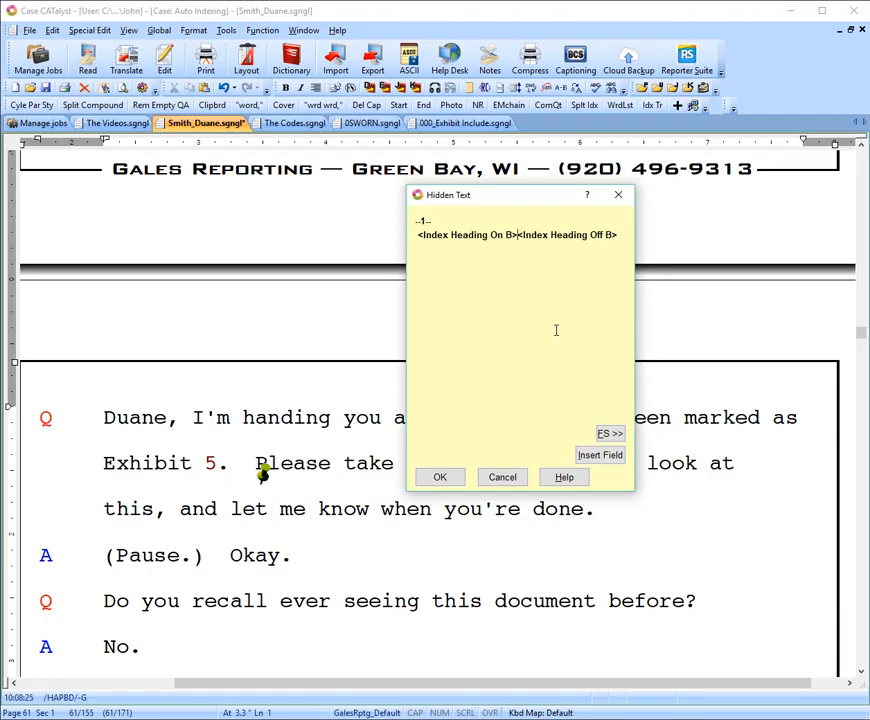
pyautogui.write('2')
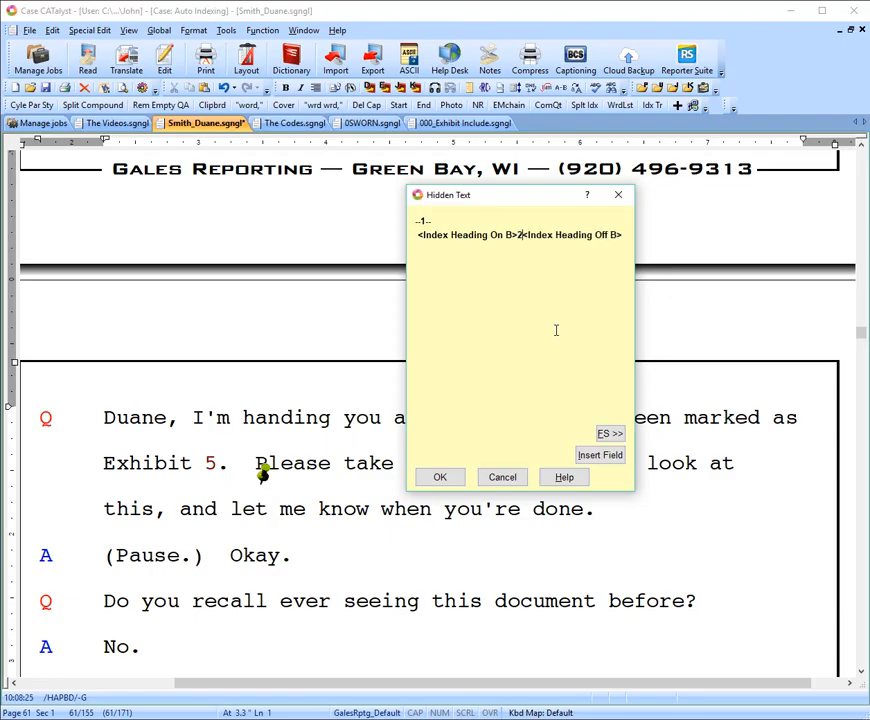
pyautogui.click(440, 478)
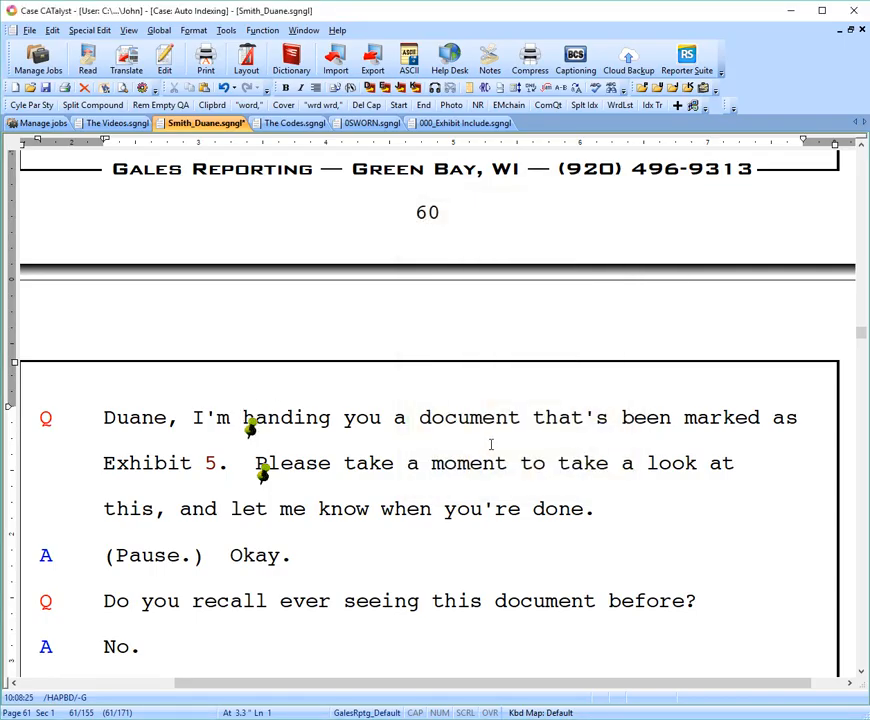
pyautogui.hotkey('alt', 'F3')
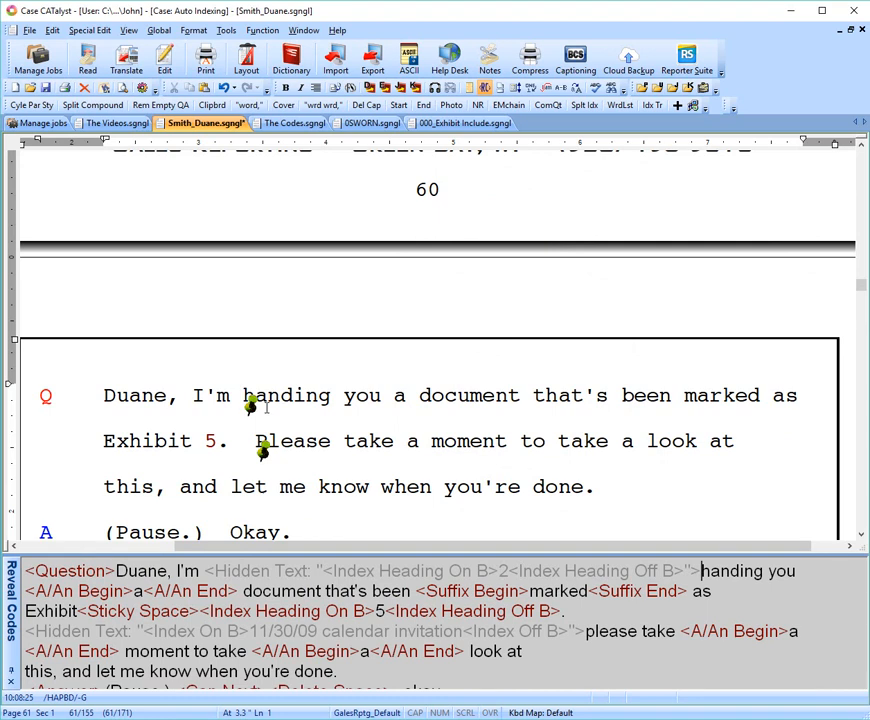
pyautogui.hotkey('alt', 'F3')
# Clear the index heading hidden text before "handing" in the Exhibit 5 question and accept the removal.
pyautogui.scroll(1, 266, 406)
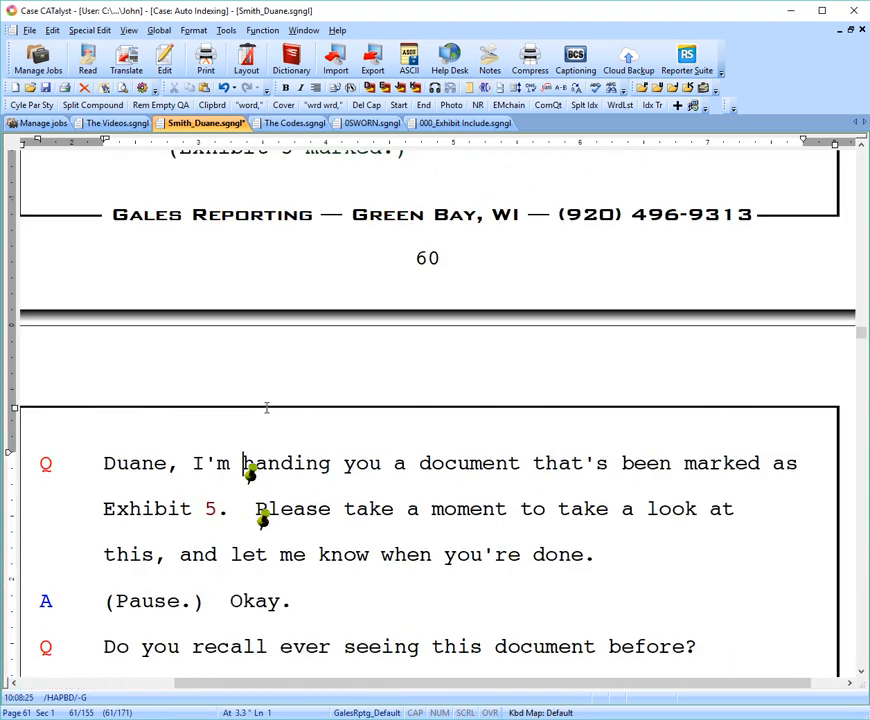
pyautogui.doubleClick(250, 466)
pyautogui.press('Delete')
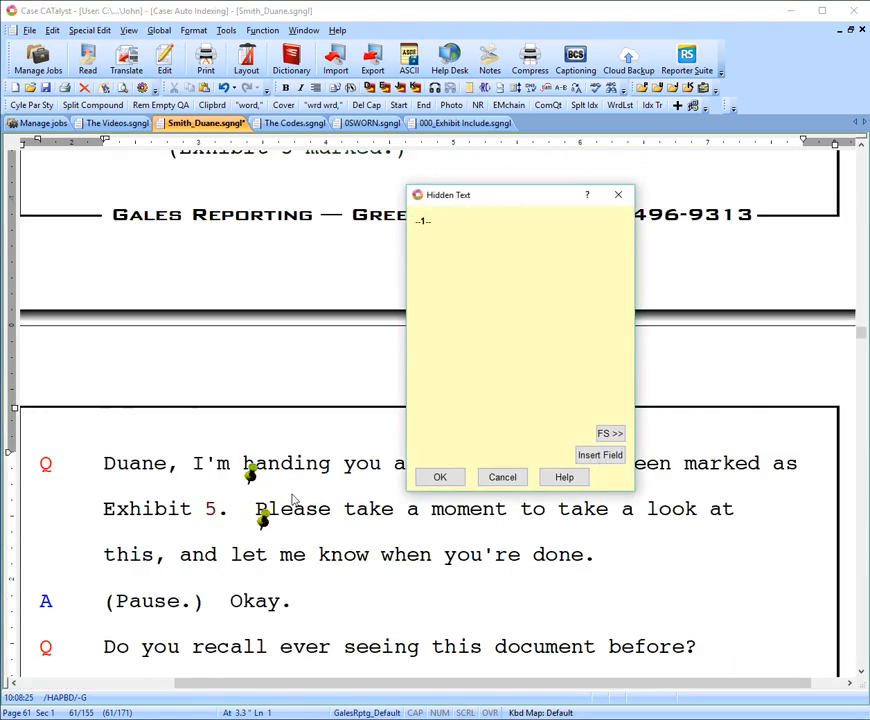
pyautogui.click(440, 477)
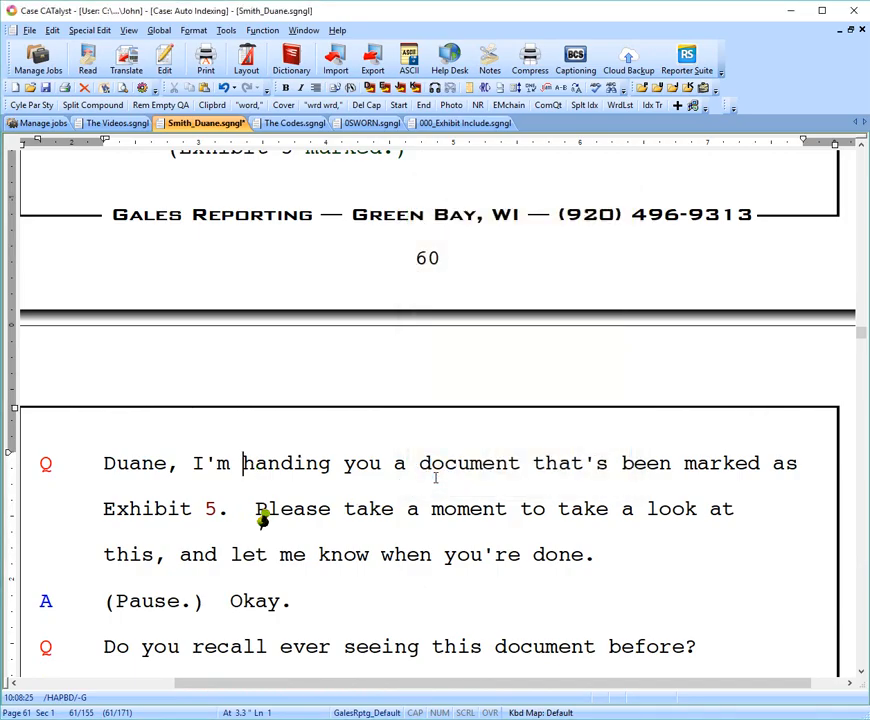
# Make an exhibit index entry before "take" in the Exhibit 5 question, with exhibit range 5, category B and description Photograph.
pyautogui.click(346, 507)
pyautogui.press('Home')
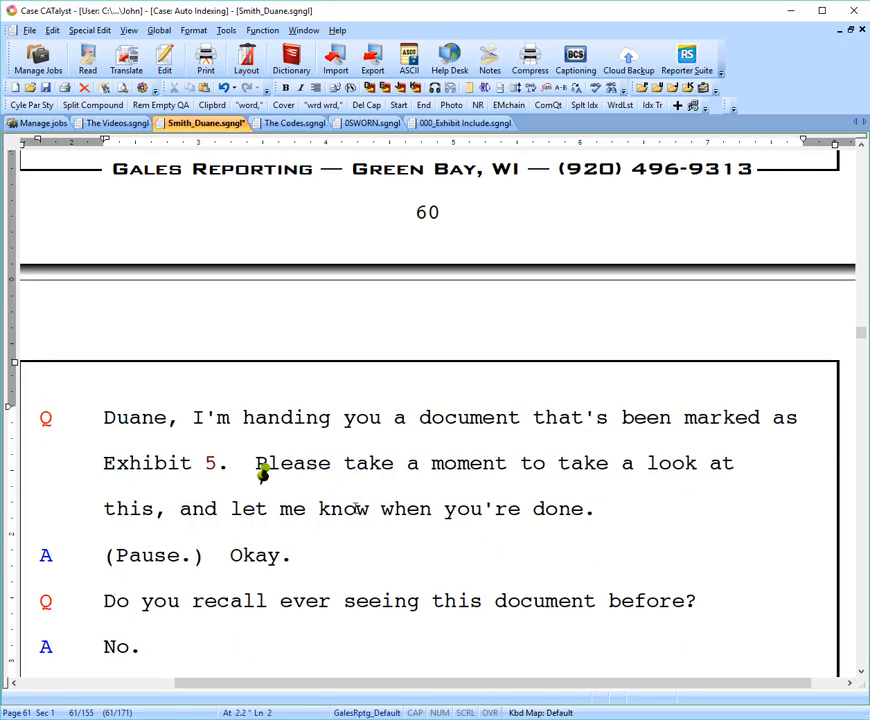
pyautogui.hotkey('ctrl', 'Right')
pyautogui.hotkey('ctrl', 'Right')
pyautogui.hotkey('ctrl', 'Right')
pyautogui.hotkey('ctrl', 'Right')
pyautogui.click(53, 31)
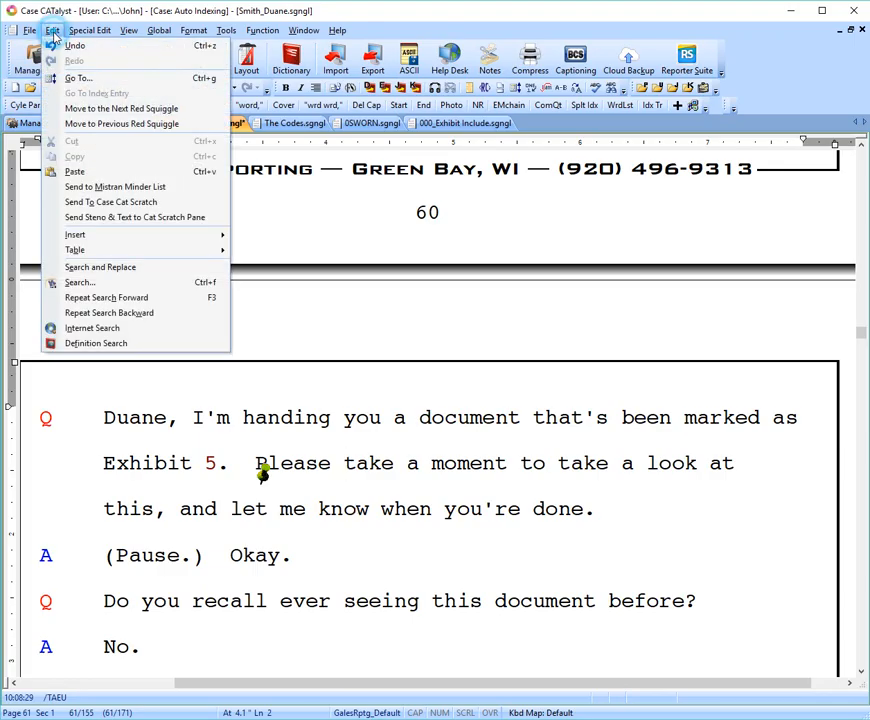
pyautogui.moveTo(154, 238)
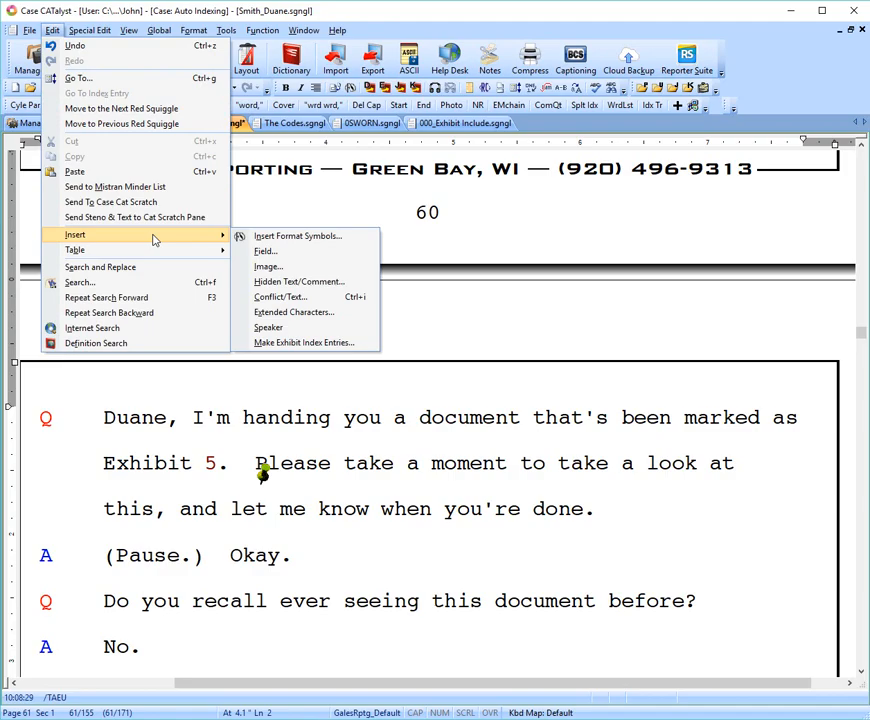
pyautogui.click(278, 345)
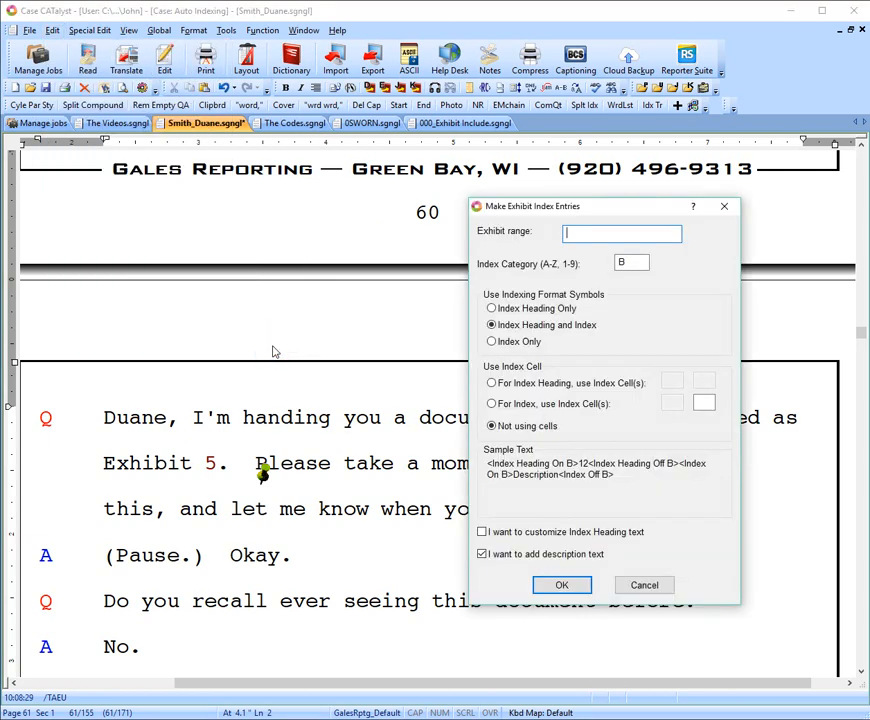
pyautogui.moveTo(537, 208); pyautogui.dragTo(487, 192)
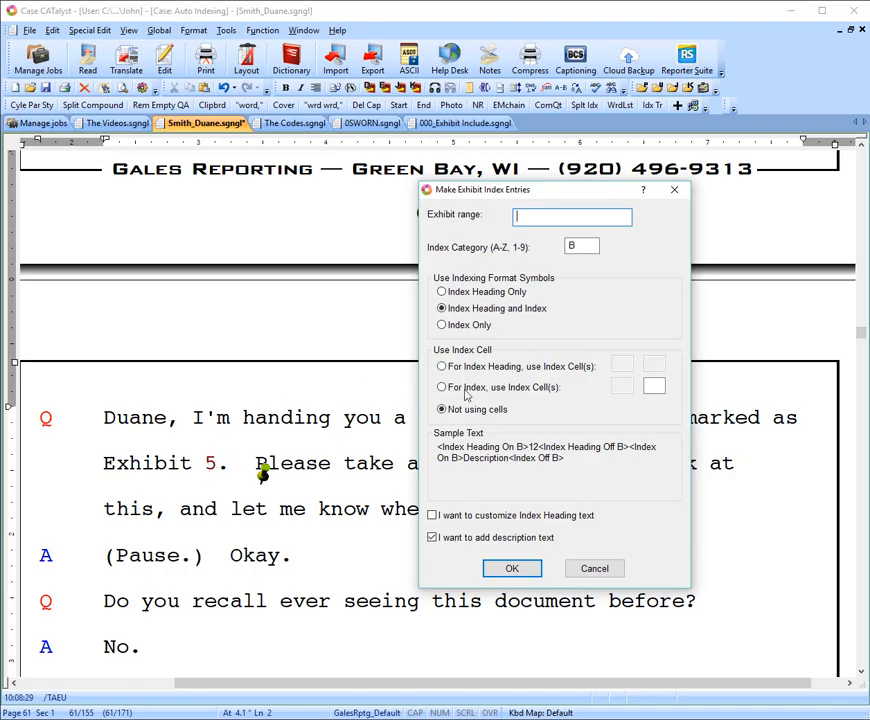
pyautogui.write('5')
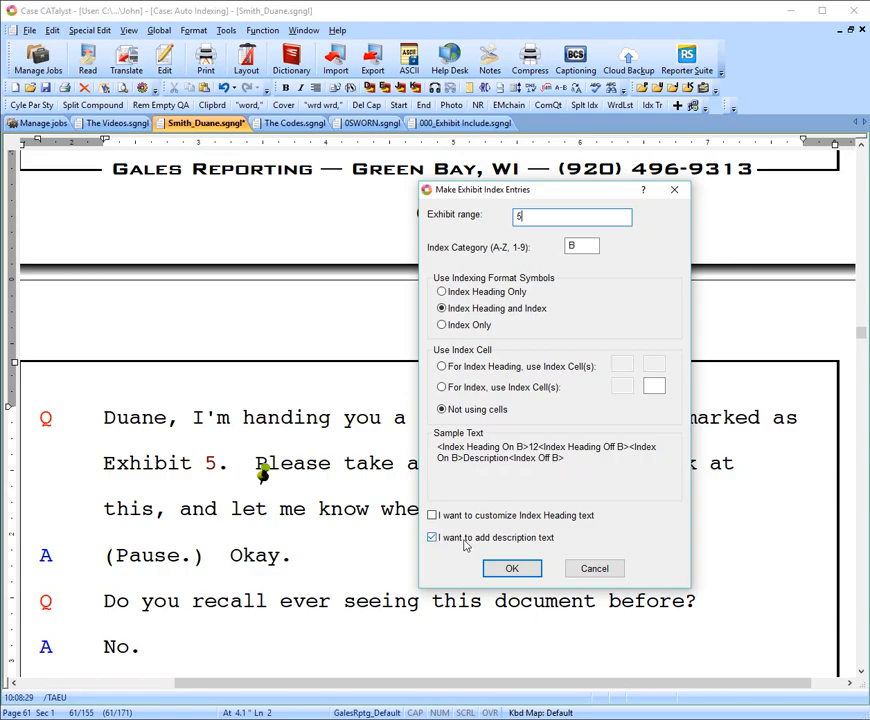
pyautogui.click(511, 569)
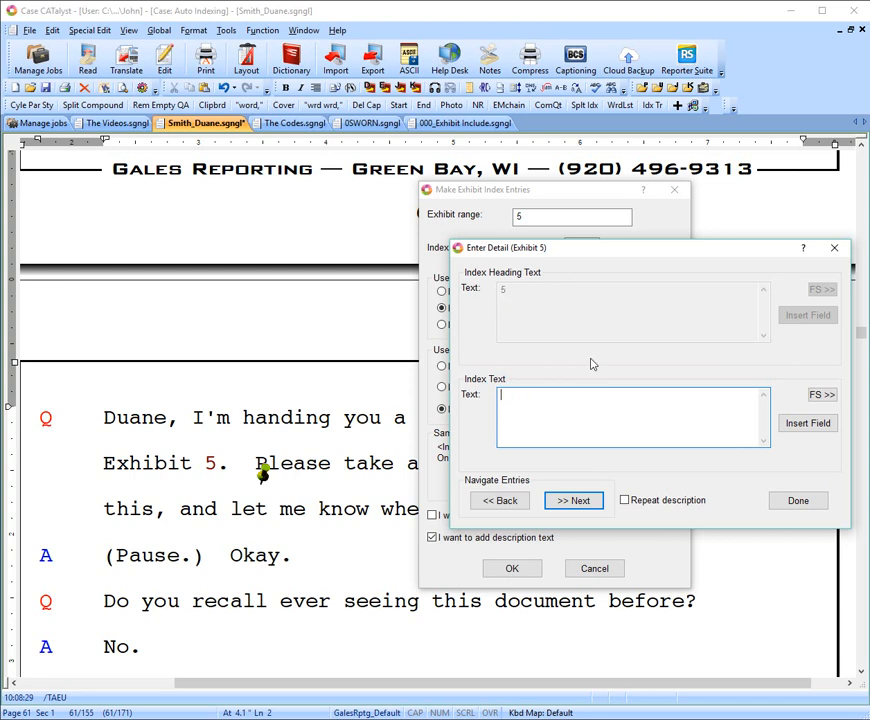
pyautogui.write('Photograph')
pyautogui.click(797, 503)
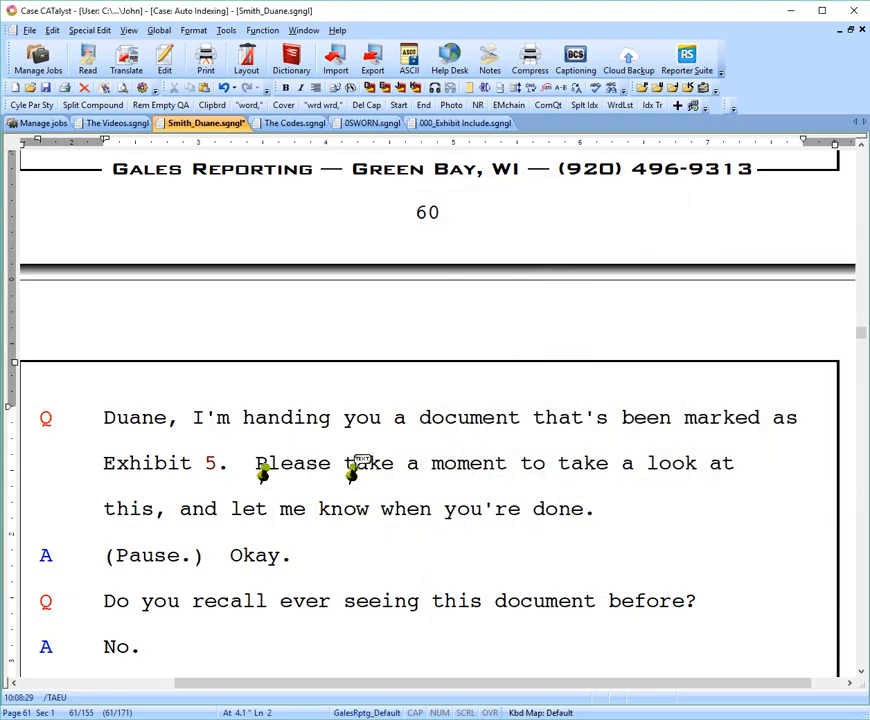
# Check the index codes in the hidden text before "take" and save the transcript.
pyautogui.doubleClick(352, 470)
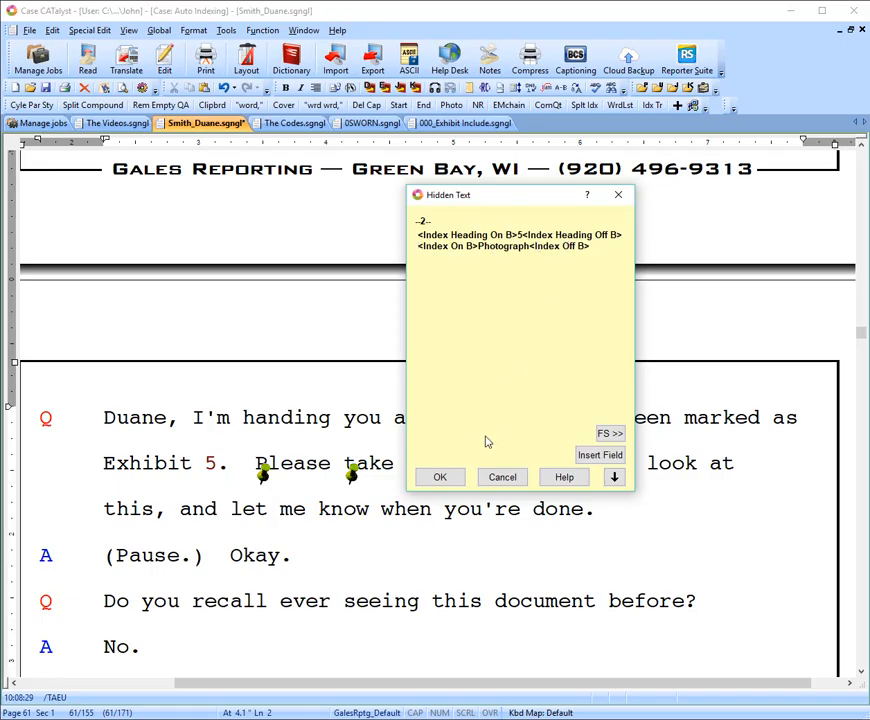
pyautogui.click(447, 478)
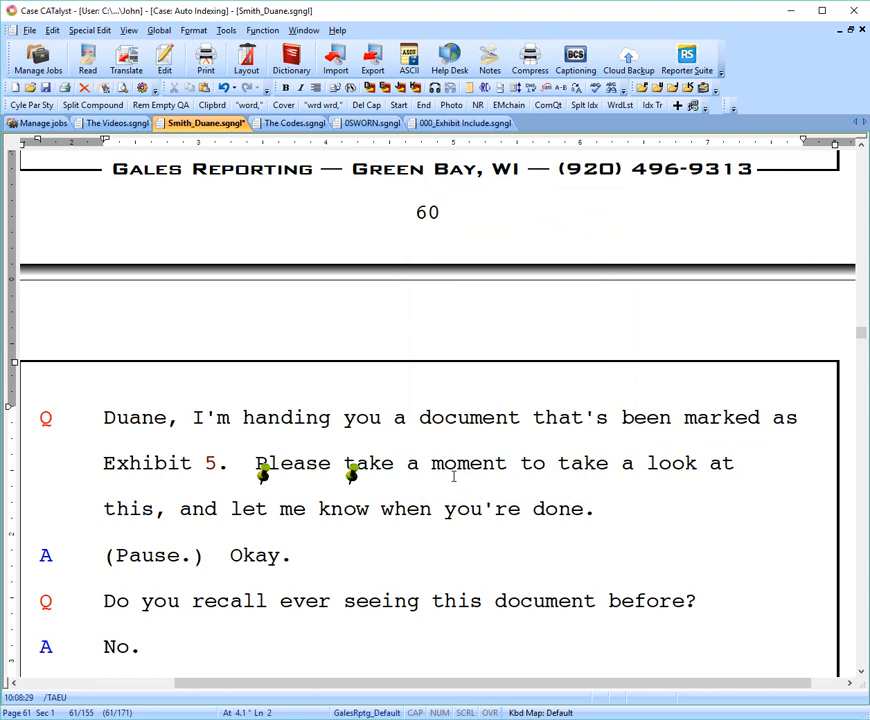
pyautogui.hotkey('alt', 'F3')
pyautogui.hotkey('alt', 'F3')
pyautogui.hotkey('ctrl', 's')
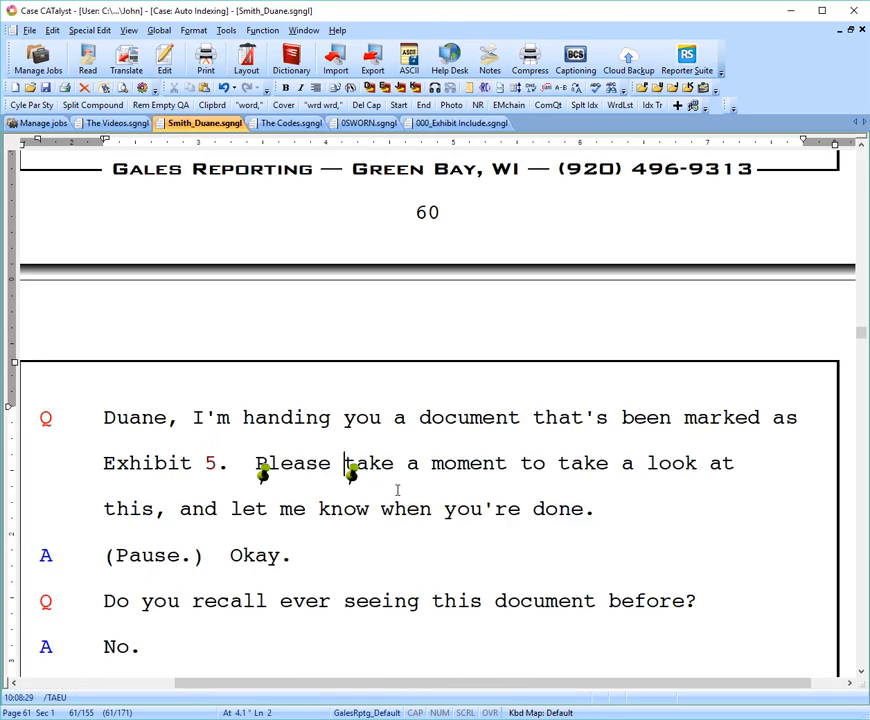
# Clear the exhibit index hidden text before "take" and accept the removal.
pyautogui.click(352, 466)
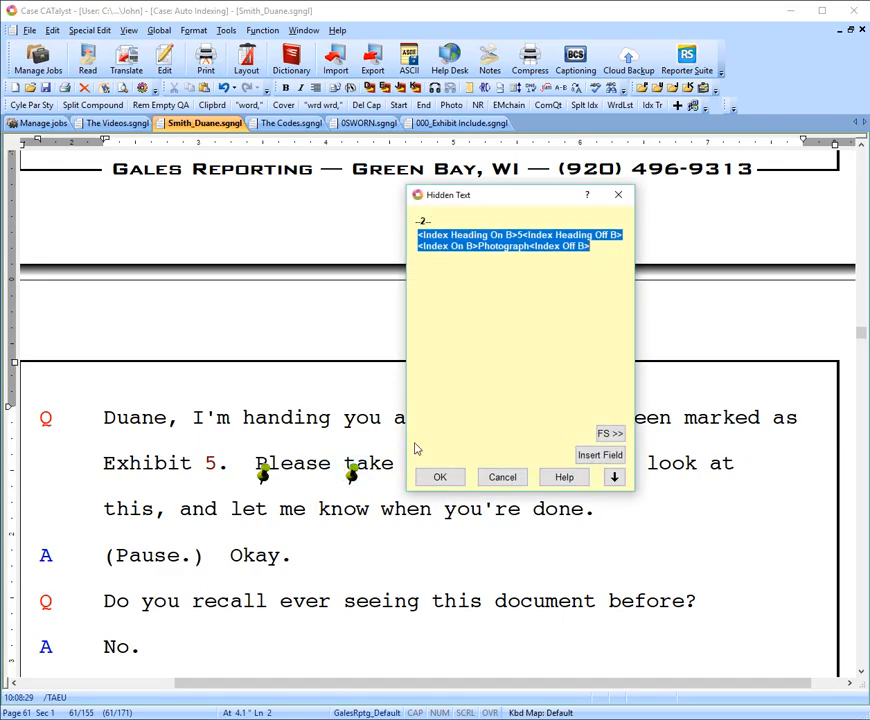
pyautogui.press('Delete')
pyautogui.click(437, 479)
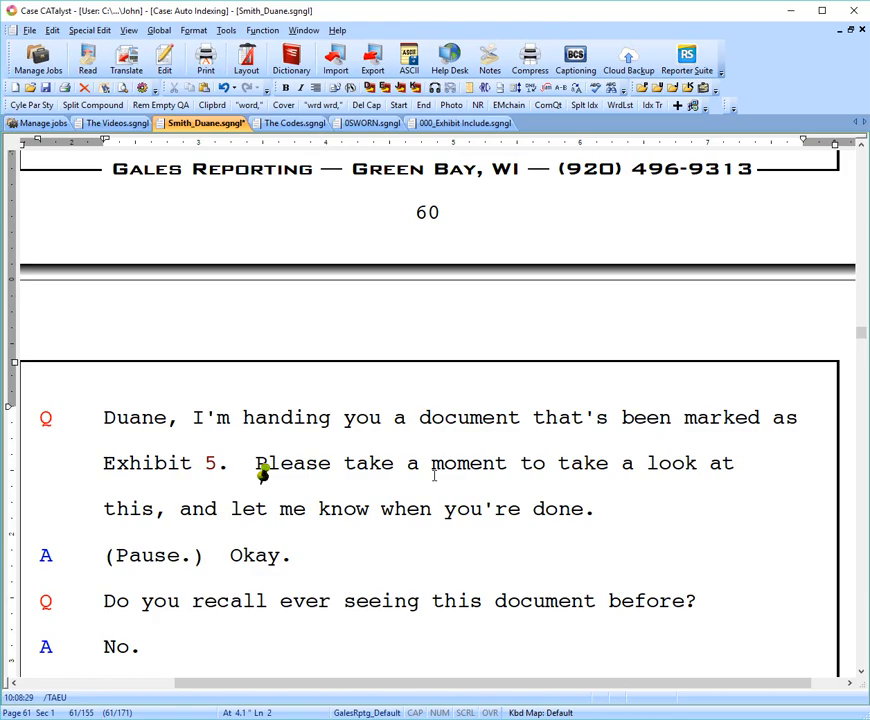
# Extend the exhibit marking parenthetical at the end of page 60 to read "(Exhibit 5 through 10 marked.)".
pyautogui.press('Up')
pyautogui.press('Up')
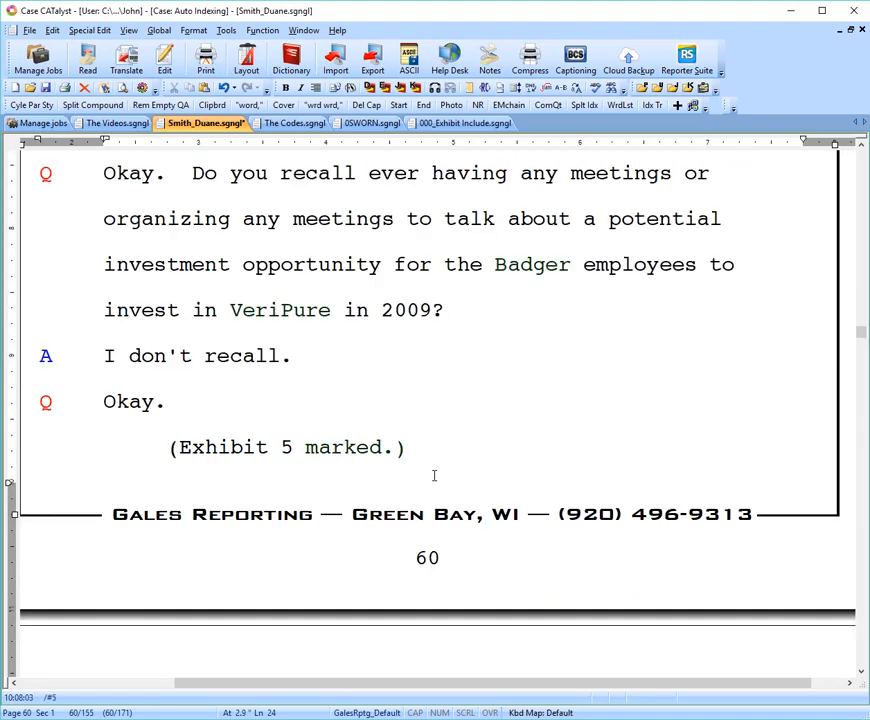
pyautogui.press('Down')
pyautogui.press('Left')
pyautogui.press('Left')
pyautogui.press('Left')
pyautogui.press('Left')
pyautogui.press('Right')
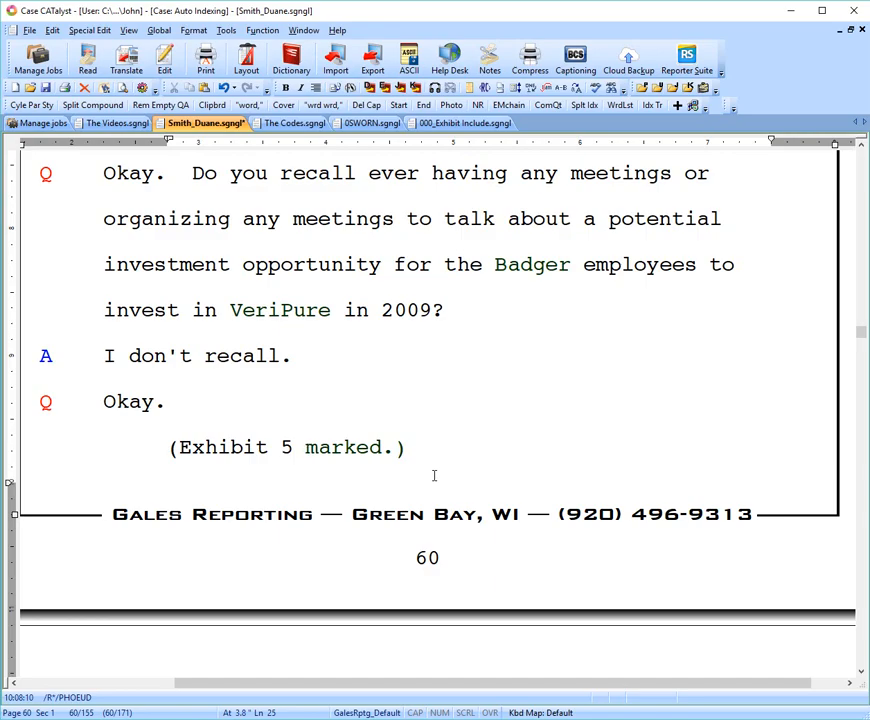
pyautogui.write('through 10')
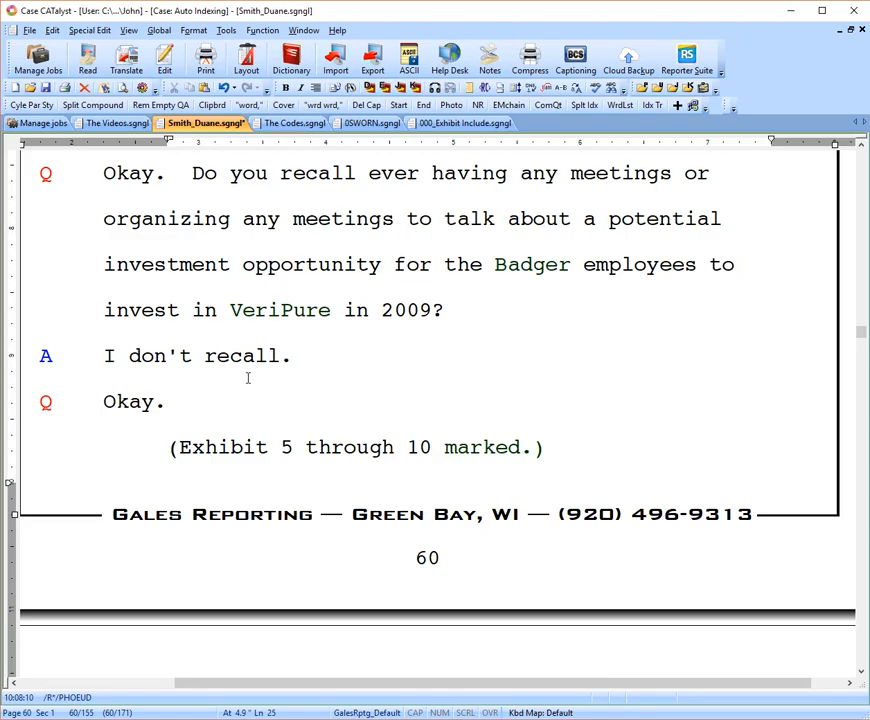
# Make index entries before "marked" for exhibit range 5-10, repeating the description Photograph, and check them in the revealed codes.
pyautogui.click(55, 32)
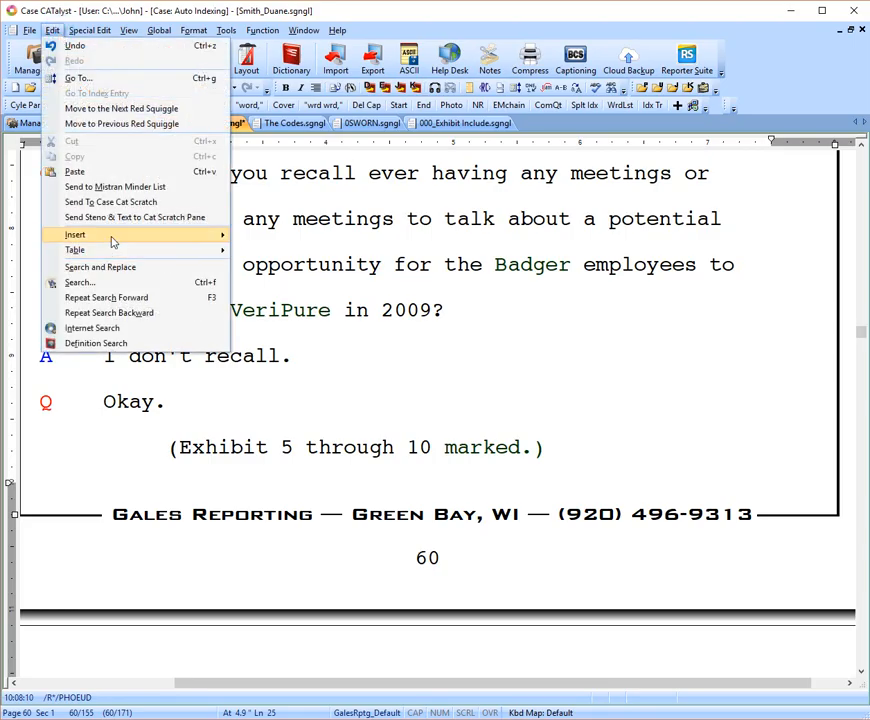
pyautogui.moveTo(113, 241)
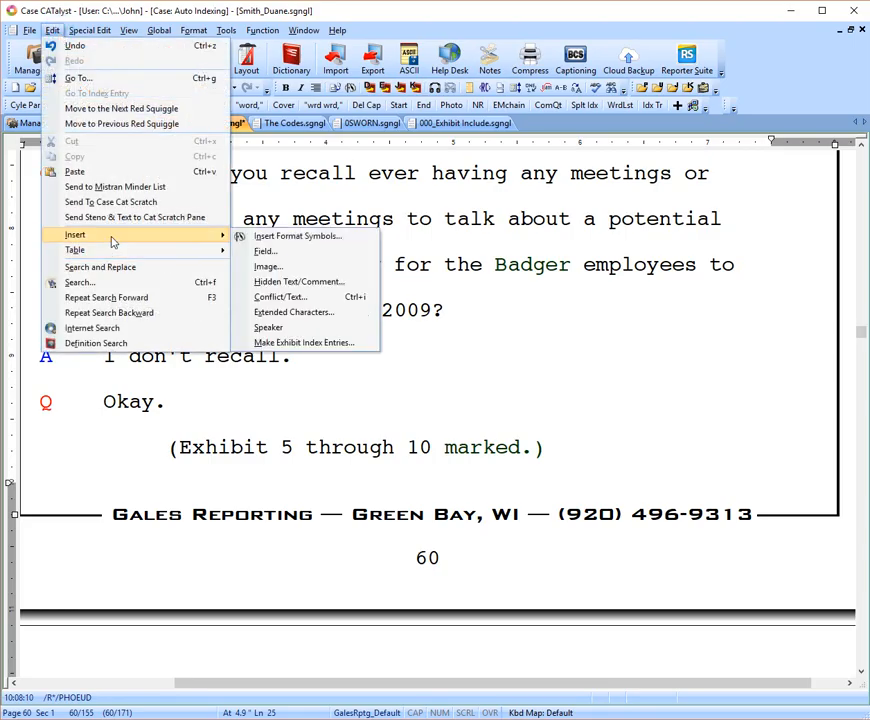
pyautogui.click(287, 343)
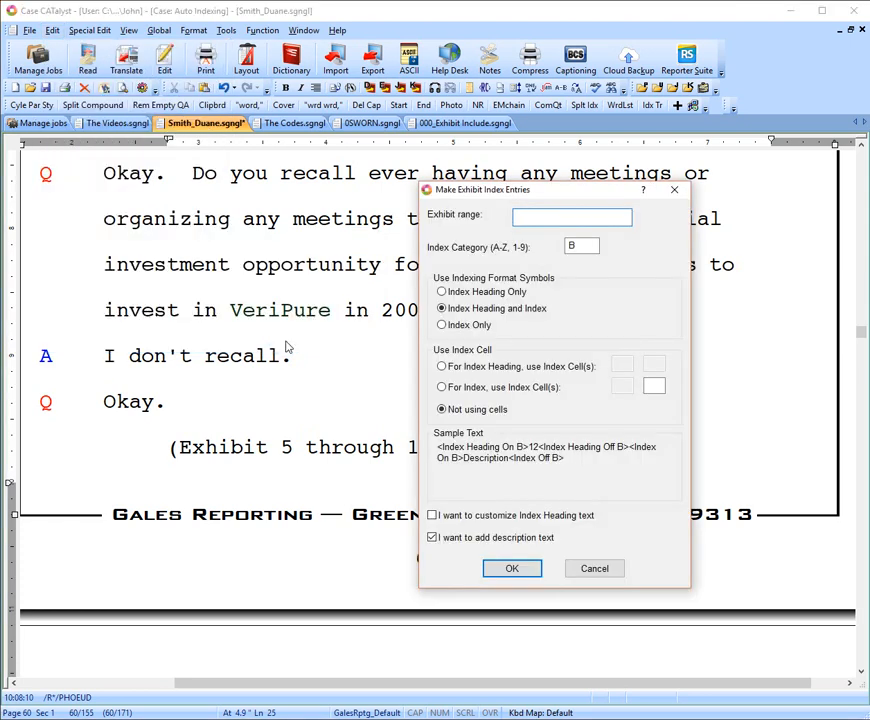
pyautogui.write('5-10')
pyautogui.click(506, 571)
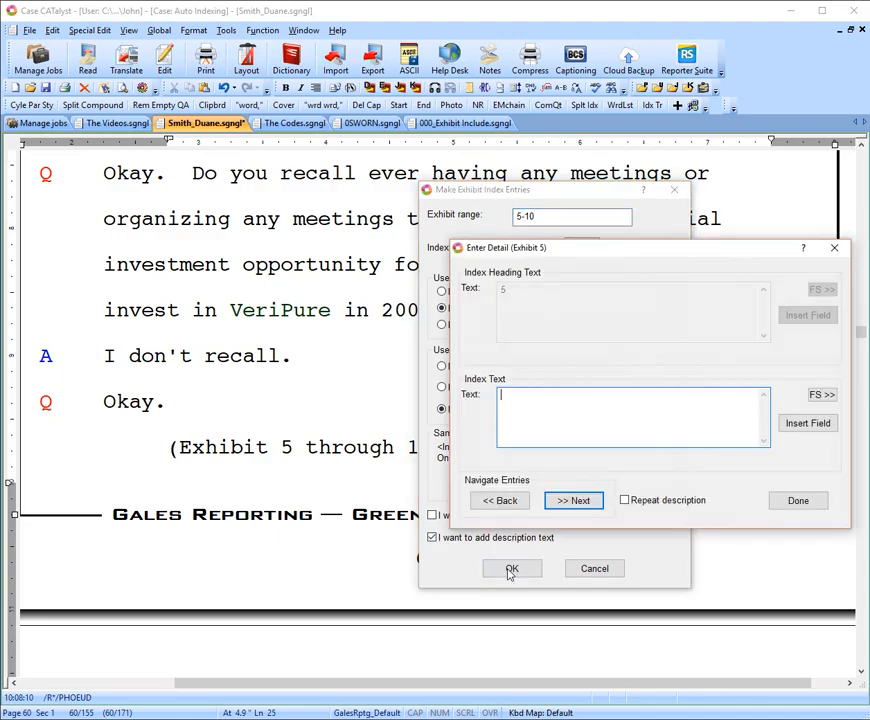
pyautogui.write('Photograph')
pyautogui.click(624, 501)
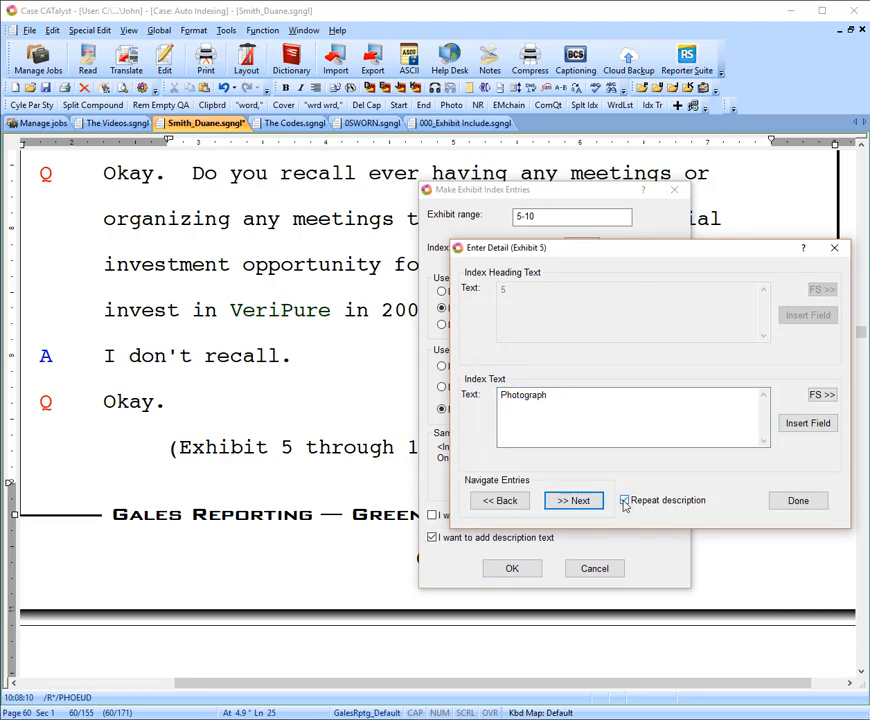
pyautogui.click(800, 502)
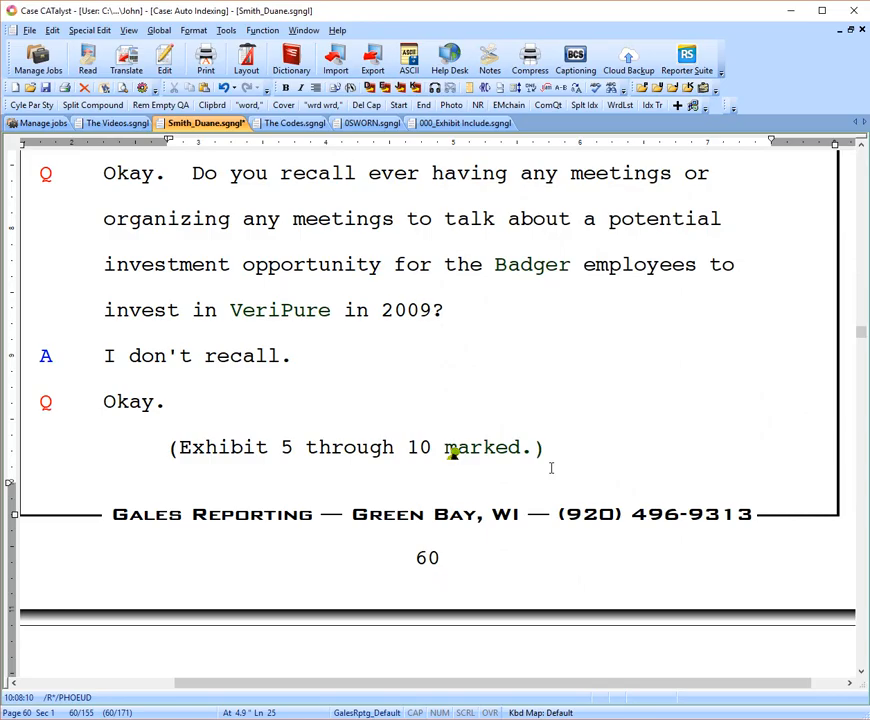
pyautogui.hotkey('alt', 'F3')
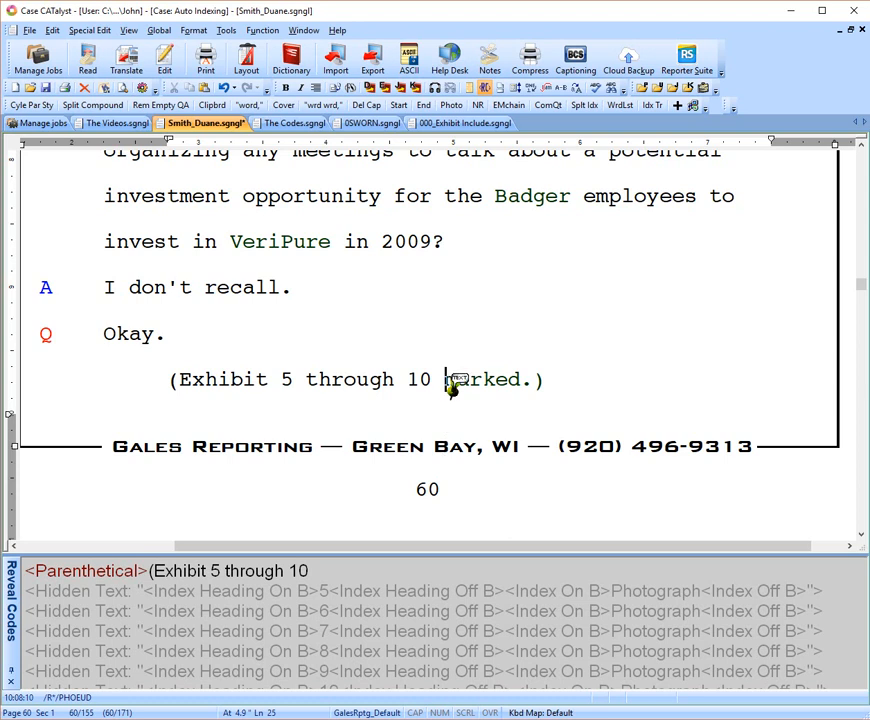
pyautogui.hotkey('alt', 'F3')
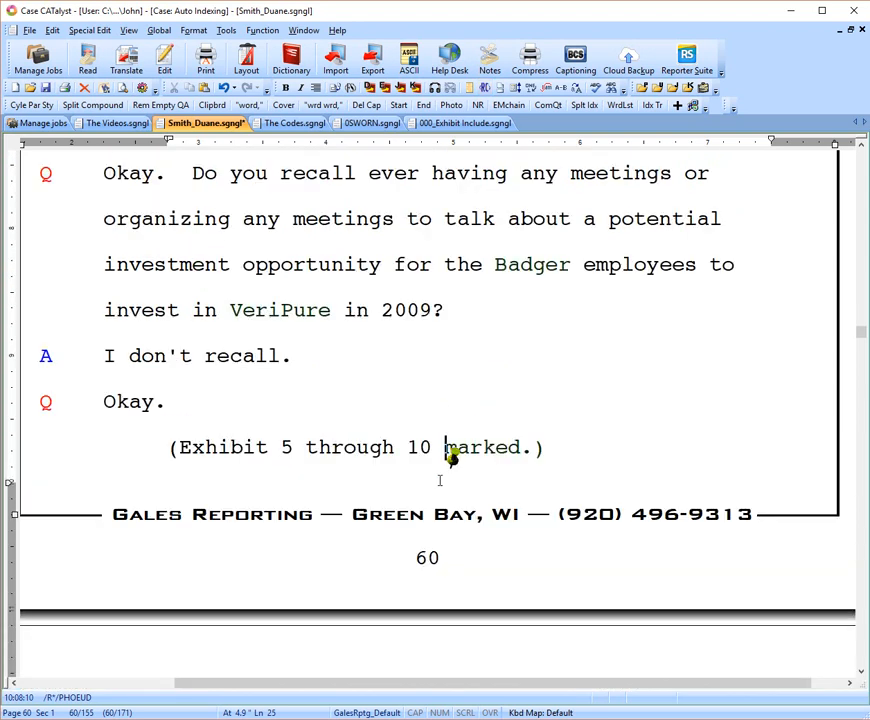
# Clear the hidden index entries for exhibits 5 through 10 before "marked" one by one, accepting each removal.
pyautogui.scroll(-2, 458, 434)
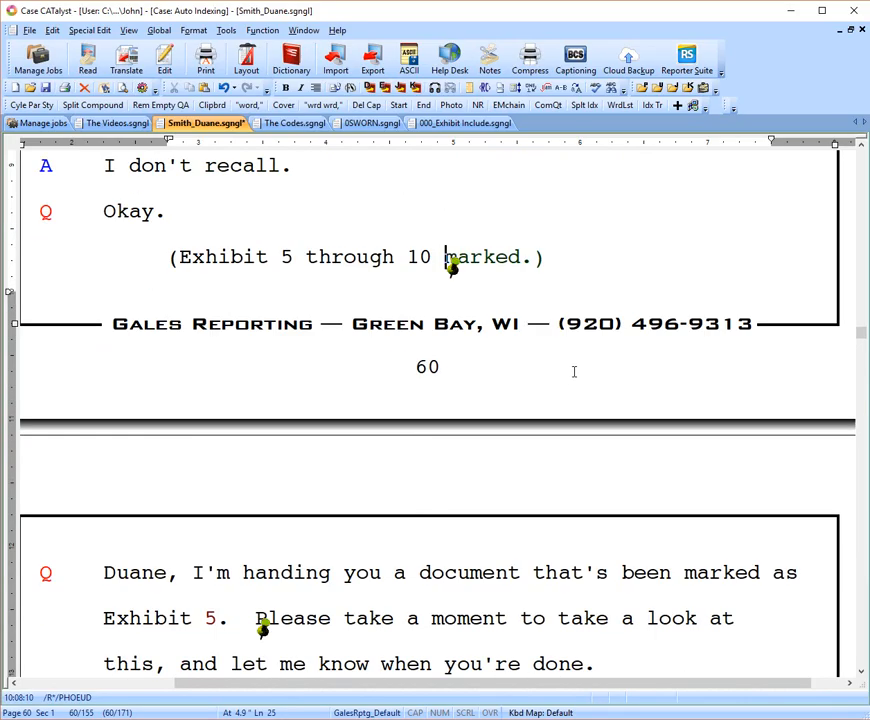
pyautogui.scroll(-1, 575, 369)
pyautogui.scroll(1, 575, 370)
pyautogui.scroll(1, 452, 268)
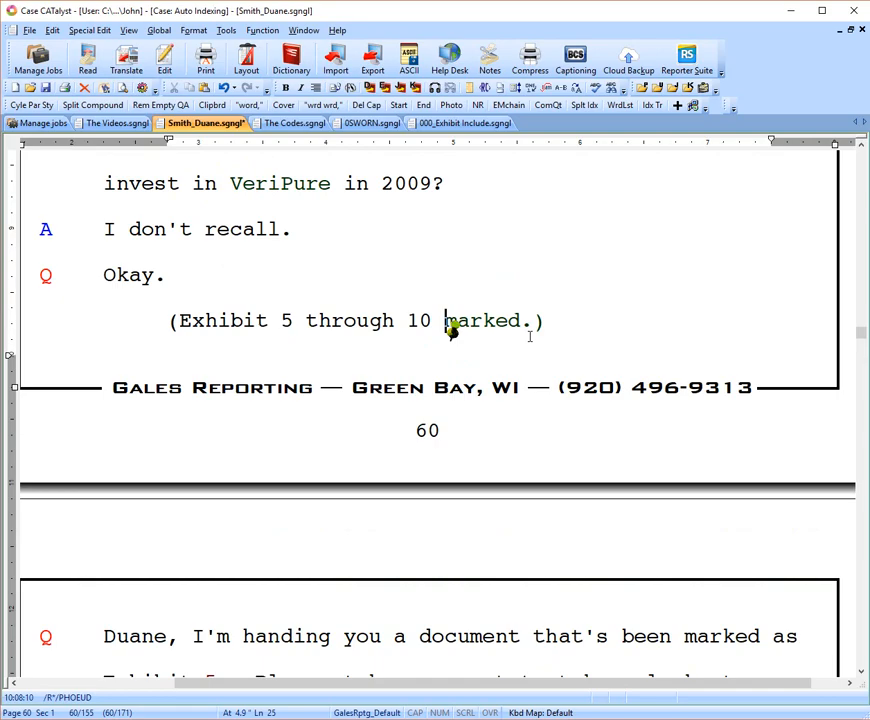
pyautogui.doubleClick(451, 328)
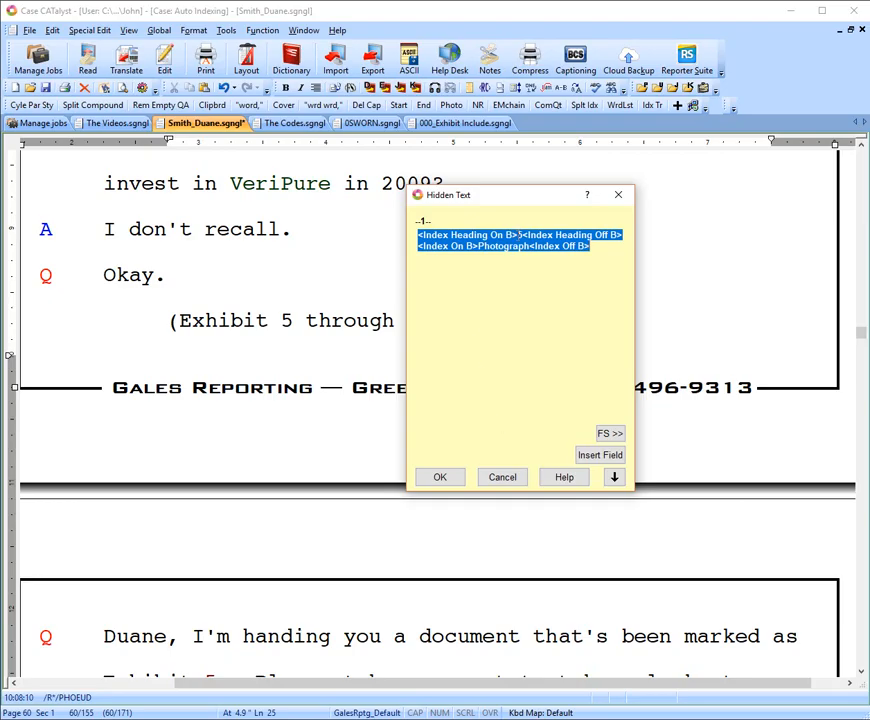
pyautogui.press('Delete')
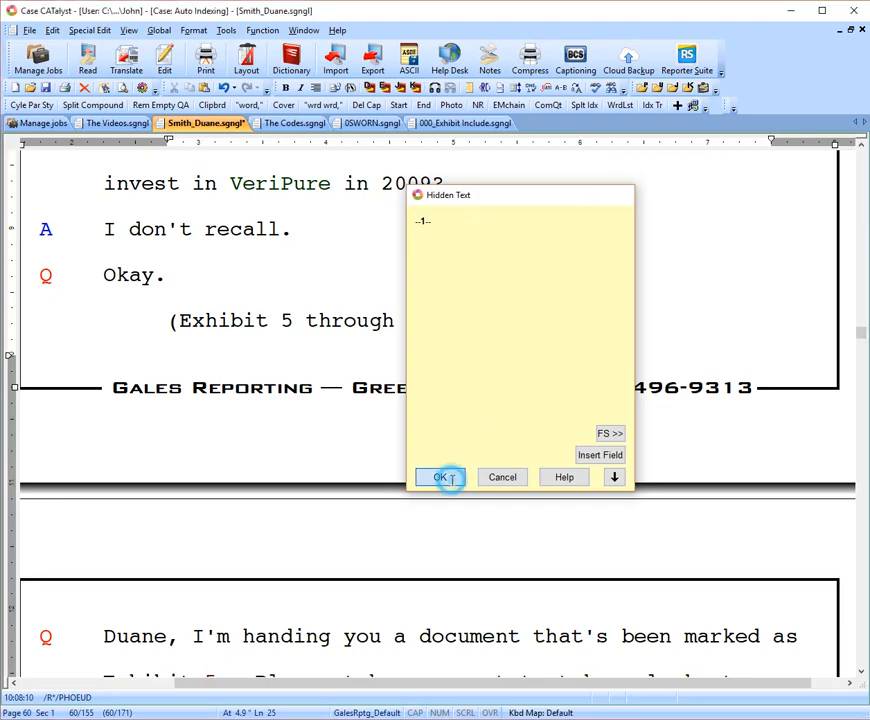
pyautogui.click(447, 480)
pyautogui.doubleClick(450, 321)
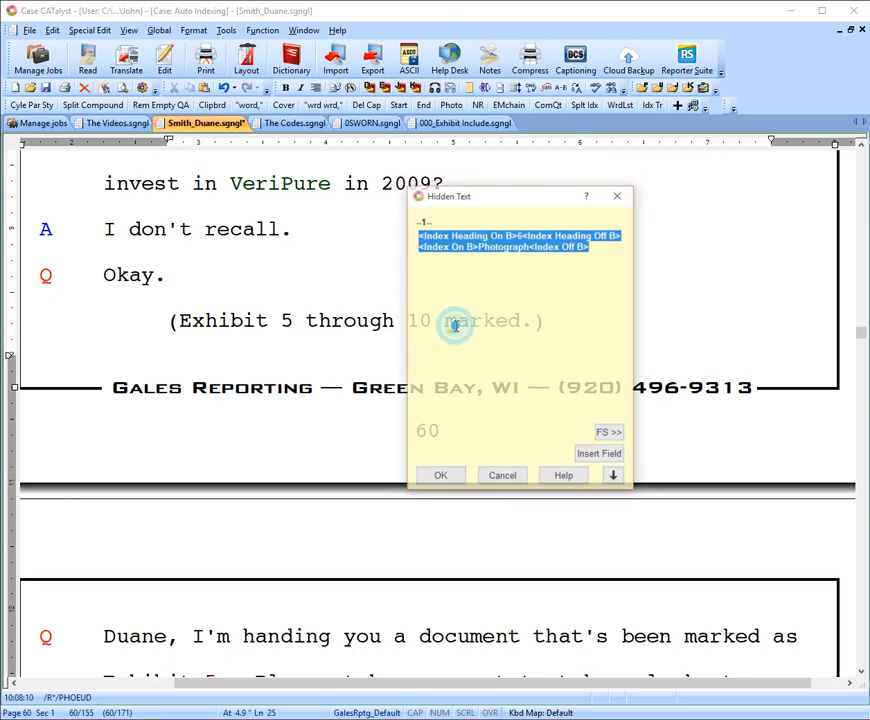
pyautogui.press('Delete')
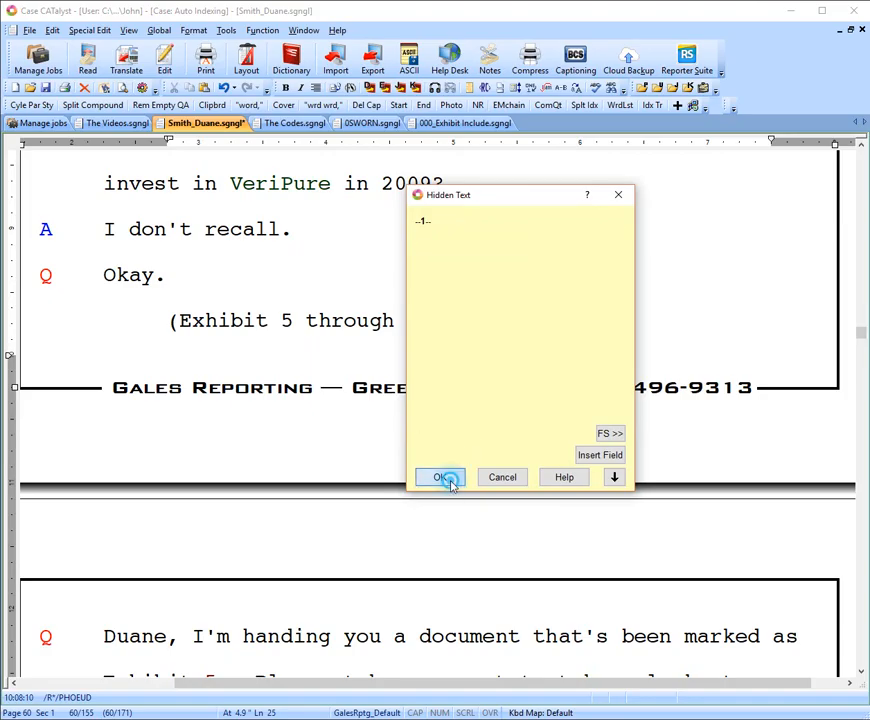
pyautogui.click(450, 480)
pyautogui.doubleClick(450, 322)
pyautogui.press('Delete')
pyautogui.click(440, 478)
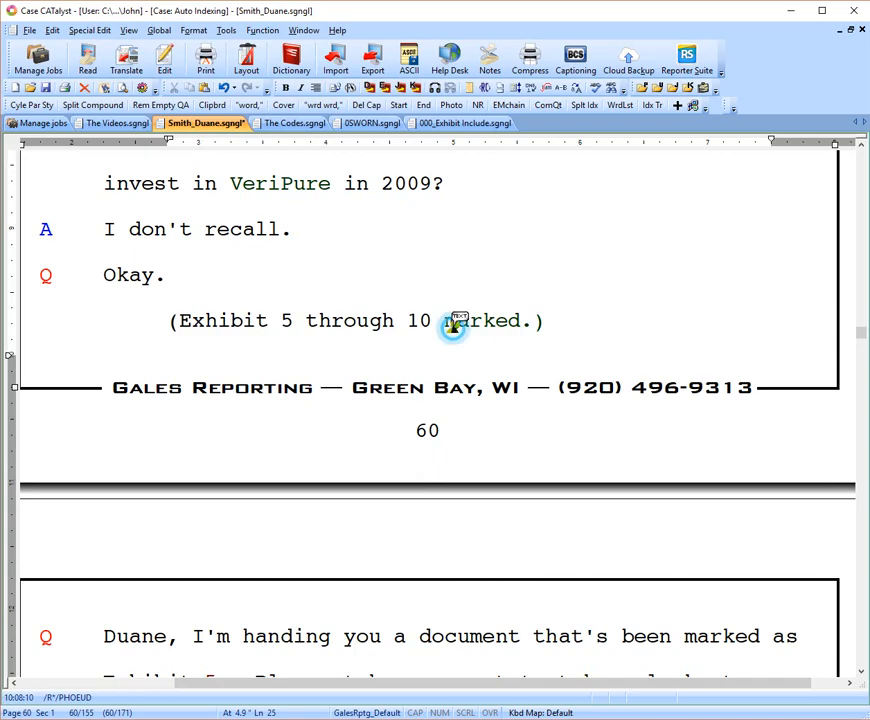
pyautogui.doubleClick(450, 319)
pyautogui.press('Delete')
pyautogui.click(440, 477)
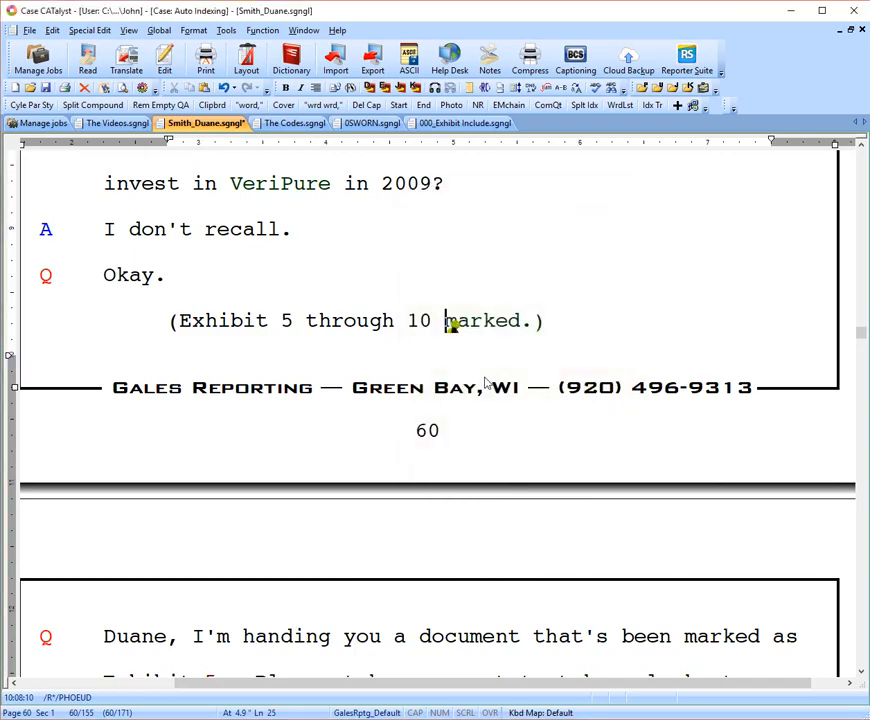
pyautogui.doubleClick(451, 322)
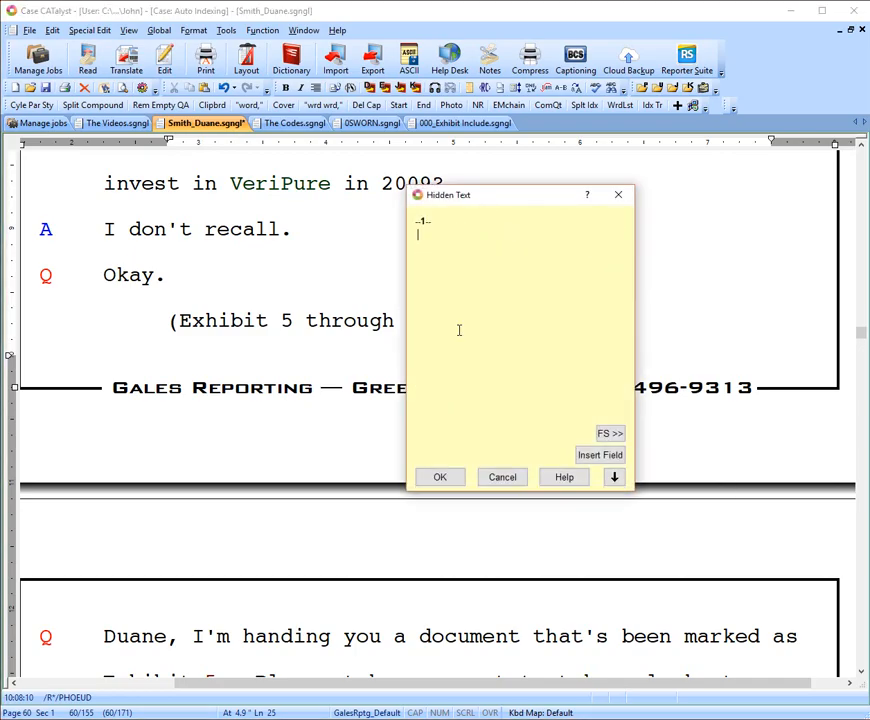
pyautogui.click(448, 474)
pyautogui.doubleClick(456, 322)
pyautogui.press('Delete')
pyautogui.click(446, 478)
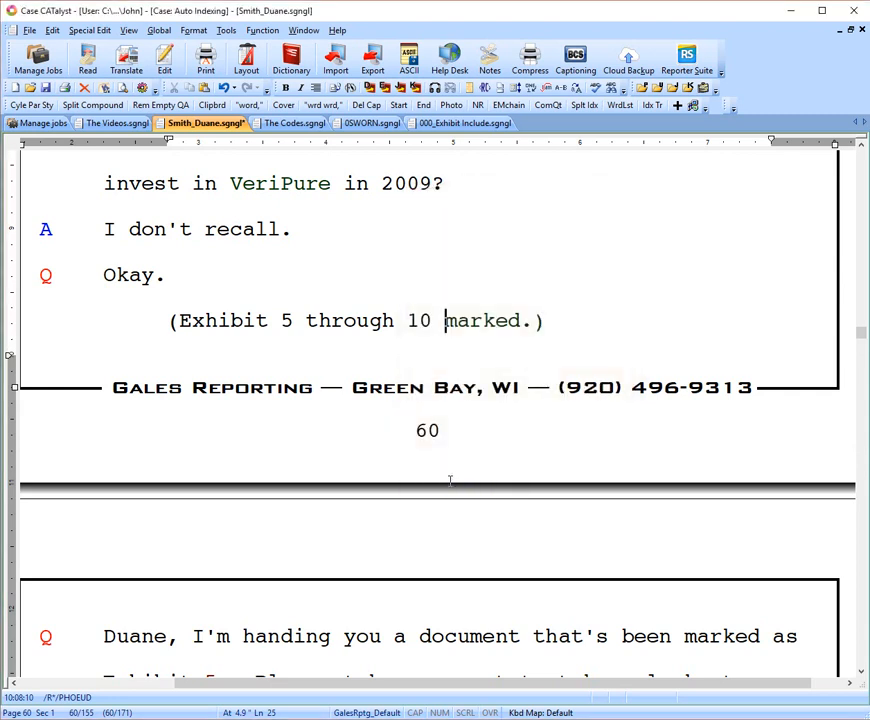
pyautogui.scroll(-3, 518, 462)
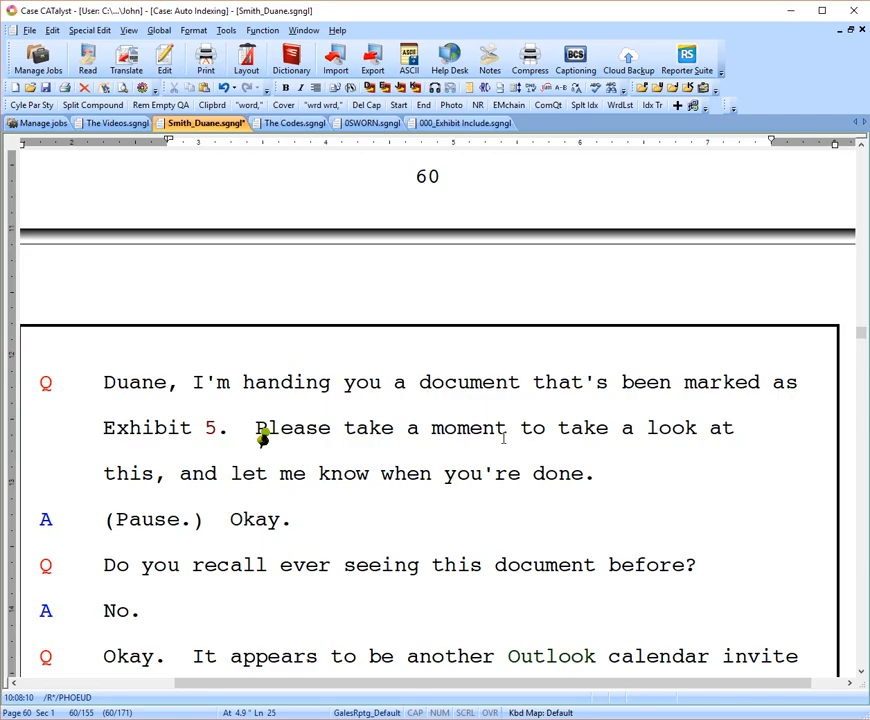
# Jump from the "Fee agreements" page number in the Requested Information index to its index entry in the transcript.
pyautogui.hotkey('ctrl', 'Home')
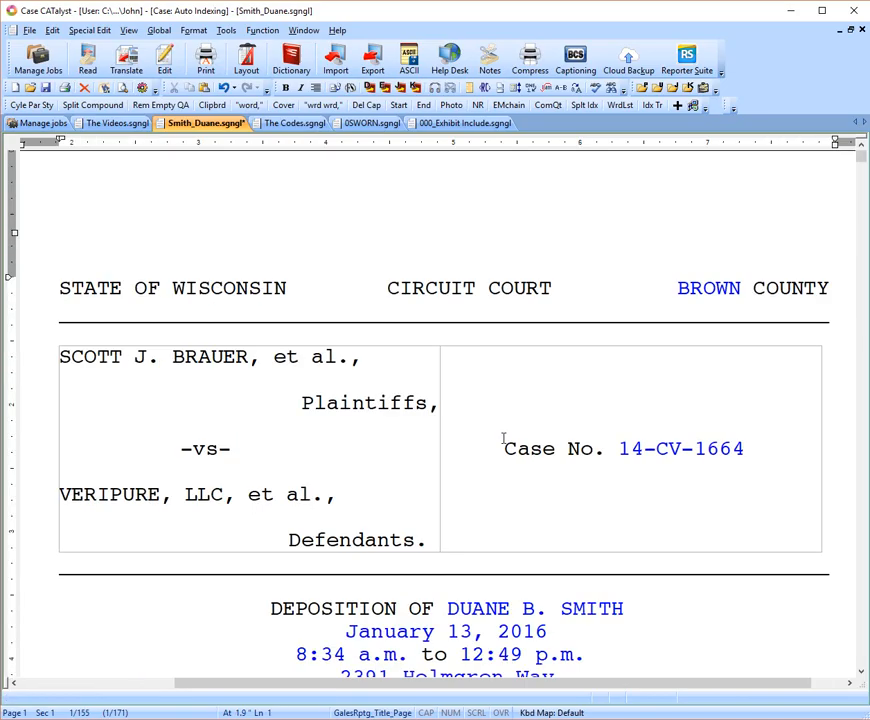
pyautogui.scroll(-10, 499, 466)
pyautogui.scroll(-12, 497, 465)
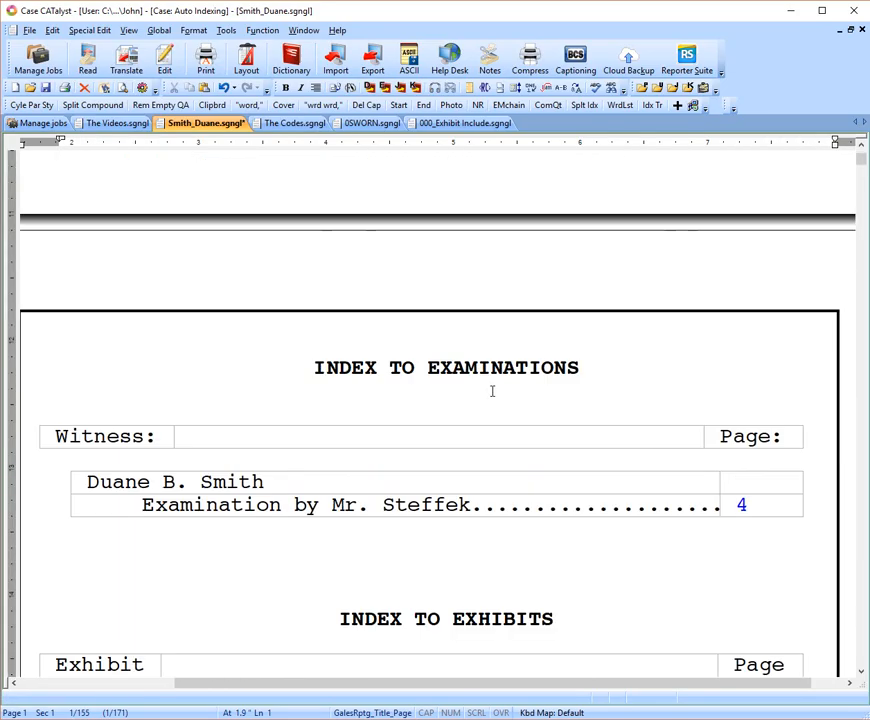
pyautogui.scroll(-12, 484, 399)
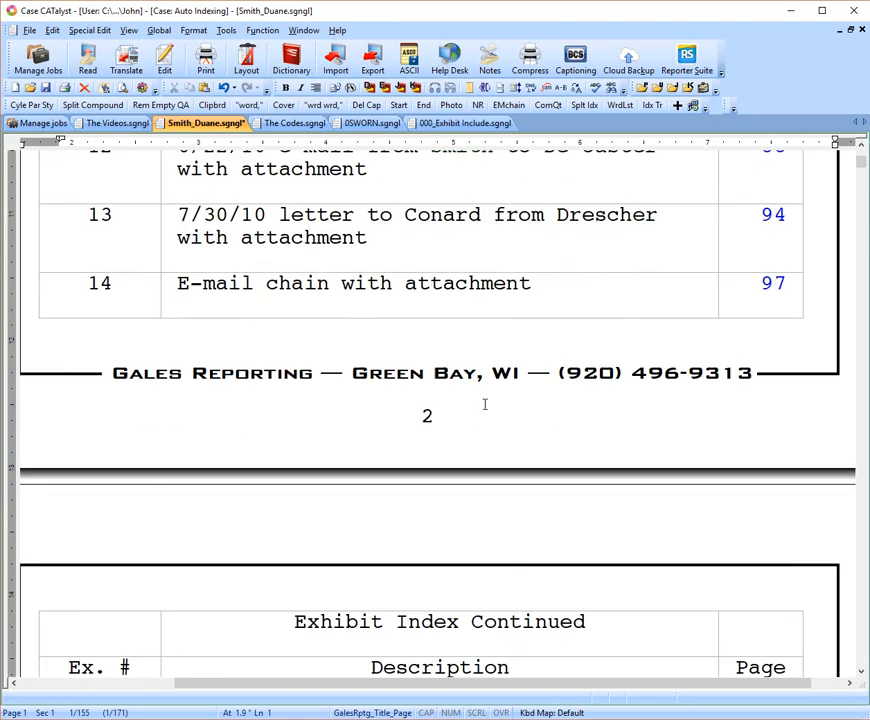
pyautogui.scroll(-5, 484, 411)
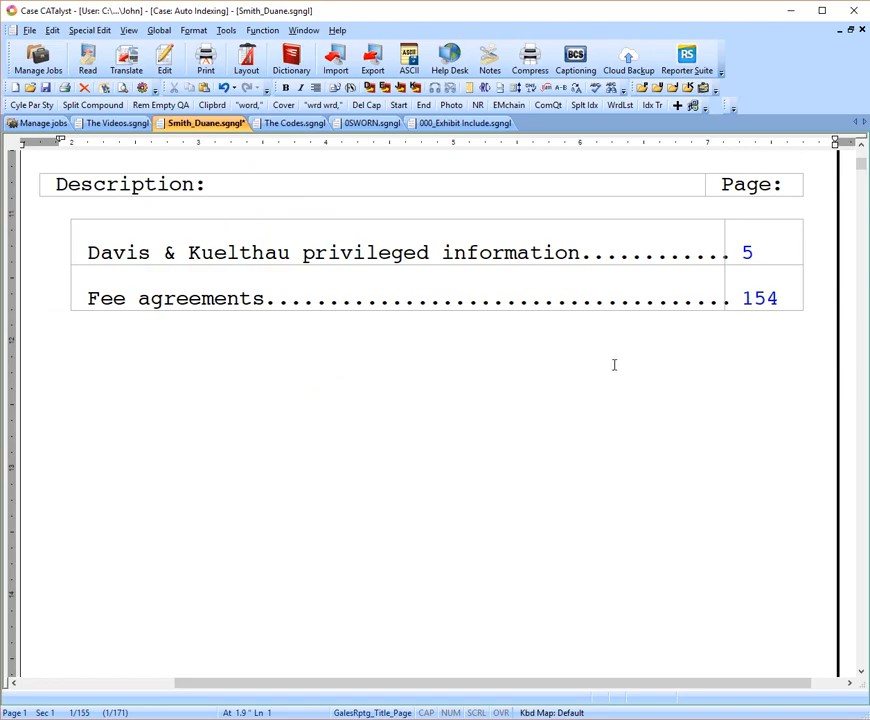
pyautogui.scroll(1, 640, 362)
pyautogui.click(743, 361)
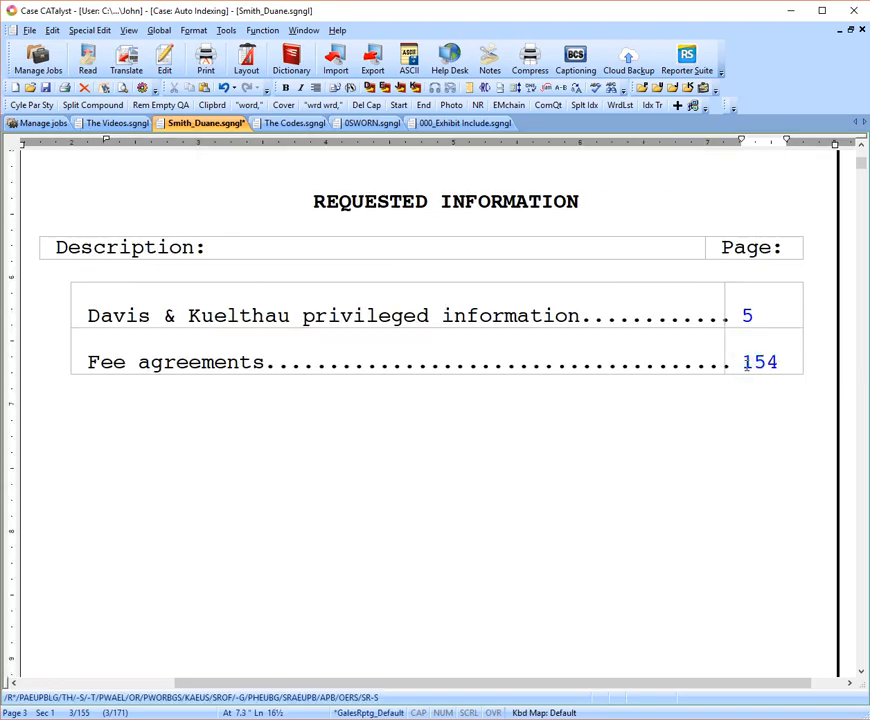
pyautogui.rightClick(745, 366)
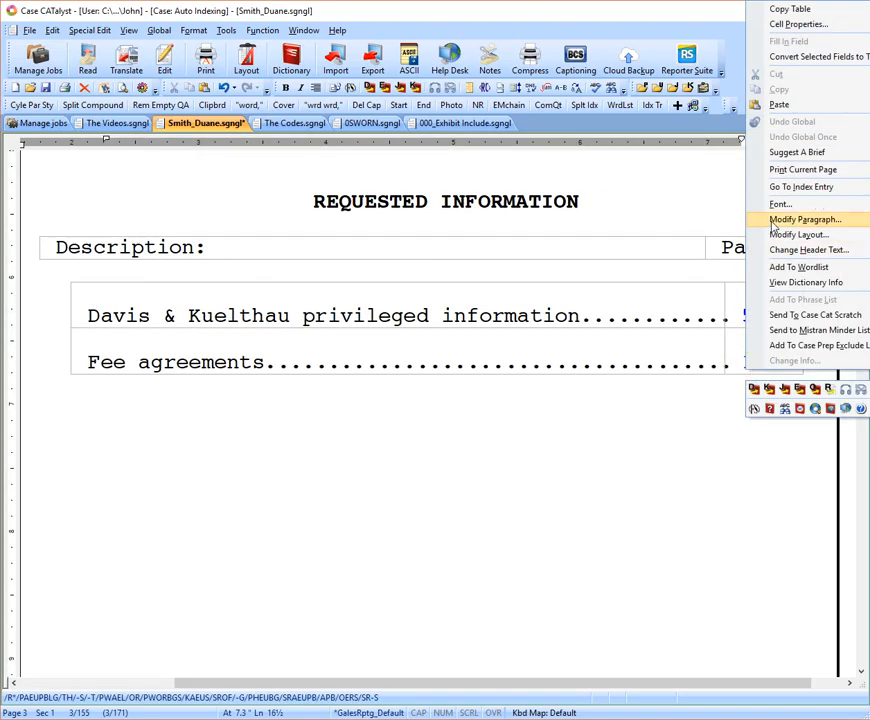
pyautogui.click(780, 187)
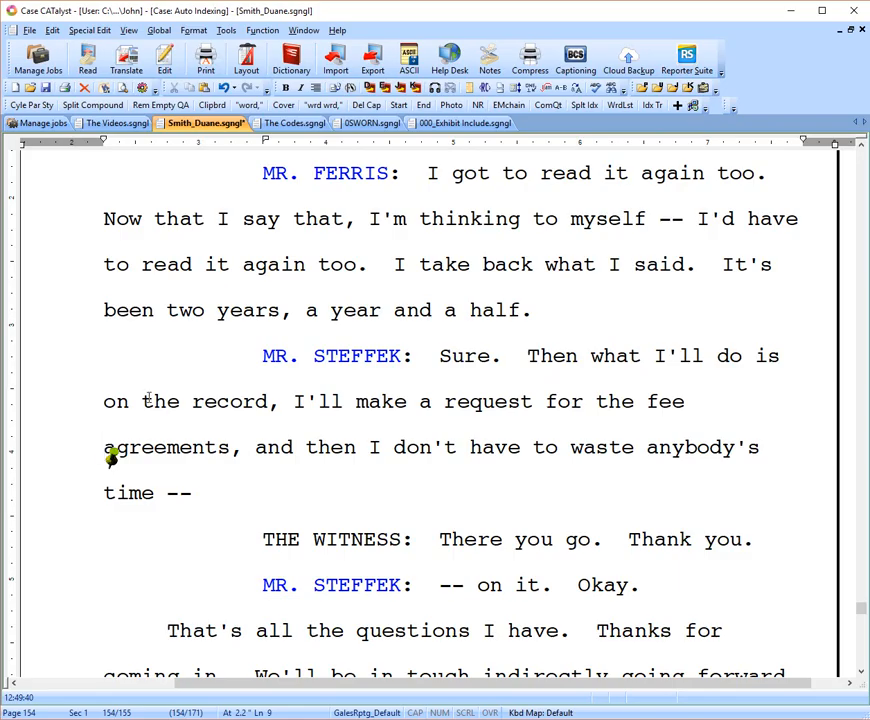
# Open the hidden text before "agreements" on page 154, review its Index Heading C and Index C codes, and close it.
pyautogui.doubleClick(111, 453)
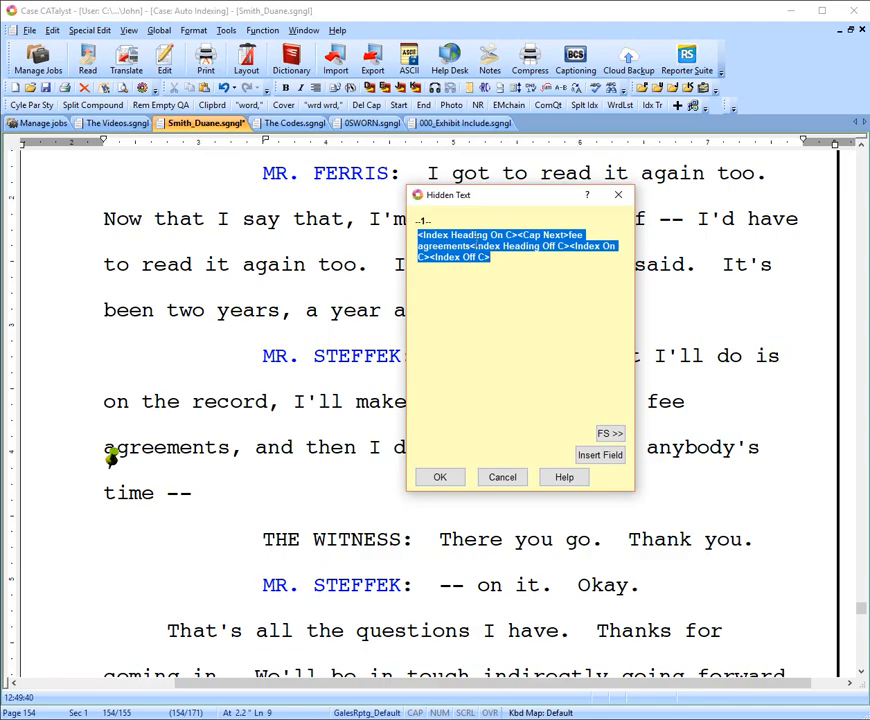
pyautogui.click(540, 245)
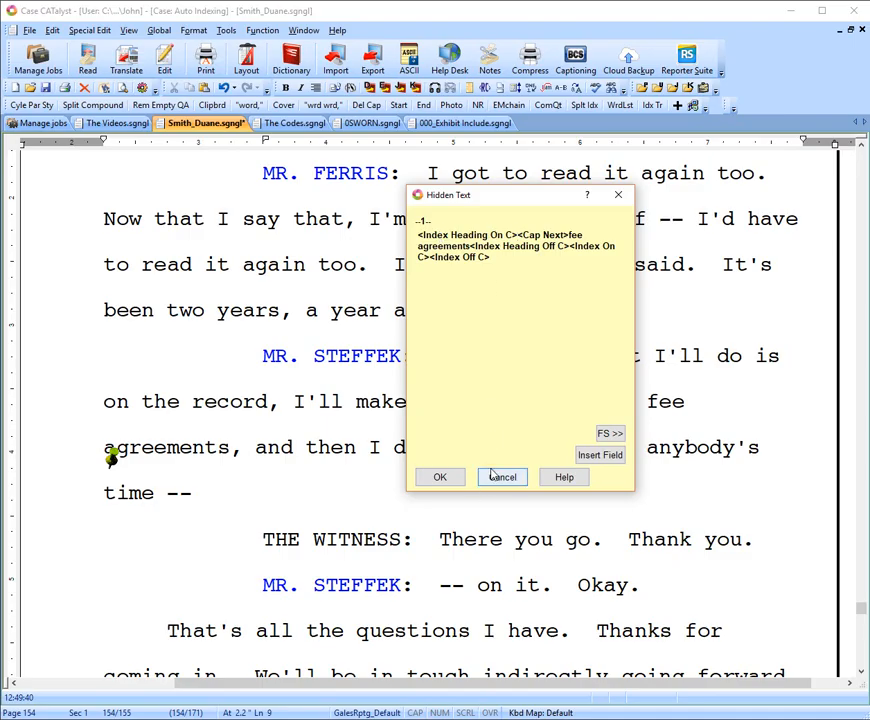
pyautogui.click(440, 477)
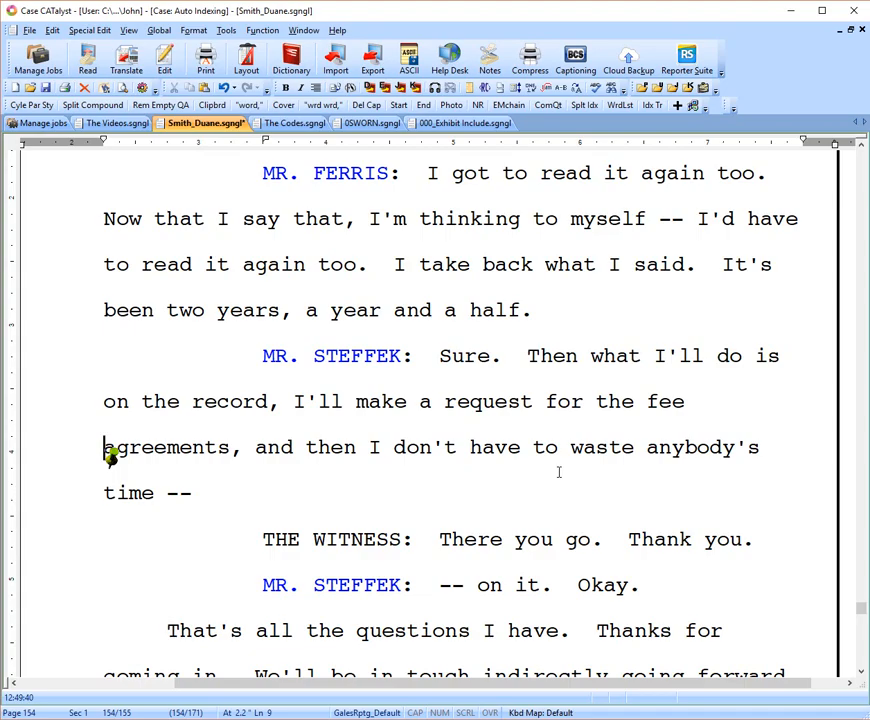
# Delete the existing index pages from the transcript.
pyautogui.hotkey('ctrl', 'Home')
pyautogui.scroll(-10, 559, 440)
pyautogui.scroll(-8, 505, 408)
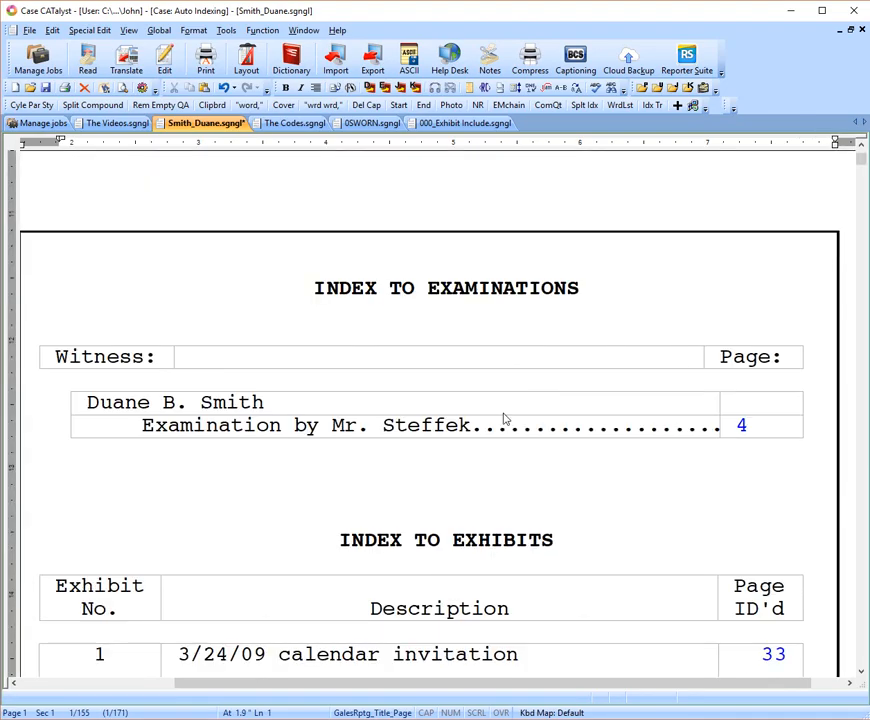
pyautogui.click(369, 272)
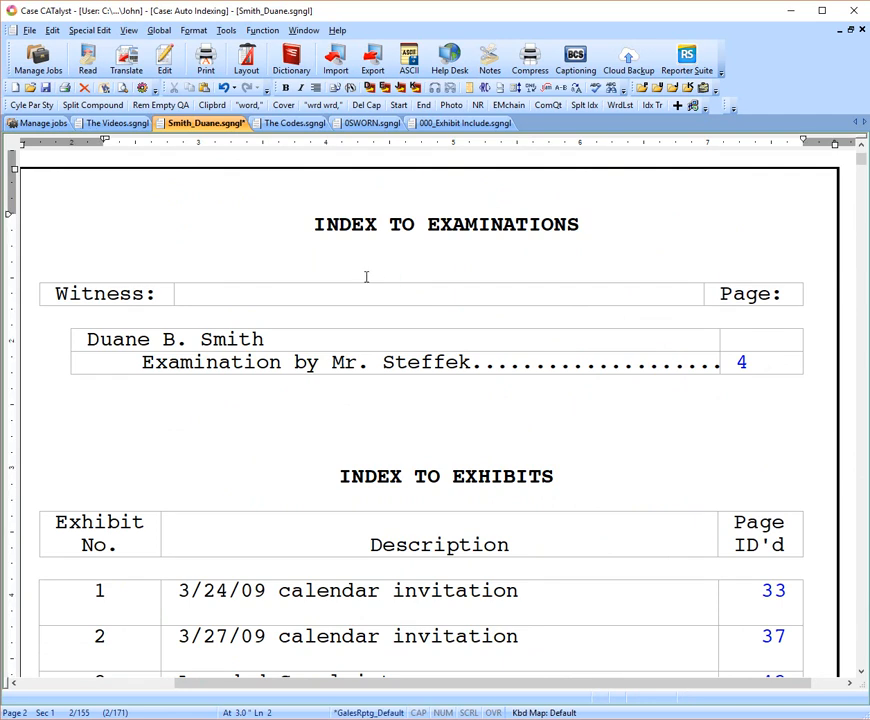
pyautogui.click(225, 31)
pyautogui.moveTo(290, 250)
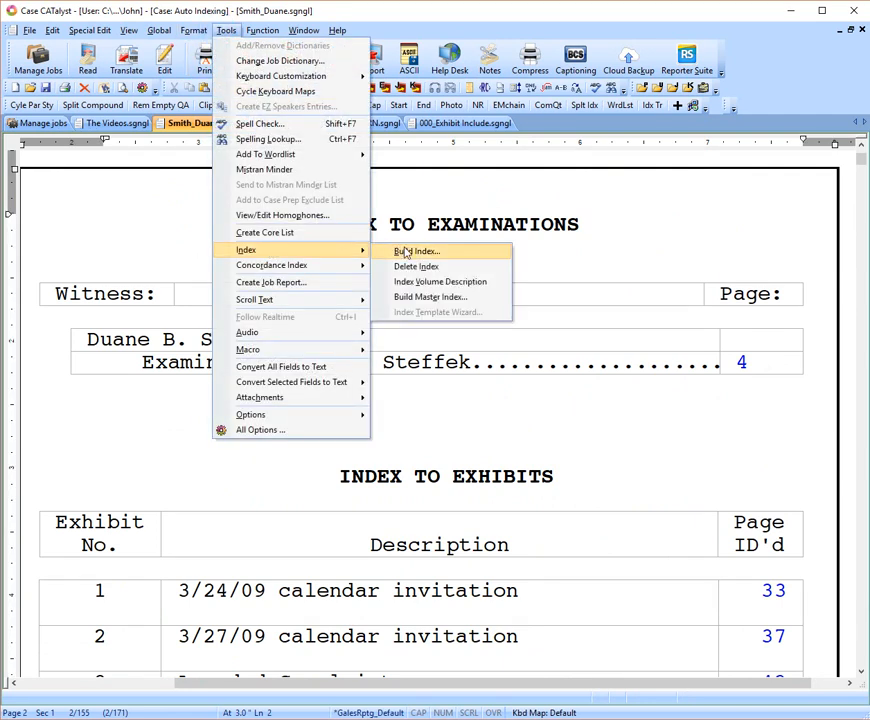
pyautogui.click(407, 267)
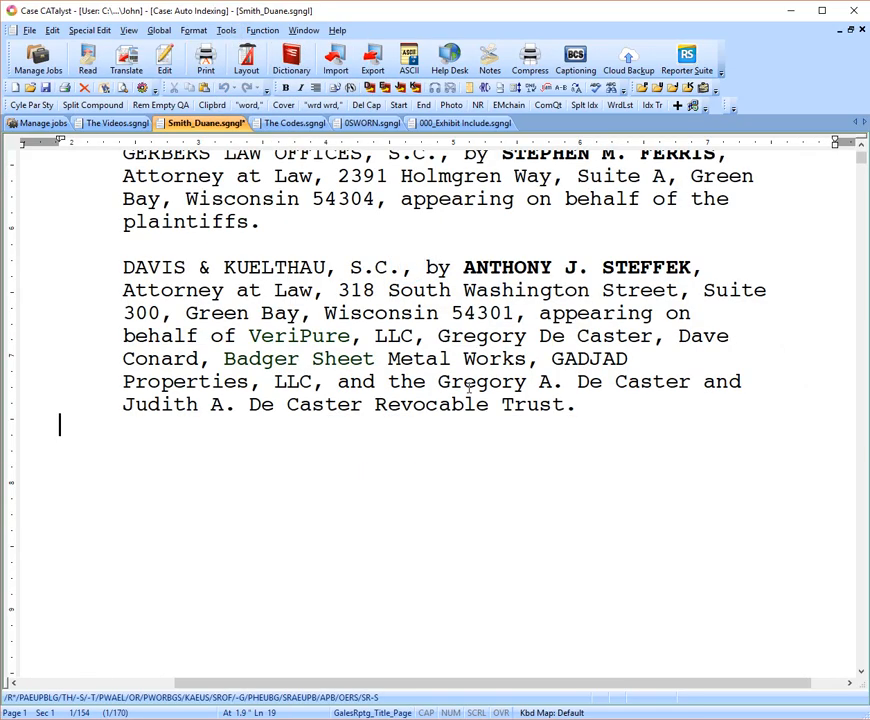
# Examine the end of the title page's appearances and the start of the testimony where the index pages were located.
pyautogui.scroll(-5, 470, 386)
pyautogui.scroll(-2, 476, 388)
pyautogui.scroll(8, 476, 388)
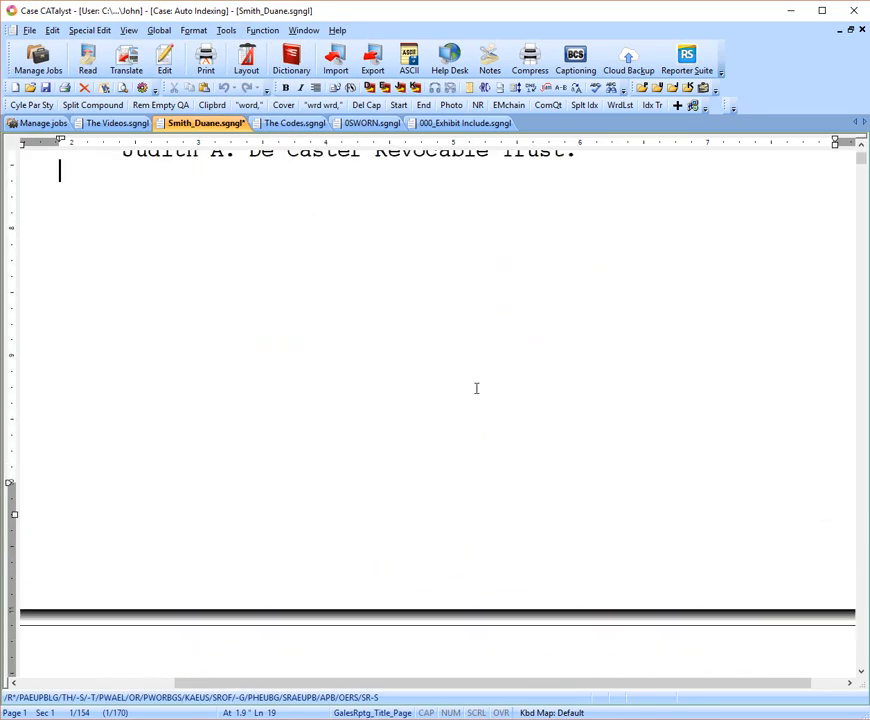
pyautogui.scroll(1, 424, 350)
pyautogui.scroll(-8, 414, 290)
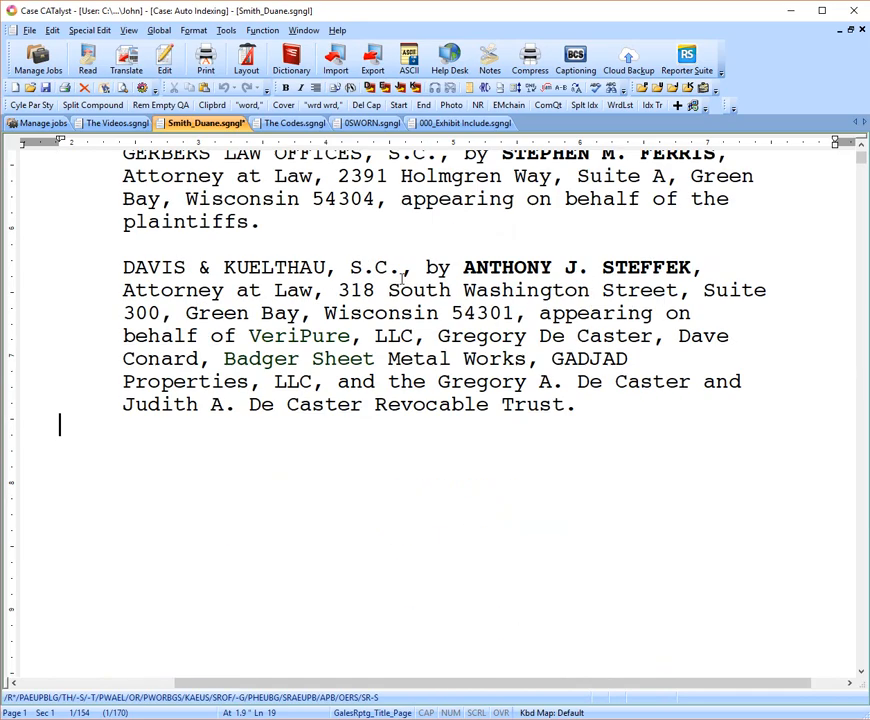
pyautogui.scroll(-2, 414, 288)
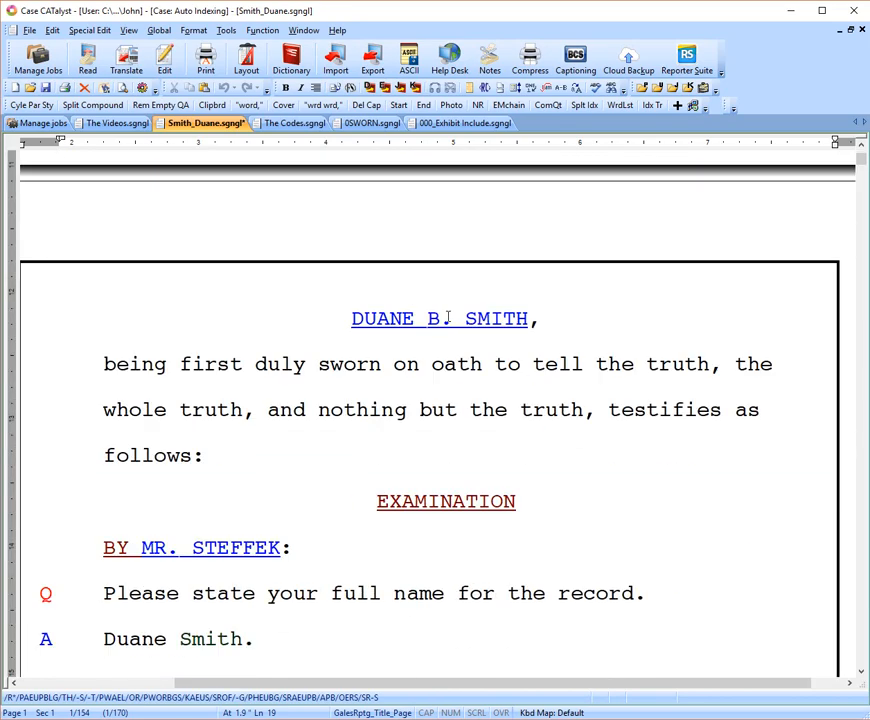
pyautogui.scroll(2, 438, 470)
pyautogui.scroll(5, 436, 363)
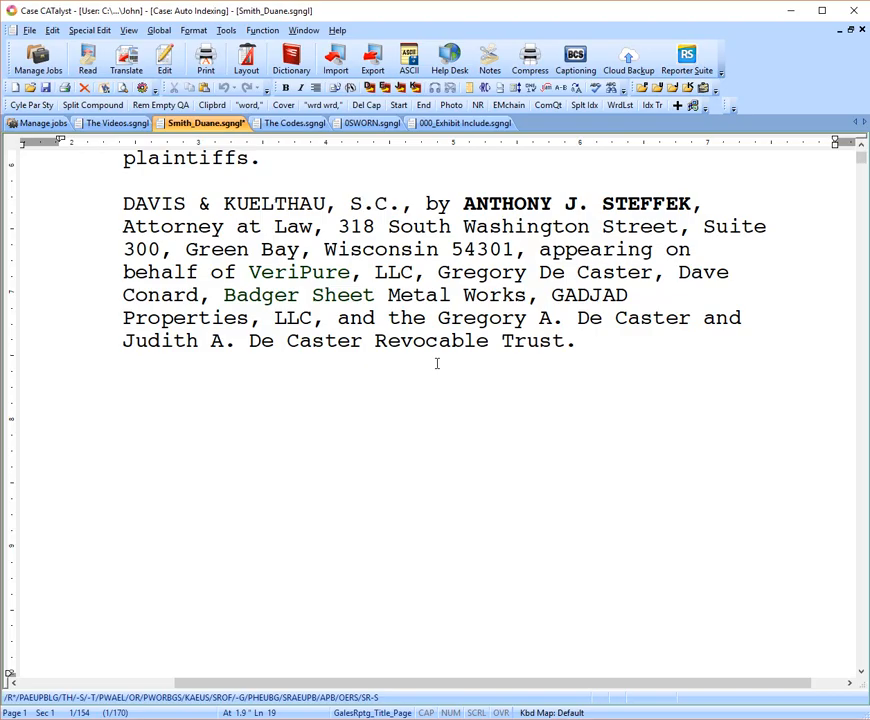
pyautogui.scroll(-1, 645, 366)
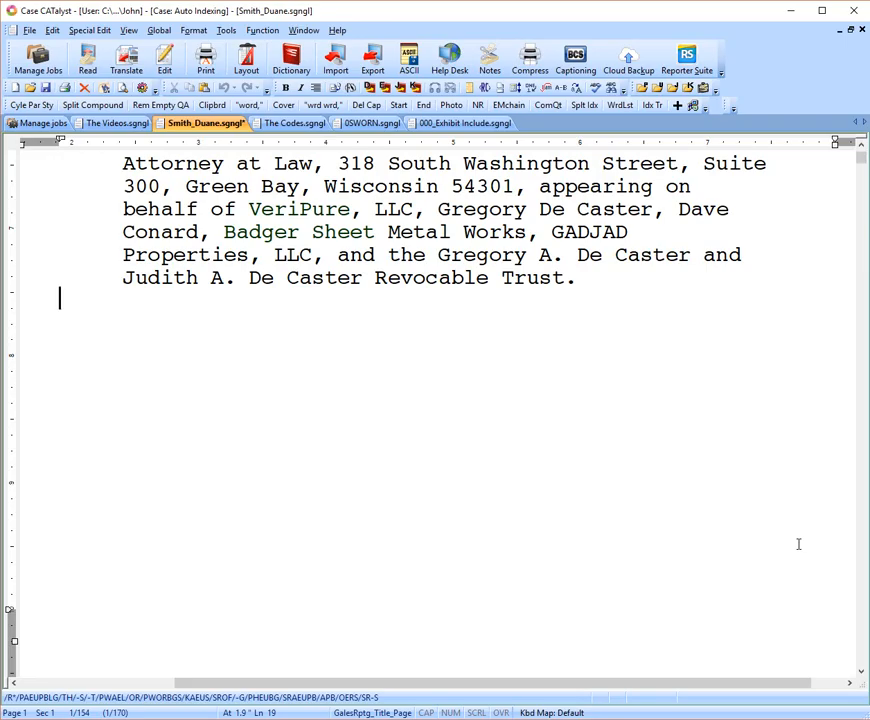
pyautogui.scroll(5, 798, 544)
pyautogui.scroll(-1, 620, 512)
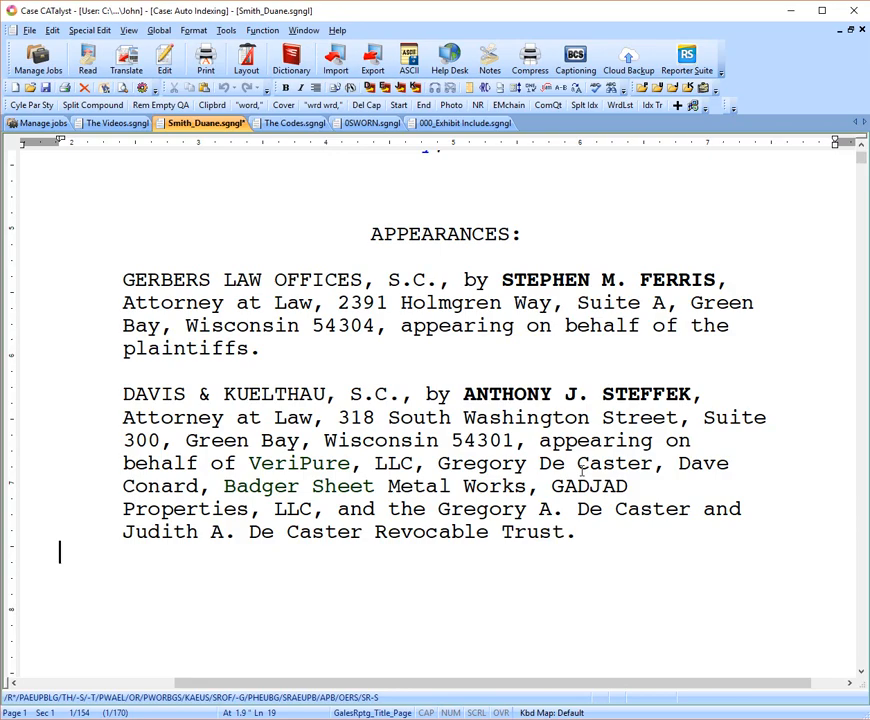
pyautogui.scroll(10, 482, 320)
pyautogui.scroll(-5, 478, 330)
pyautogui.scroll(-3, 478, 330)
# Reveal the codes after the last appearance paragraph on the title page, examine the Index Position code, and hide the codes again.
pyautogui.click(590, 531)
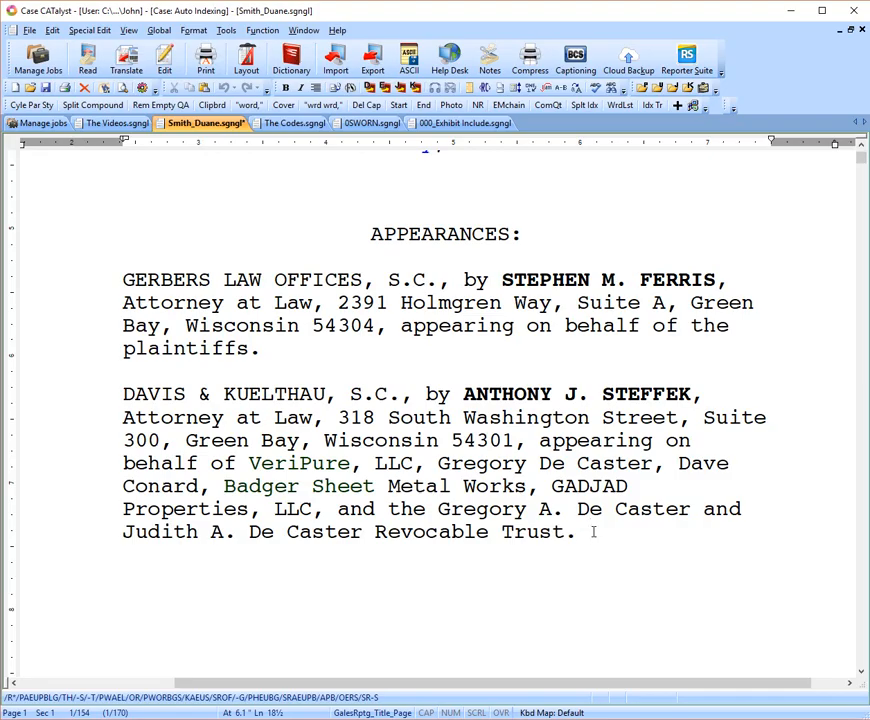
pyautogui.hotkey('alt', 'F3')
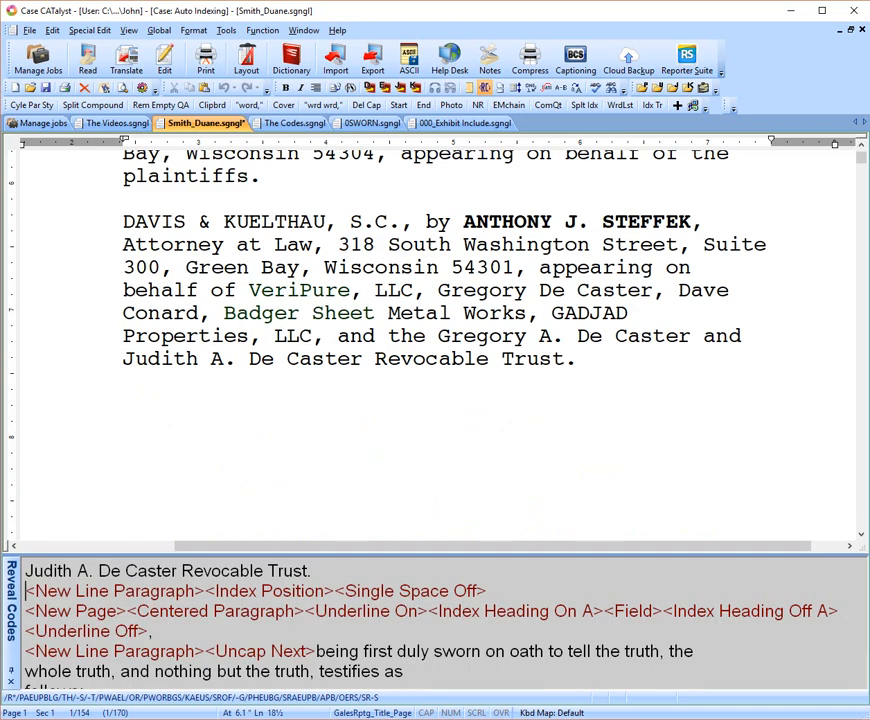
pyautogui.click(245, 591)
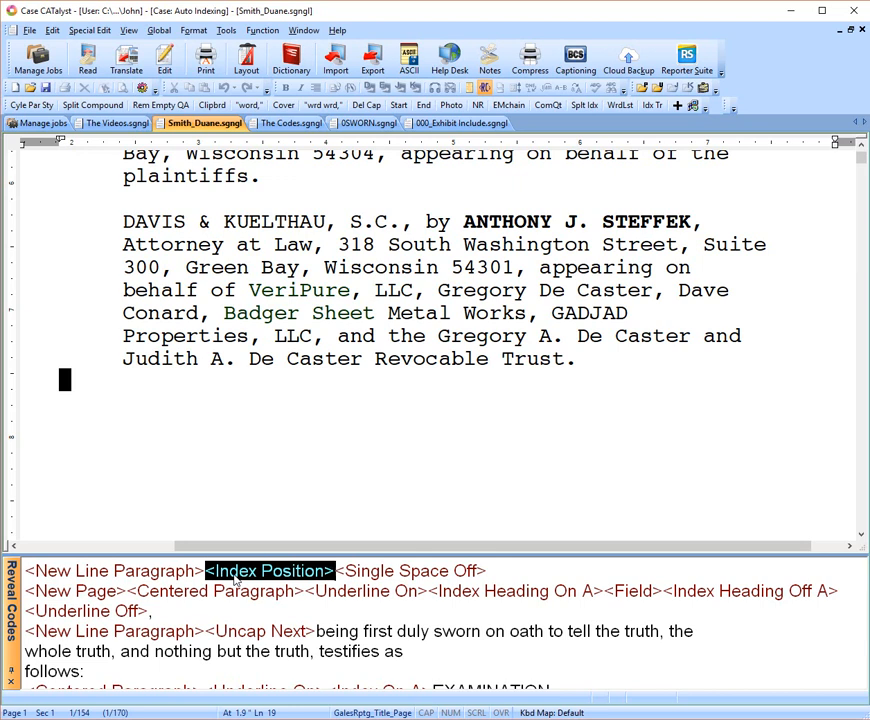
pyautogui.hotkey('alt', 'F3')
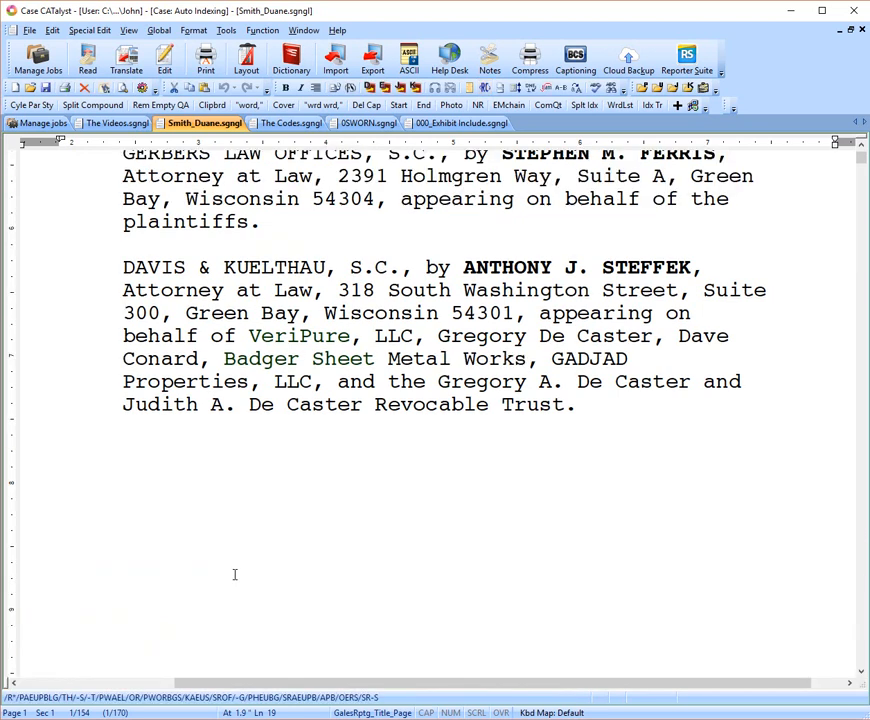
pyautogui.scroll(-6, 598, 425)
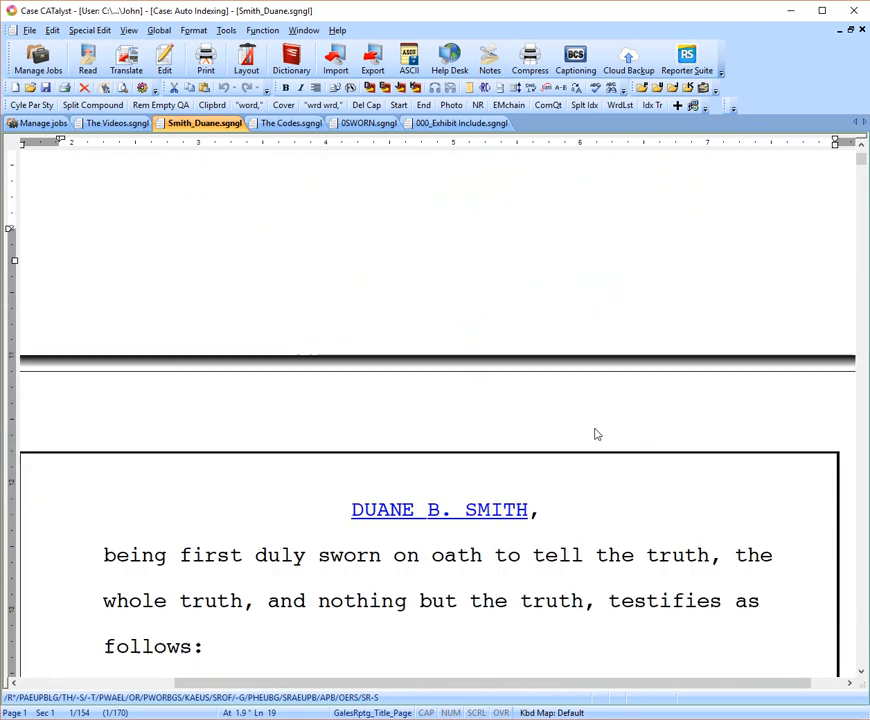
pyautogui.scroll(5, 597, 434)
pyautogui.click(598, 386)
pyautogui.scroll(-6, 598, 386)
pyautogui.scroll(5, 598, 390)
pyautogui.scroll(-5, 598, 396)
pyautogui.scroll(-5, 598, 396)
pyautogui.scroll(4, 596, 398)
pyautogui.scroll(-5, 594, 399)
# Open the Build Index settings, review the options of the Video Template Deposition index template, and cancel without building.
pyautogui.click(308, 328)
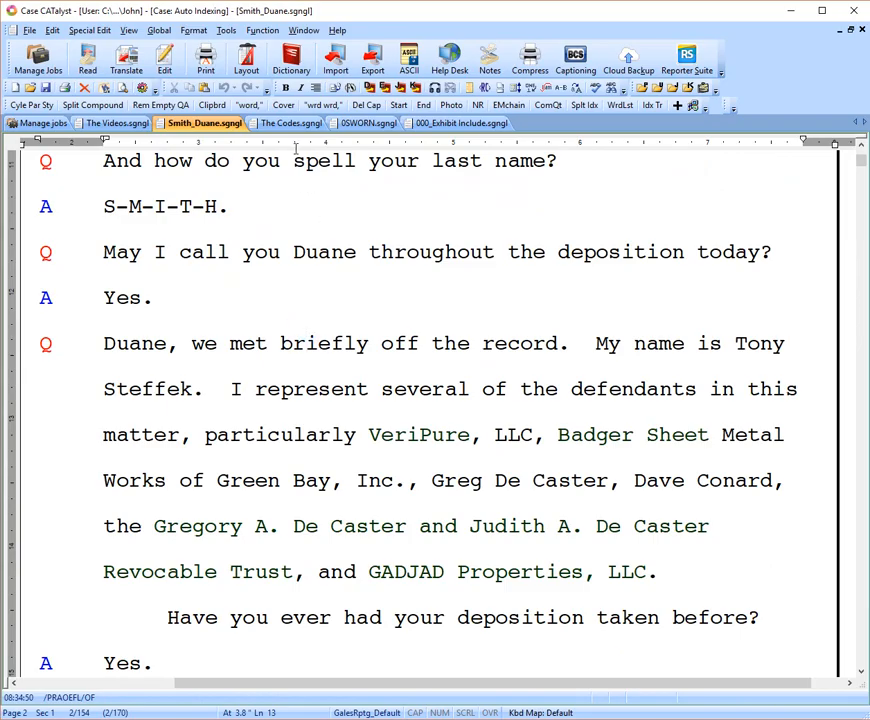
pyautogui.click(227, 32)
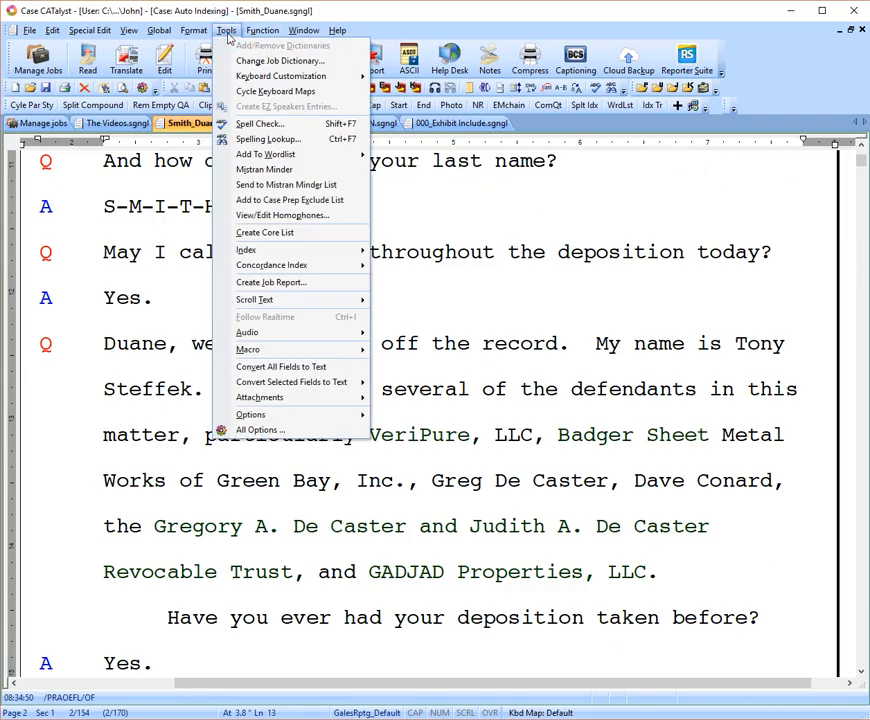
pyautogui.moveTo(330, 250)
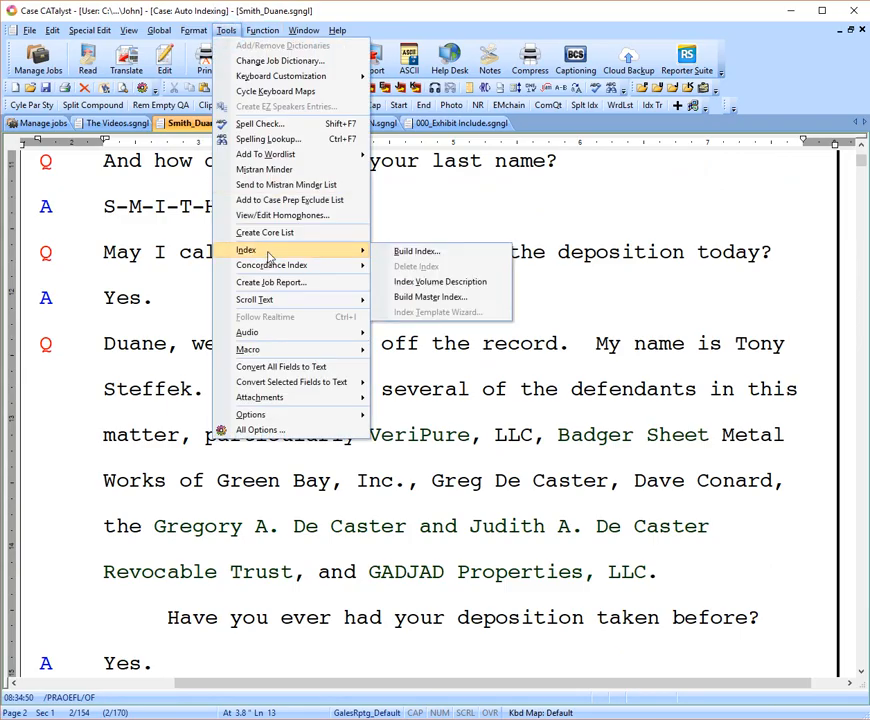
pyautogui.click(397, 254)
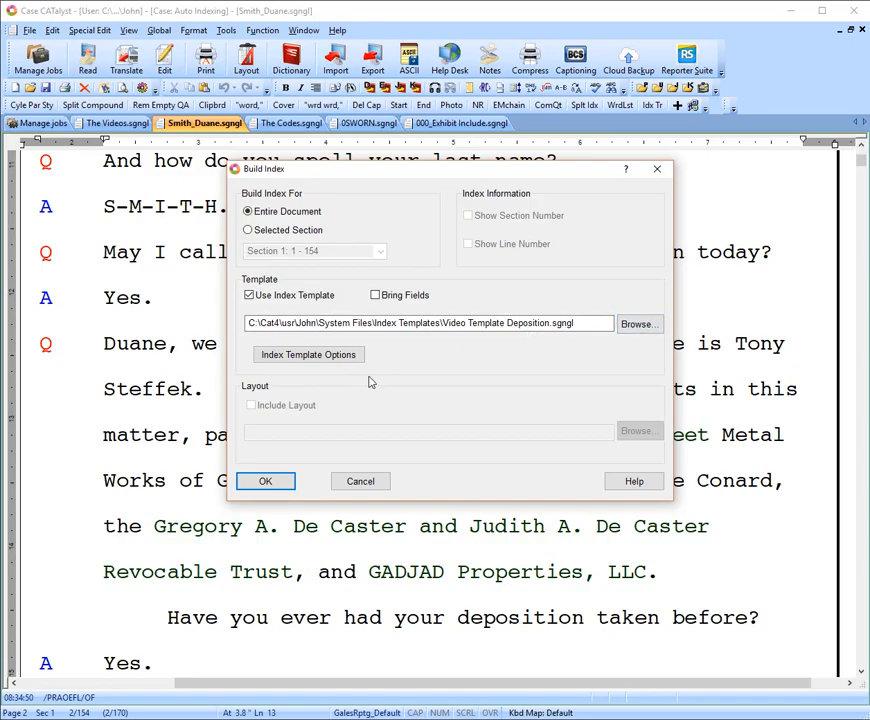
pyautogui.click(312, 358)
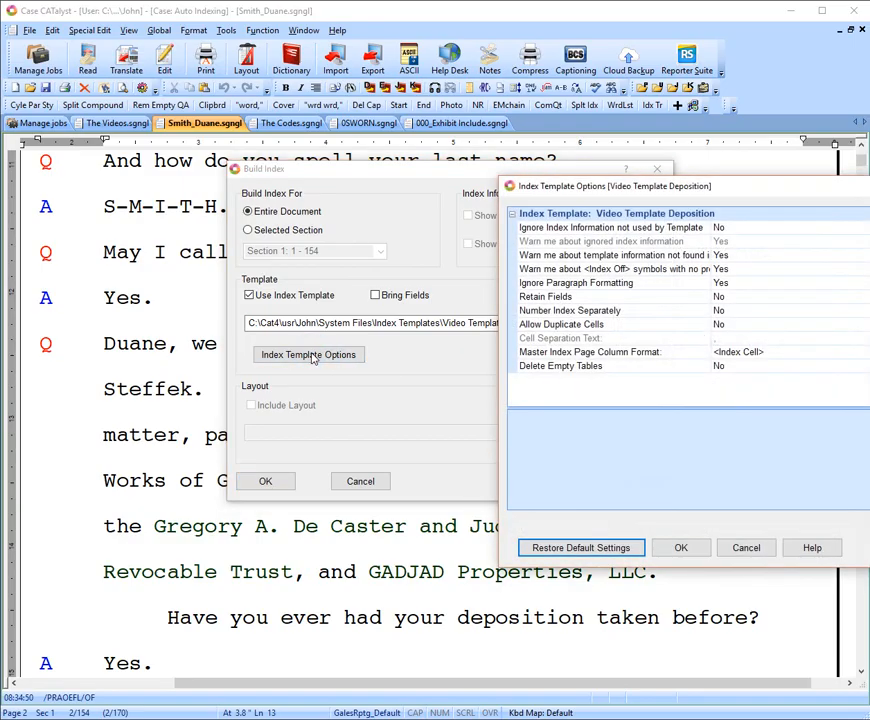
pyautogui.click(729, 543)
pyautogui.click(358, 480)
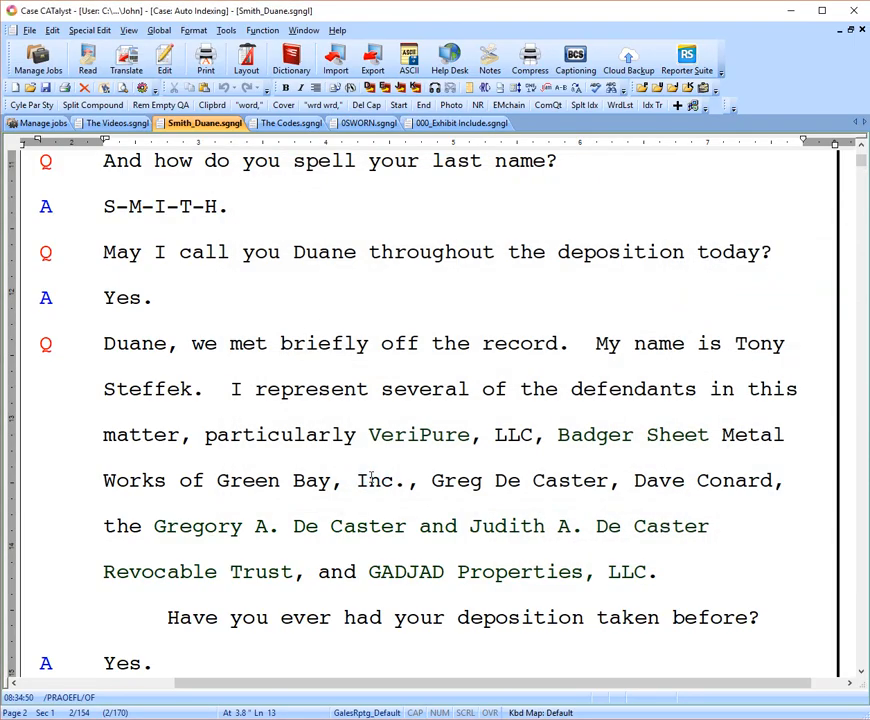
# Reveal the codes at the "BY" line under EXAMINATION on page 2, check the Index A codes, and hide them again.
pyautogui.hotkey('ctrl', 'Home')
pyautogui.scroll(-5, 258, 517)
pyautogui.scroll(-10, 258, 517)
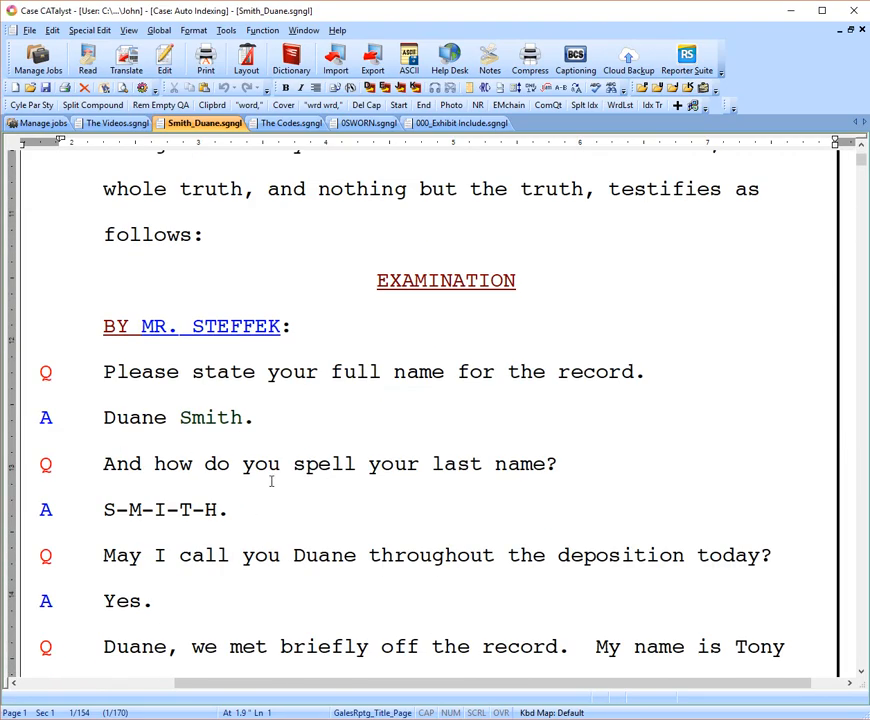
pyautogui.click(375, 281)
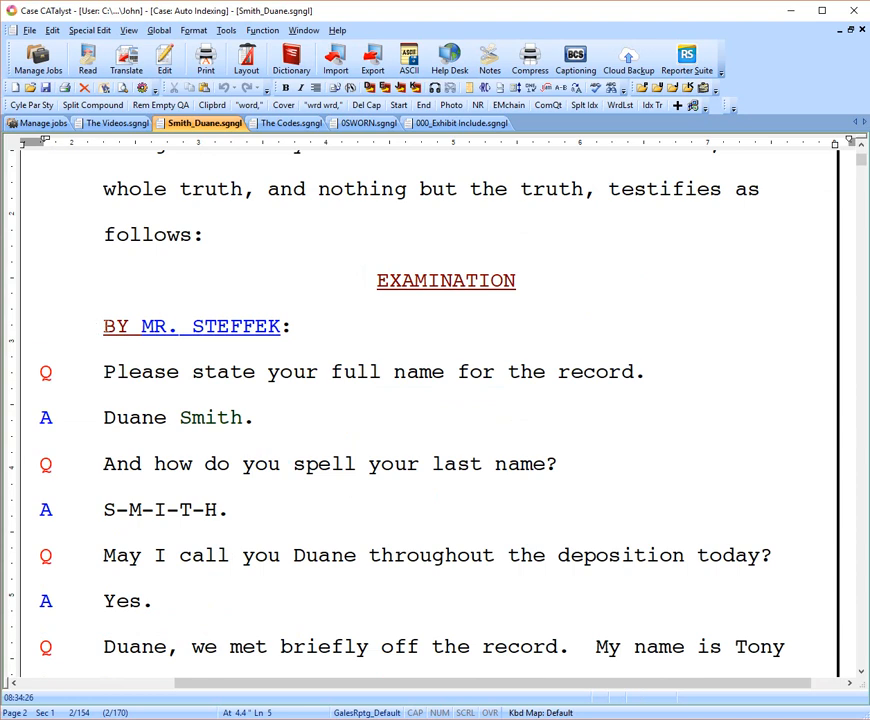
pyautogui.click(104, 326)
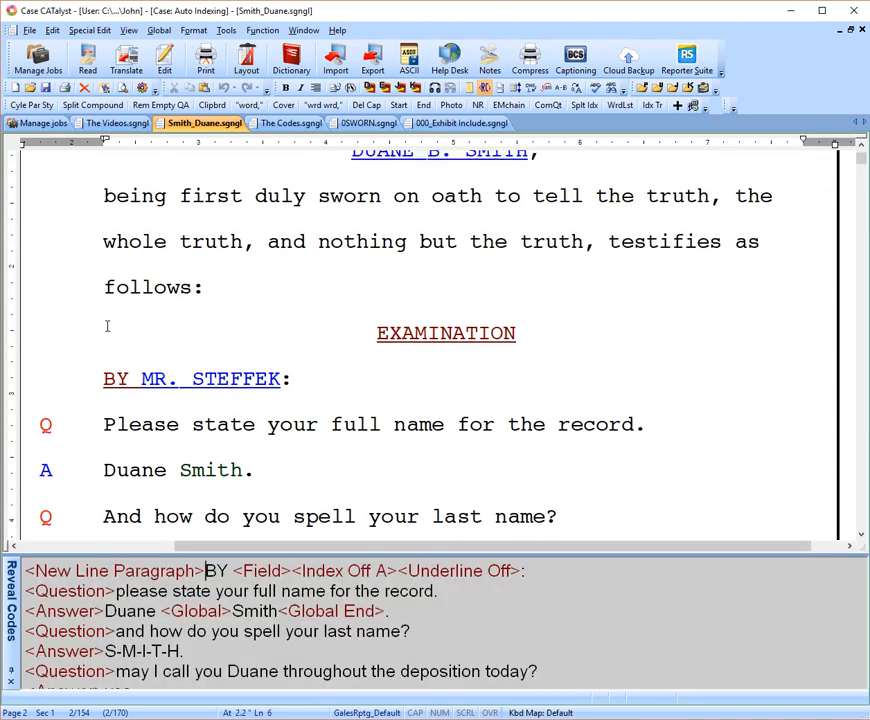
pyautogui.hotkey('alt', 'F3')
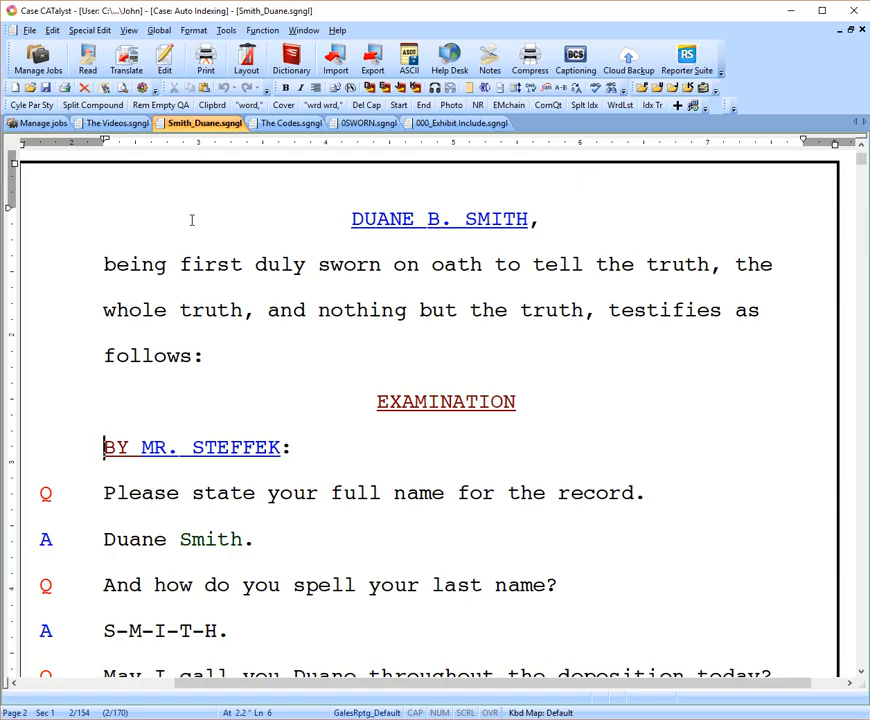
# Build the index for the entire document from the Video Template Deposition template, checking its Ignore Paragraph Formatting option first.
pyautogui.click(226, 30)
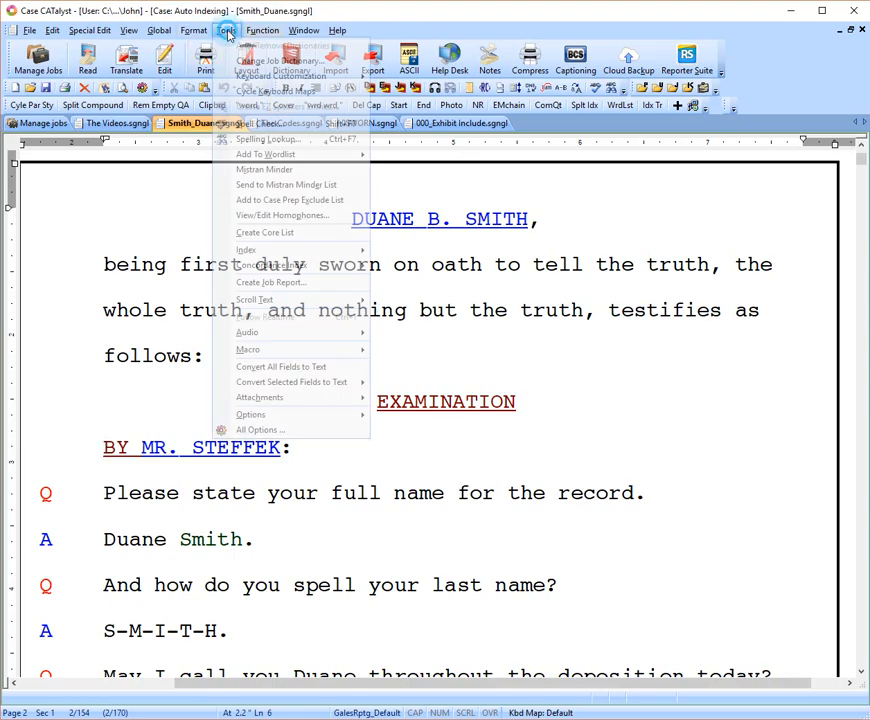
pyautogui.moveTo(282, 250)
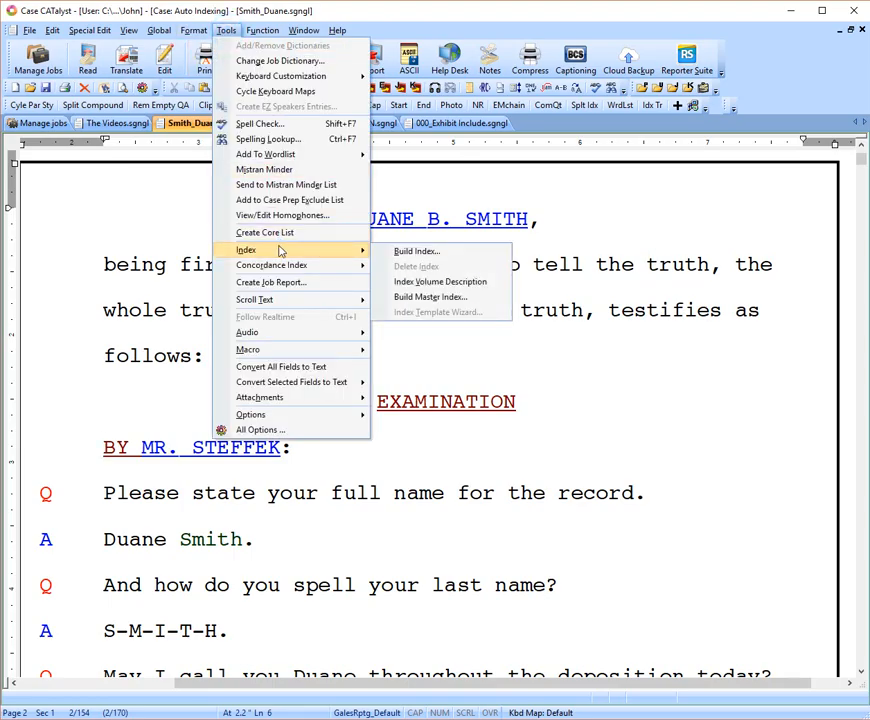
pyautogui.click(438, 251)
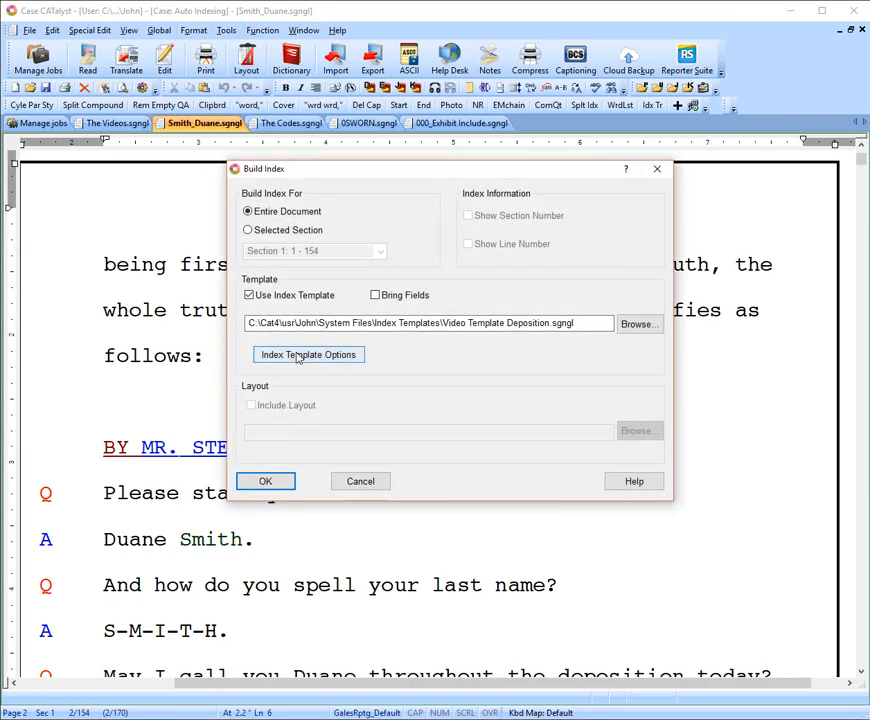
pyautogui.click(301, 355)
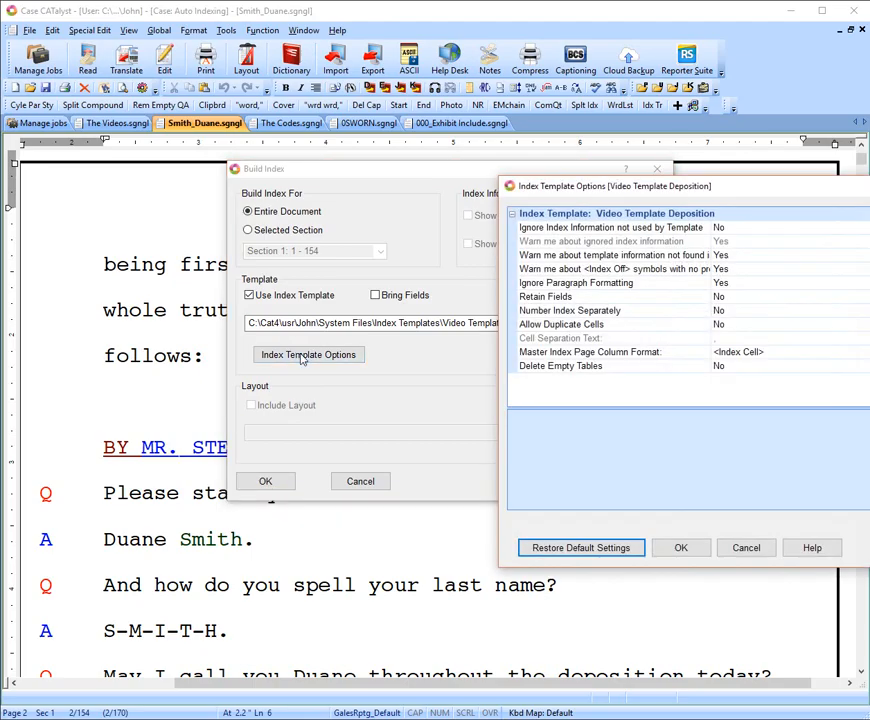
pyautogui.click(571, 284)
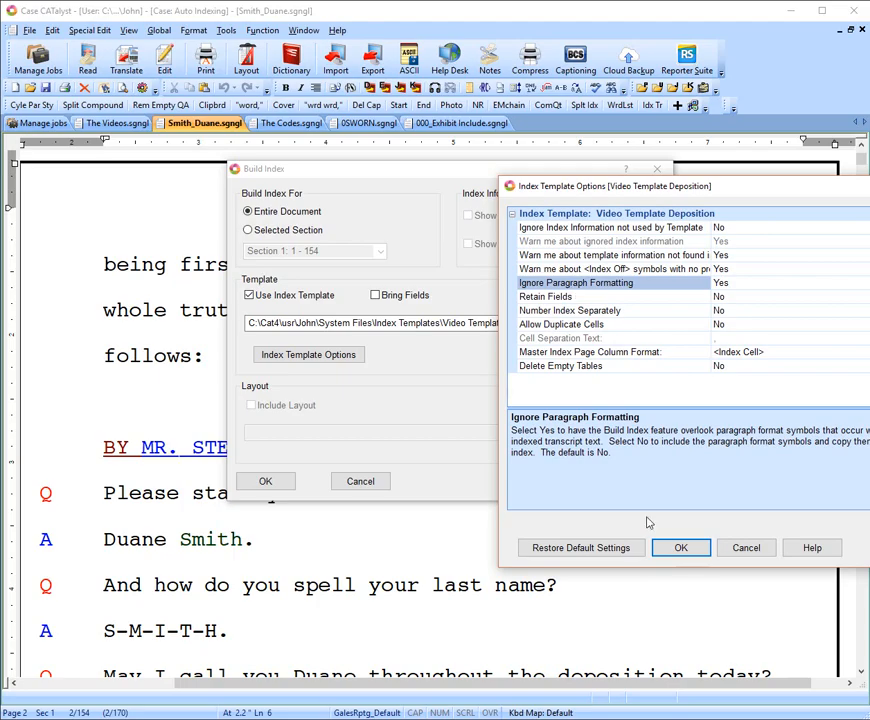
pyautogui.click(680, 550)
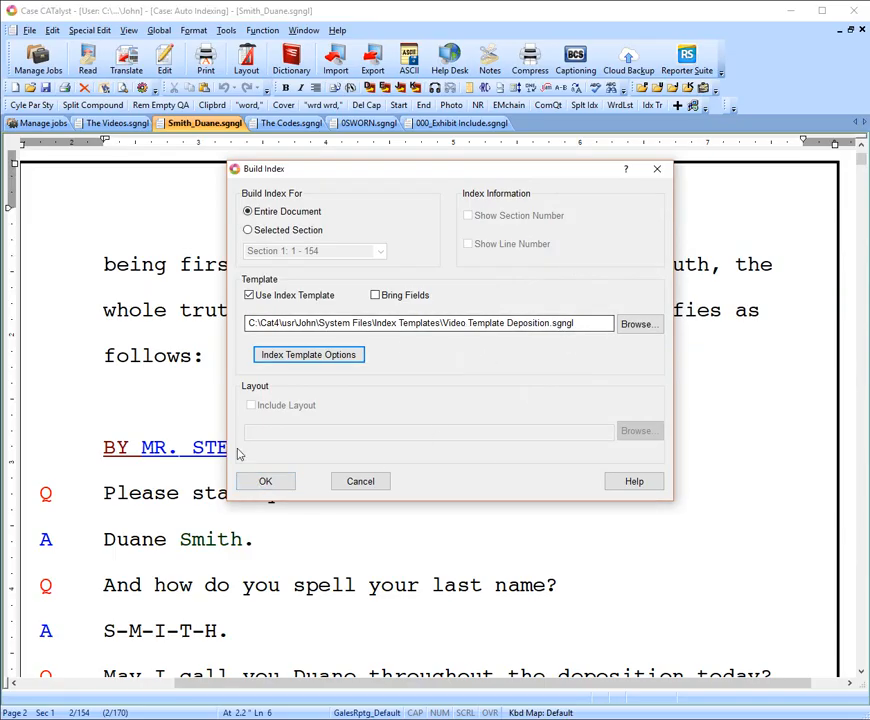
pyautogui.click(245, 481)
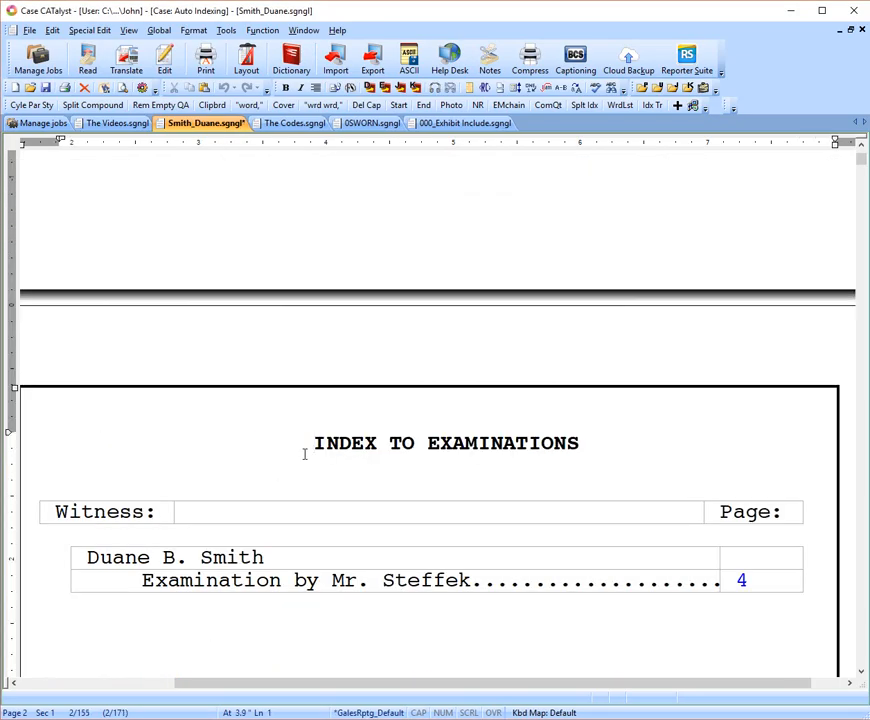
# Examine the newly built examination and exhibit indexes, preview the index pages as printed, and close the preview.
pyautogui.scroll(-2, 305, 454)
pyautogui.scroll(-3, 310, 450)
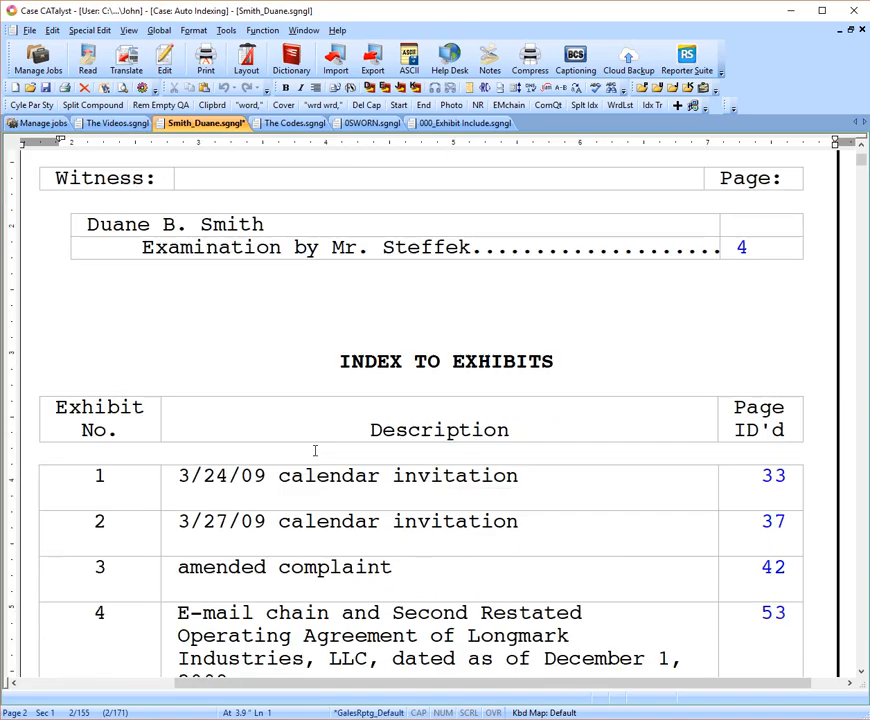
pyautogui.hotkey('ctrl', 'F2')
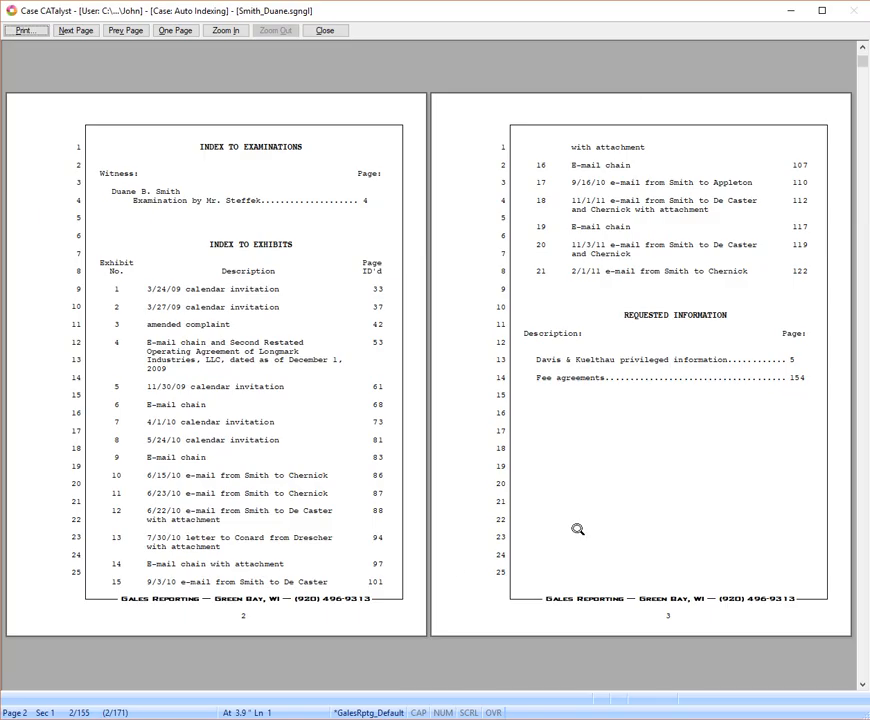
pyautogui.click(333, 31)
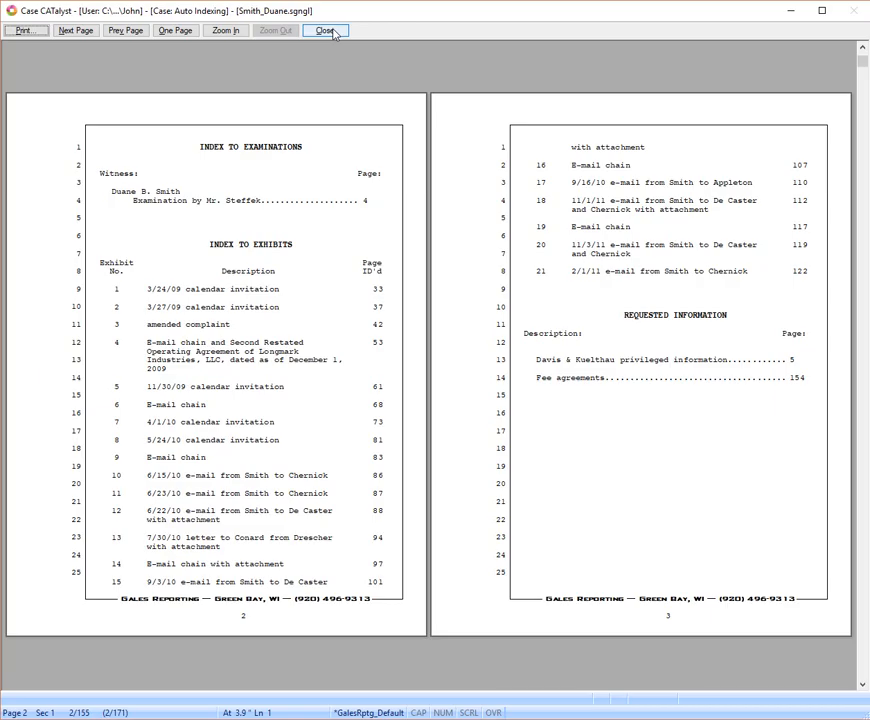
# Split the exhibit index table at the Exhibit 15 row with the split_index_table macro, adding an "Exhibit Index Continued" heading on page 3.
pyautogui.scroll(-5, 452, 375)
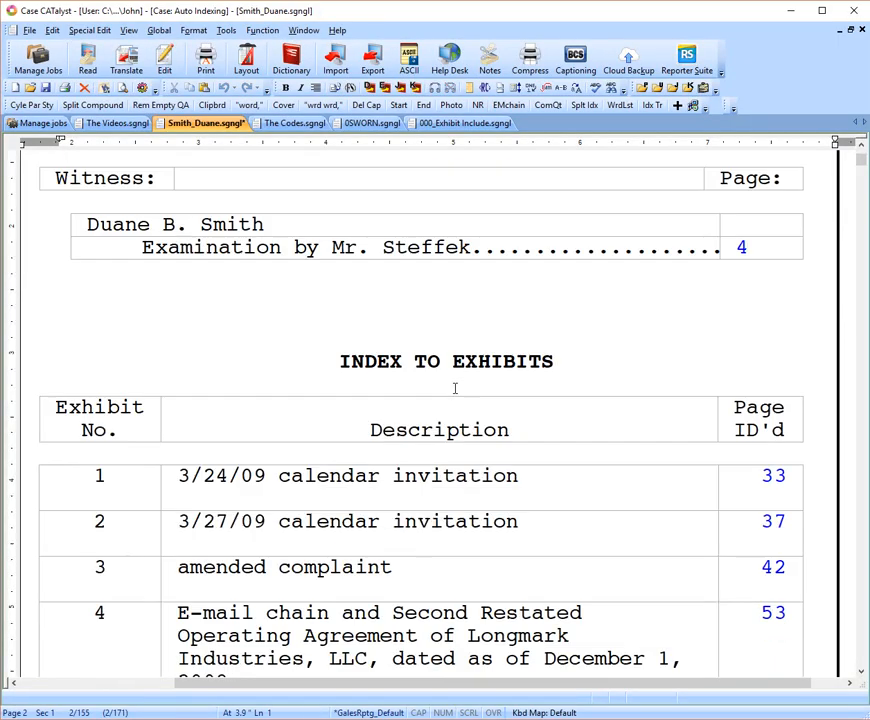
pyautogui.click(365, 392)
pyautogui.click(347, 374)
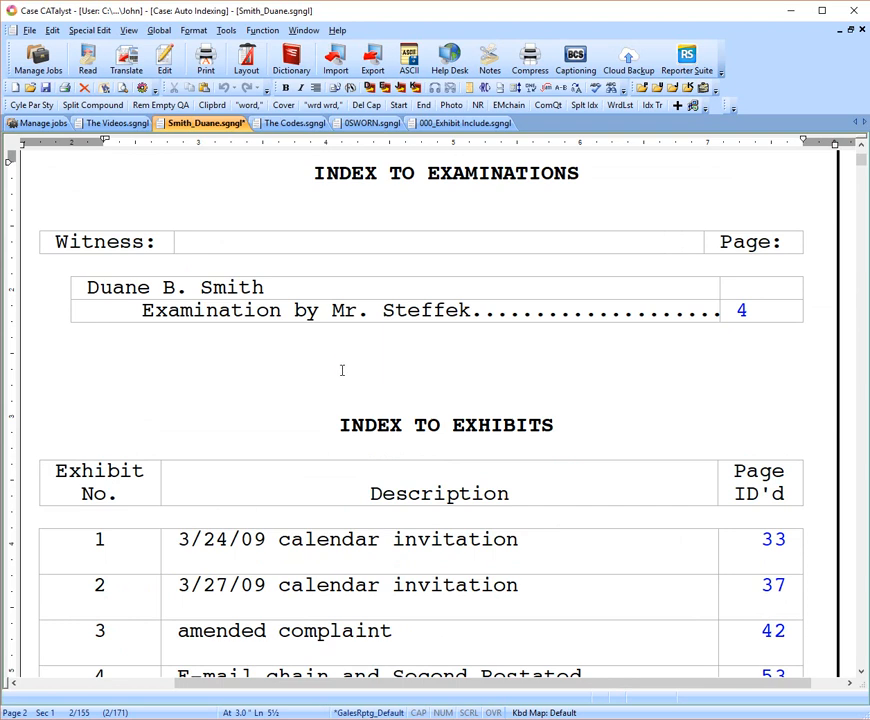
pyautogui.scroll(-2, 316, 364)
pyautogui.scroll(-1, 316, 362)
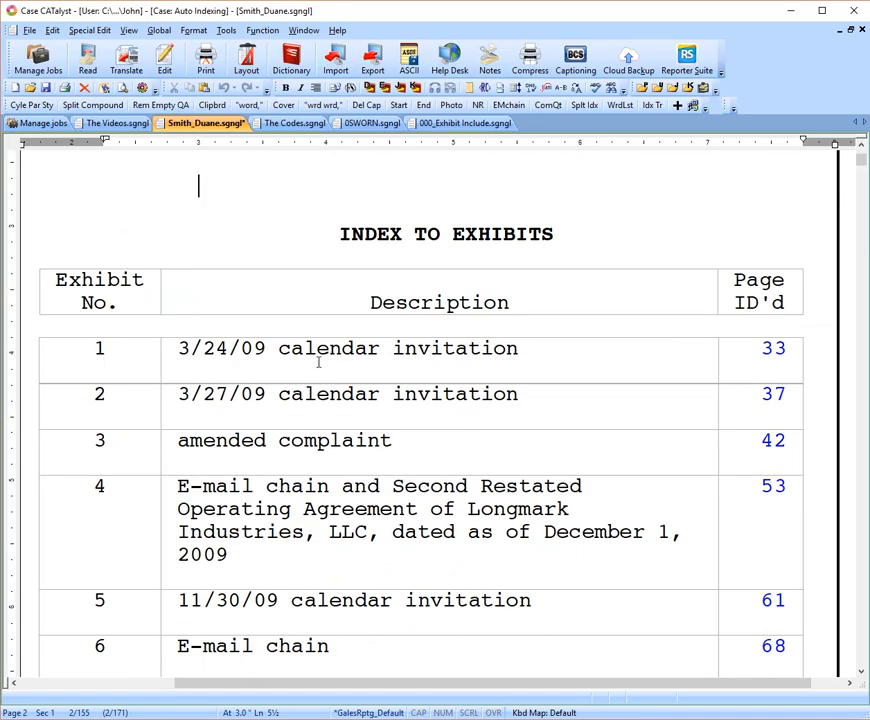
pyautogui.scroll(-1, 317, 370)
pyautogui.scroll(1, 318, 368)
pyautogui.scroll(2, 317, 365)
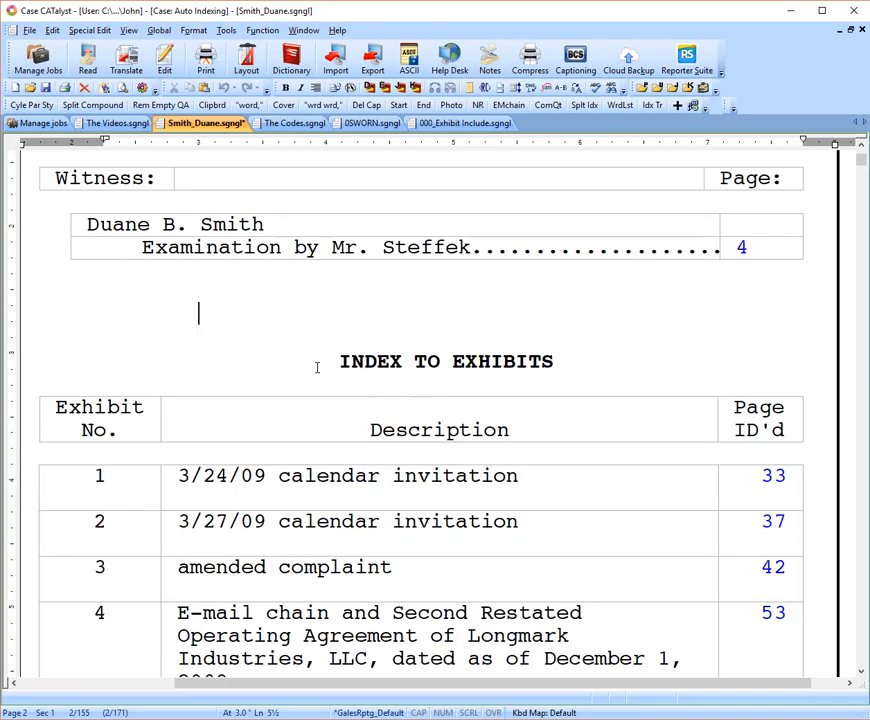
pyautogui.scroll(-7, 306, 354)
pyautogui.scroll(-5, 330, 360)
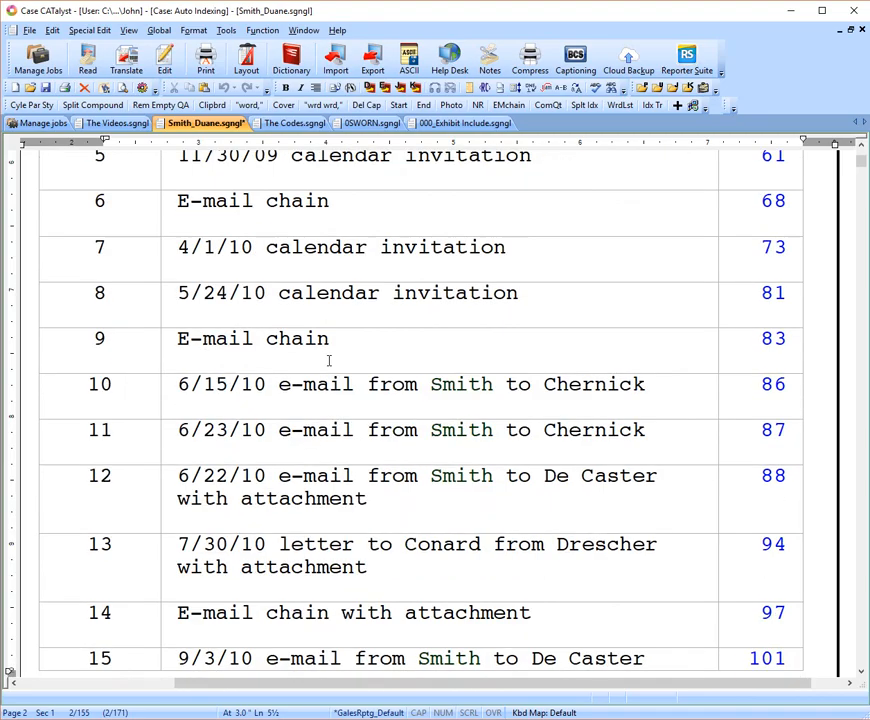
pyautogui.click(87, 466)
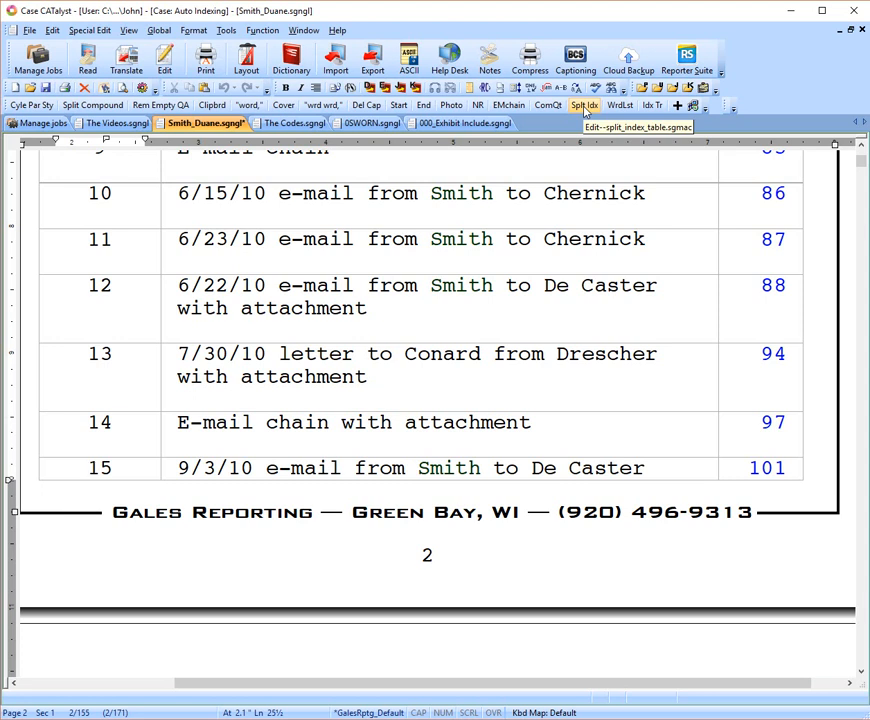
pyautogui.click(585, 106)
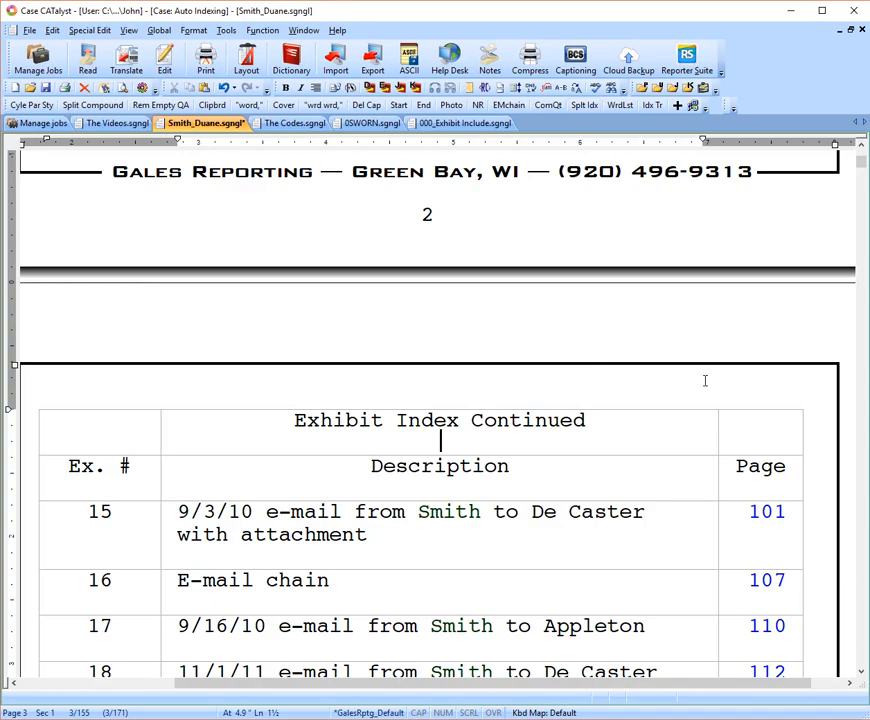
# Preview the split exhibit index on pages 2 and 3, close the preview, and review the index from its beginning.
pyautogui.hotkey('ctrl', 'F2')
pyautogui.press('pageup')
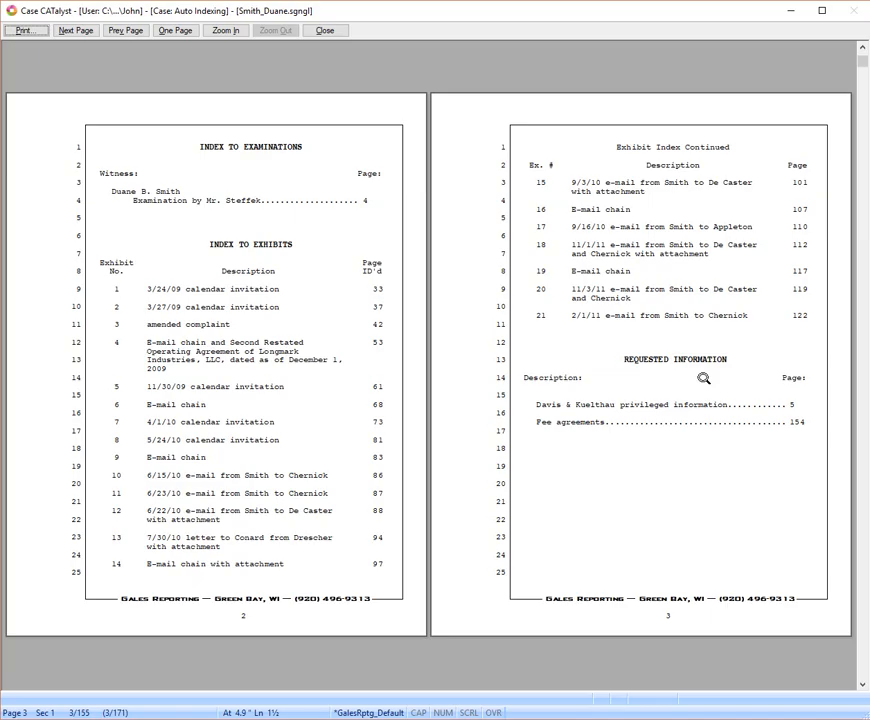
pyautogui.click(338, 31)
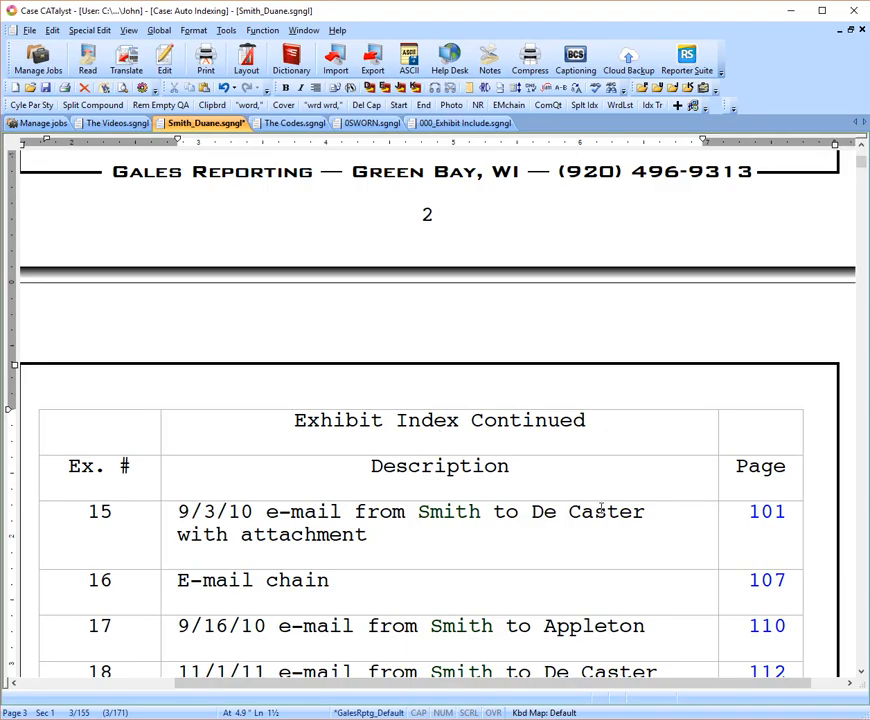
pyautogui.moveTo(860, 162); pyautogui.dragTo(860, 152)
pyautogui.scroll(-15, 632, 332)
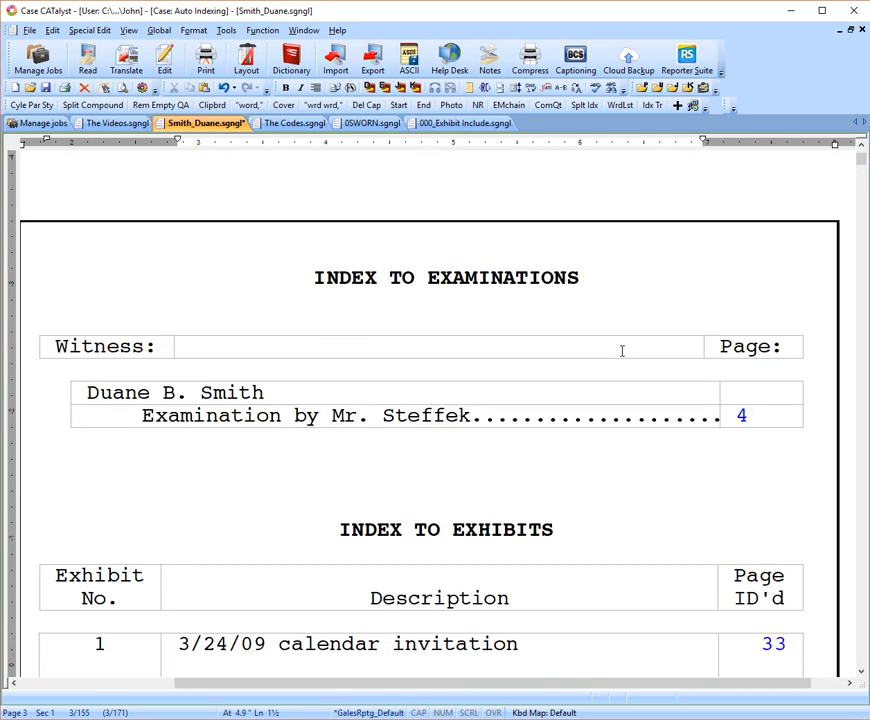
pyautogui.scroll(-10, 618, 348)
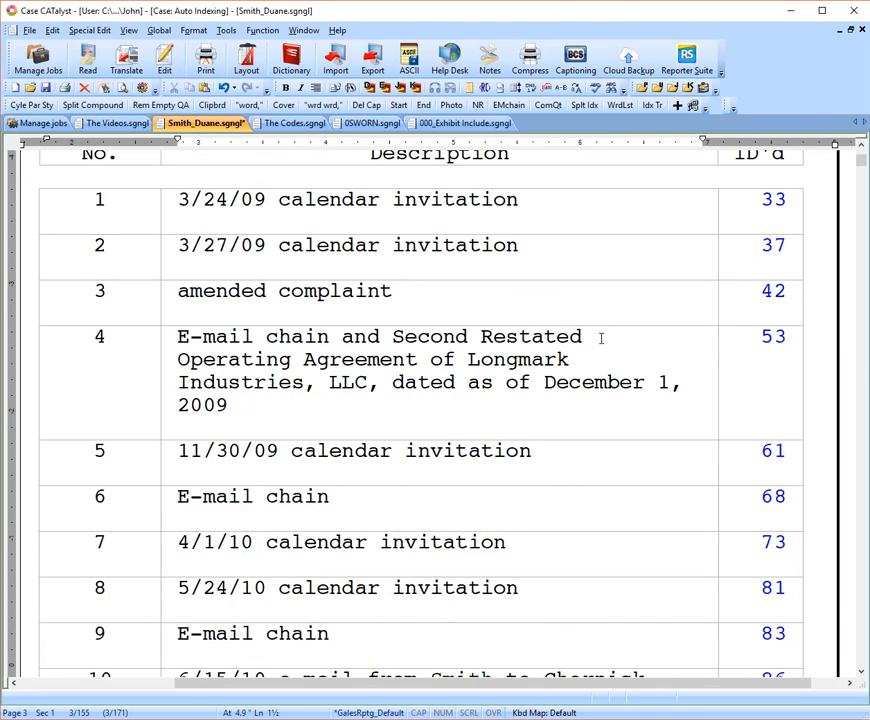